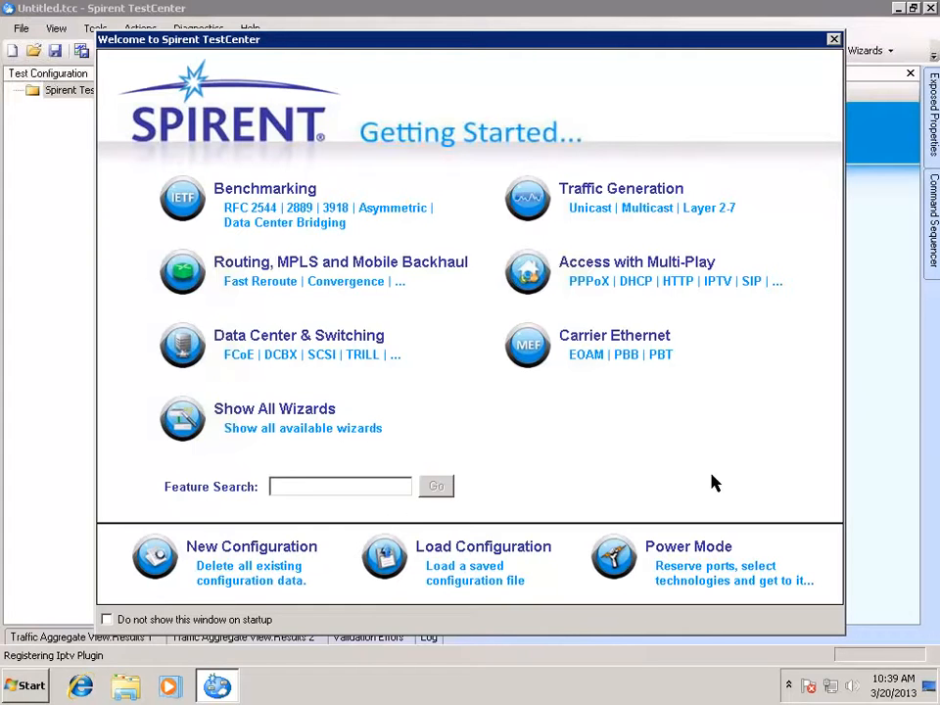
- In Power Mode, connect to chassis 10.82.0.17 and reserve ports 9 and 11 on slot 2
left_click(627, 566)
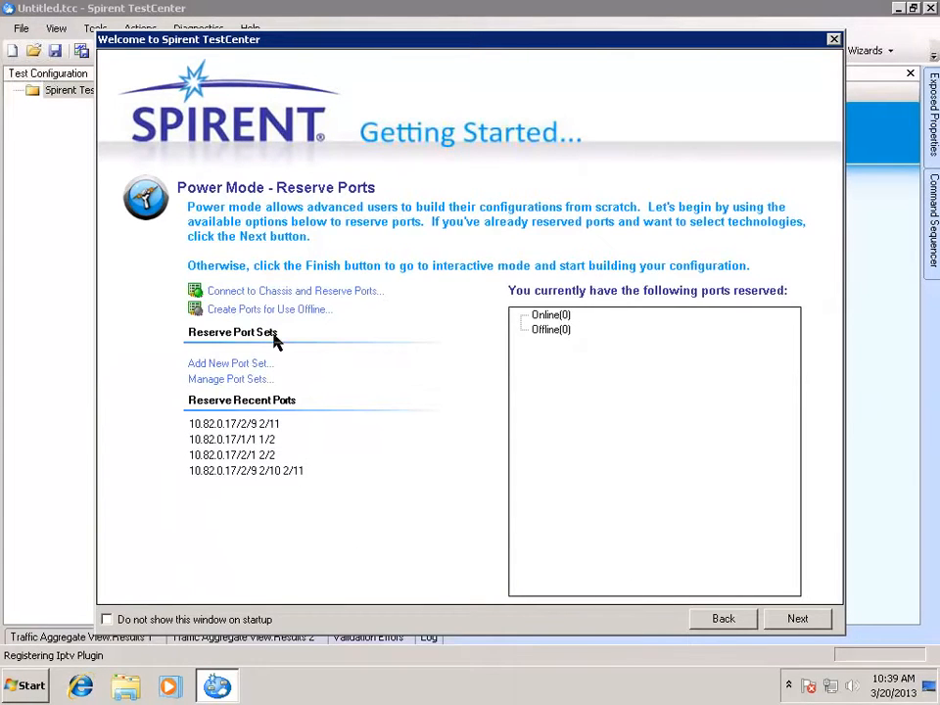
left_click(260, 294)
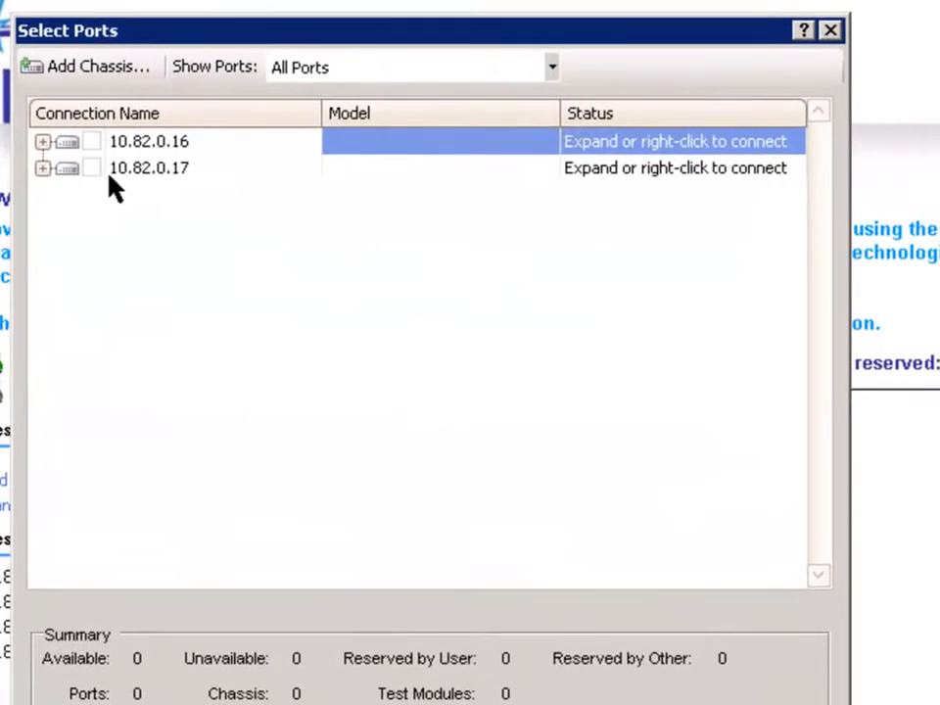
left_click(38, 170)
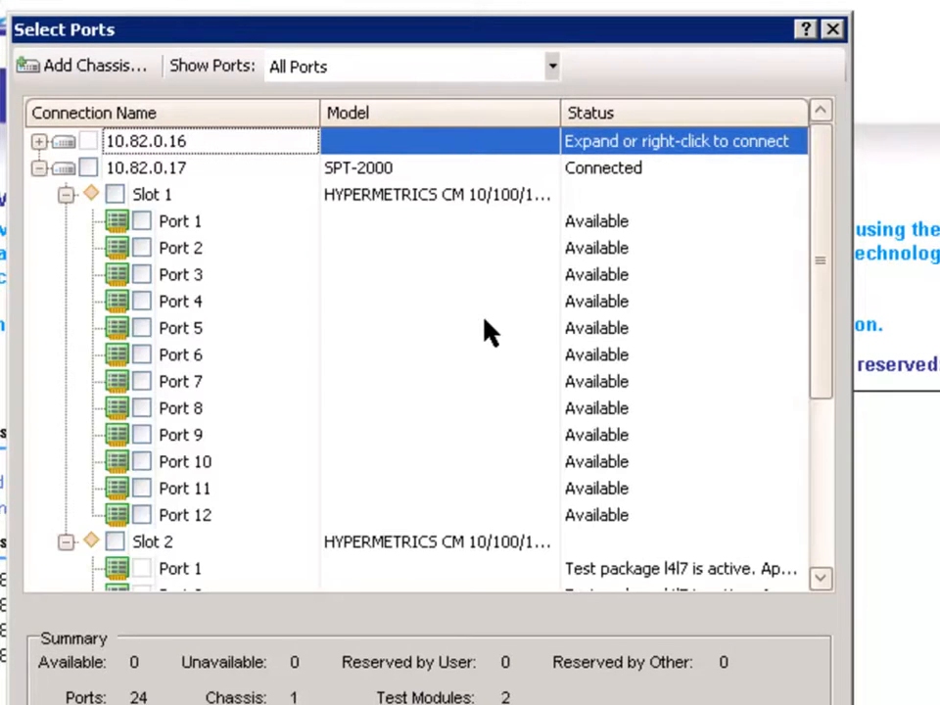
left_click(820, 562)
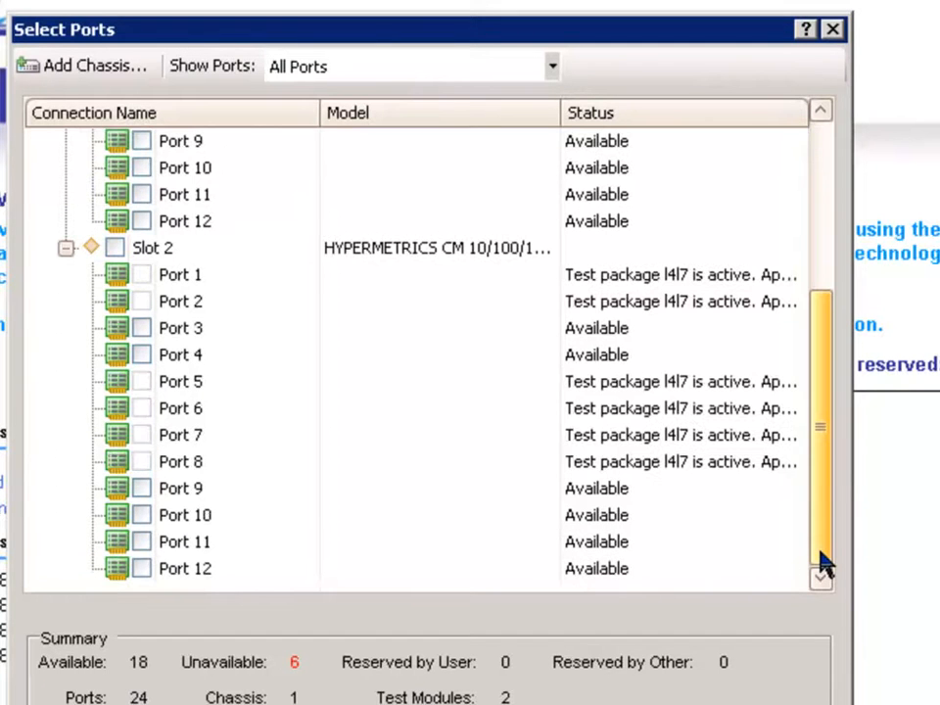
left_click(142, 490)
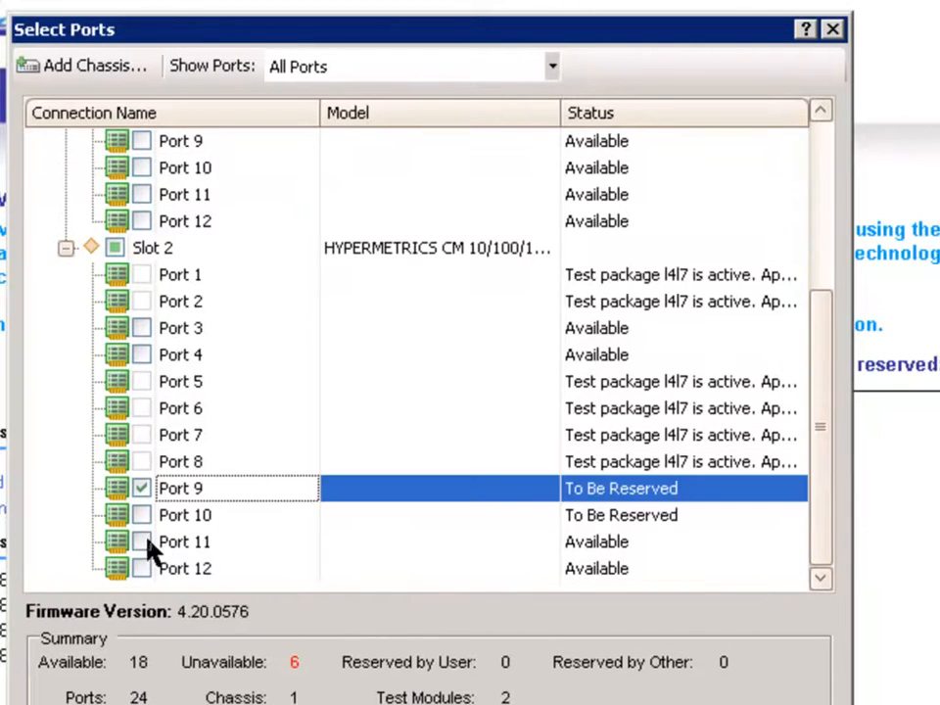
left_click(146, 547)
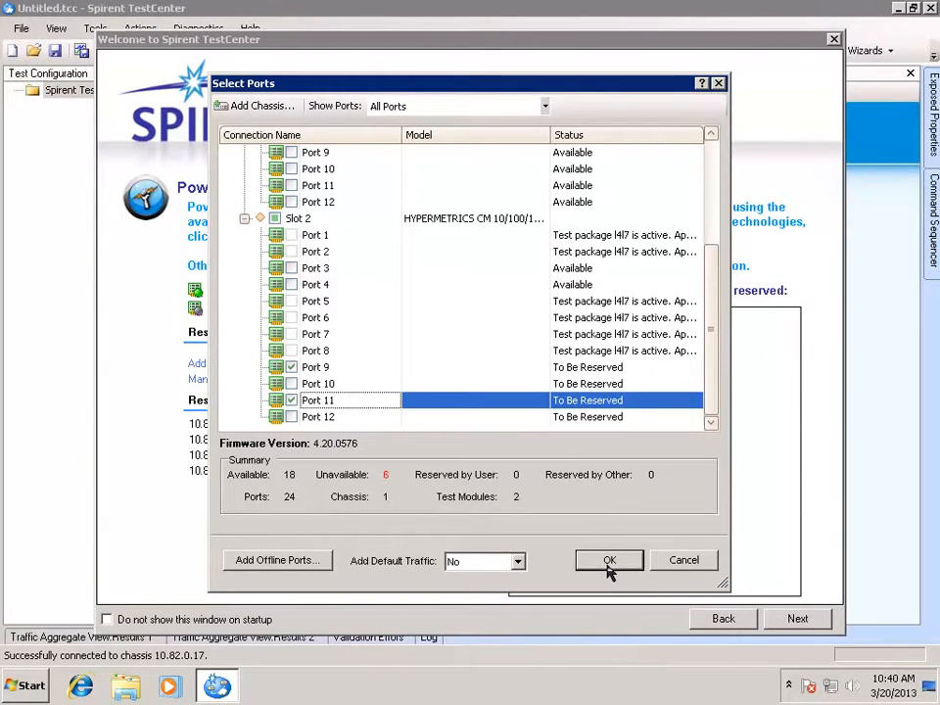
left_click(608, 569)
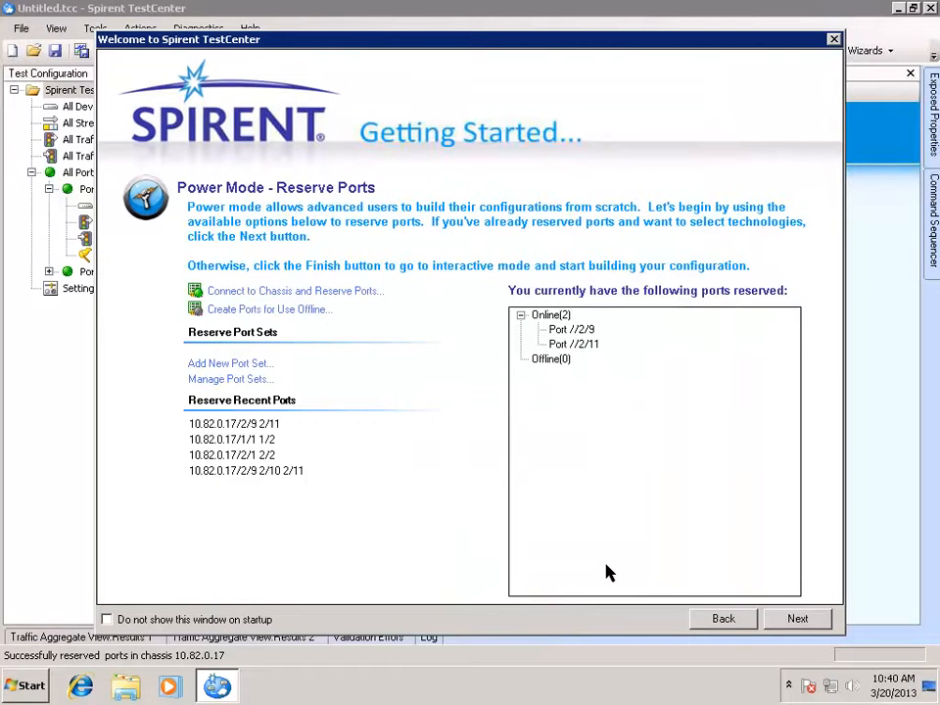
- Review the Routing and MPLS and Access technology groups, then finish the Power Mode setup without selecting any technology
left_click(791, 621)
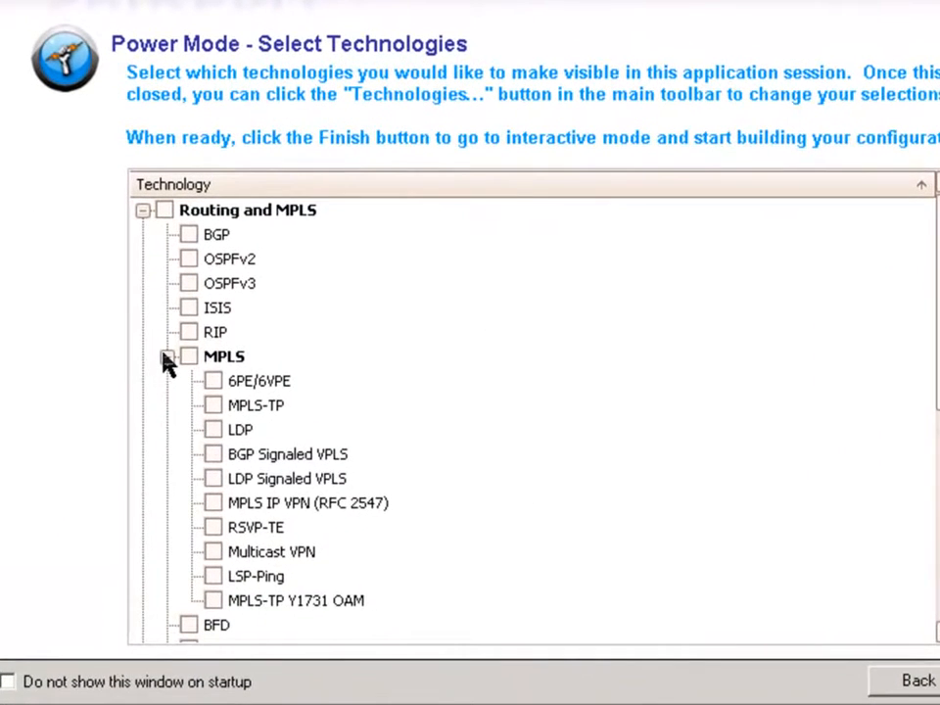
left_click(167, 358)
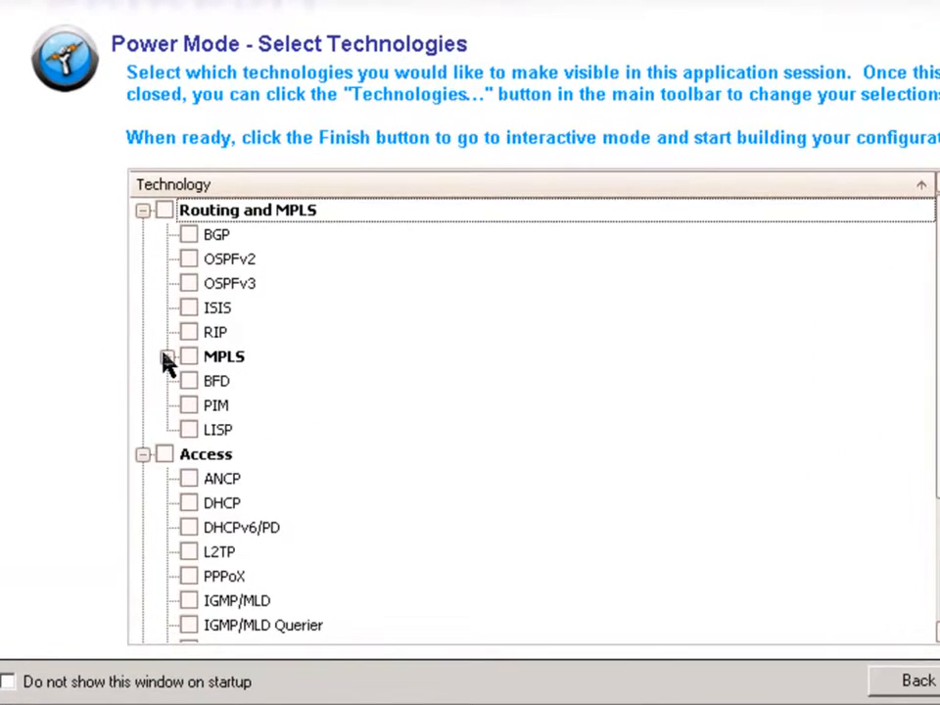
left_click(297, 213)
left_click(143, 210)
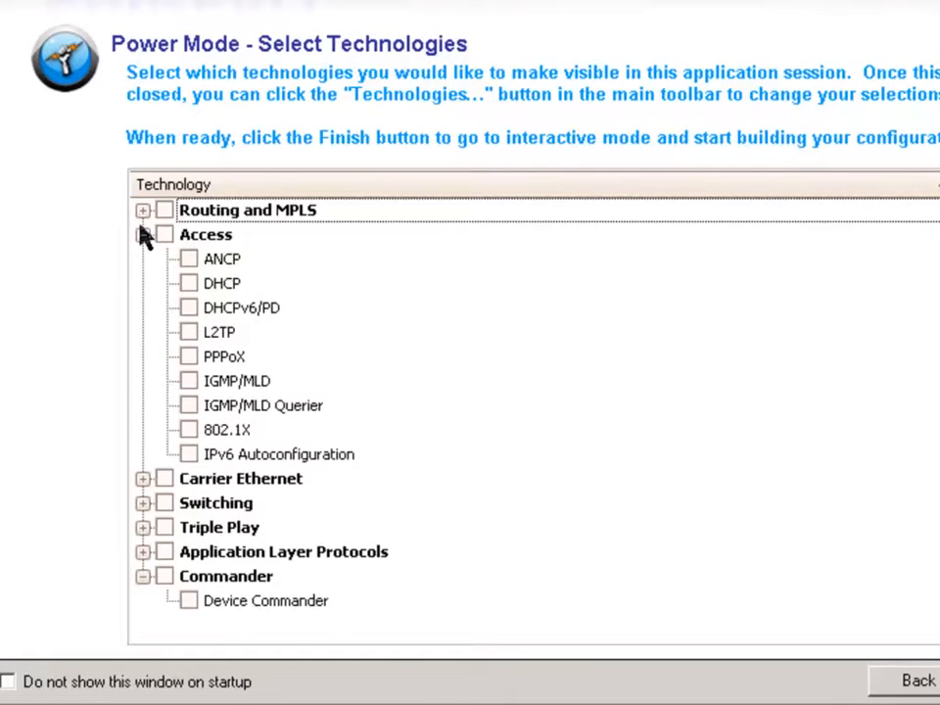
left_click(143, 235)
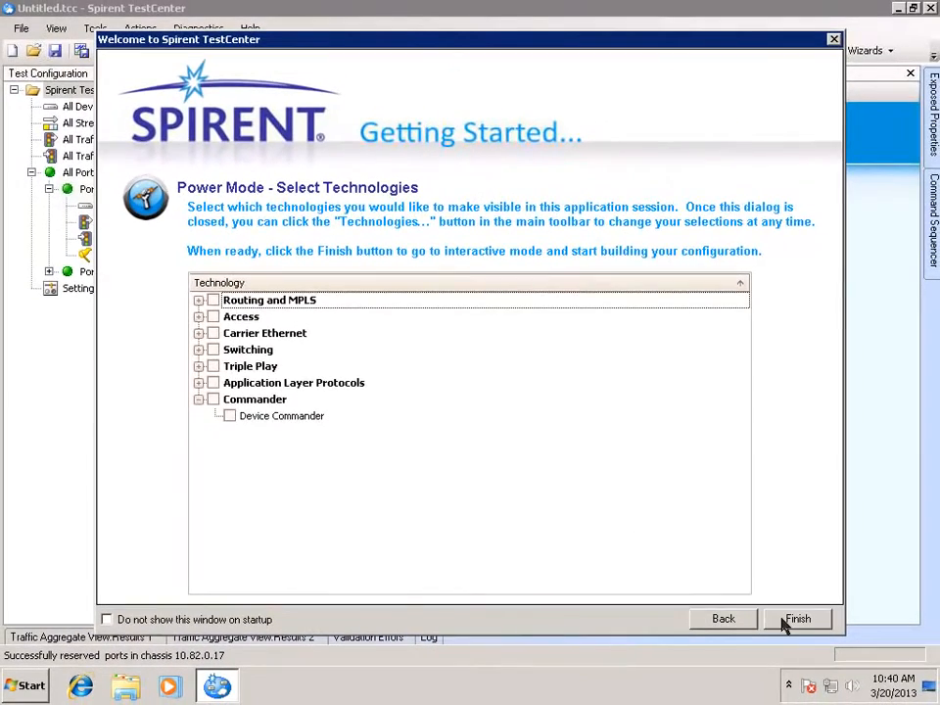
left_click(793, 619)
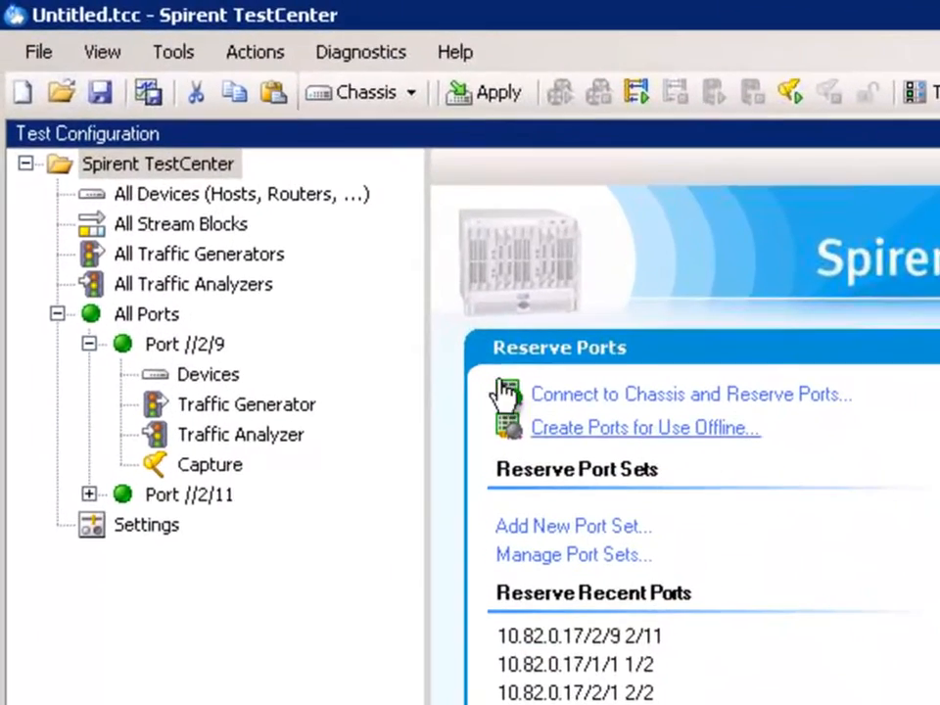
- Turn off appending the location to the port name for both reserved ports in the All Ports list
mouse_move(127, 321)
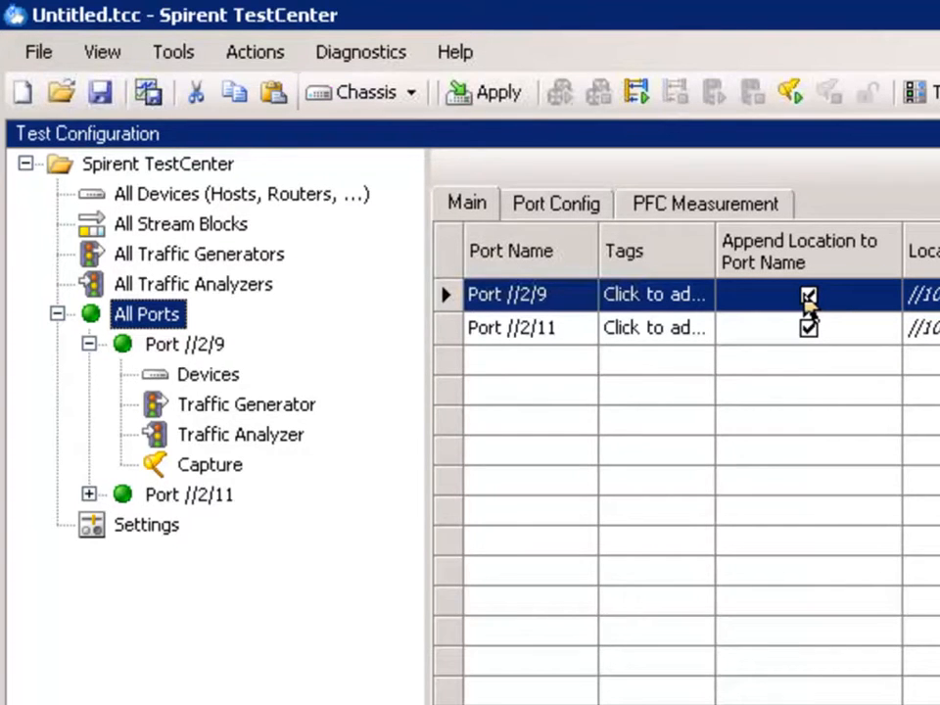
left_click(809, 296)
left_click(808, 328)
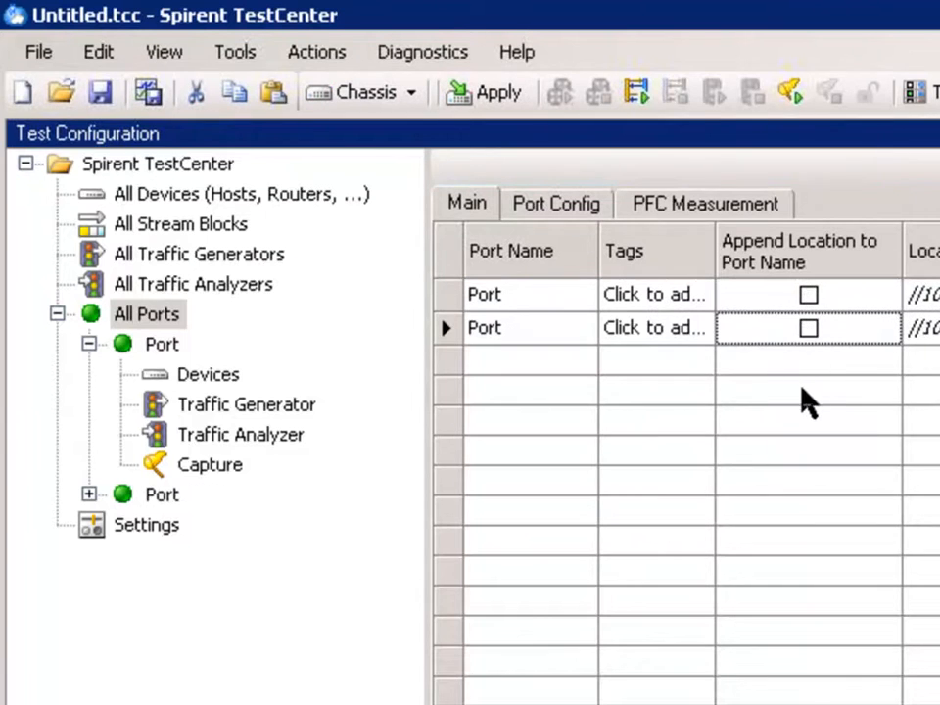
- Rename the first port, 2/9, as Ingress and the second port, 2/11, as Egress
left_click(528, 297)
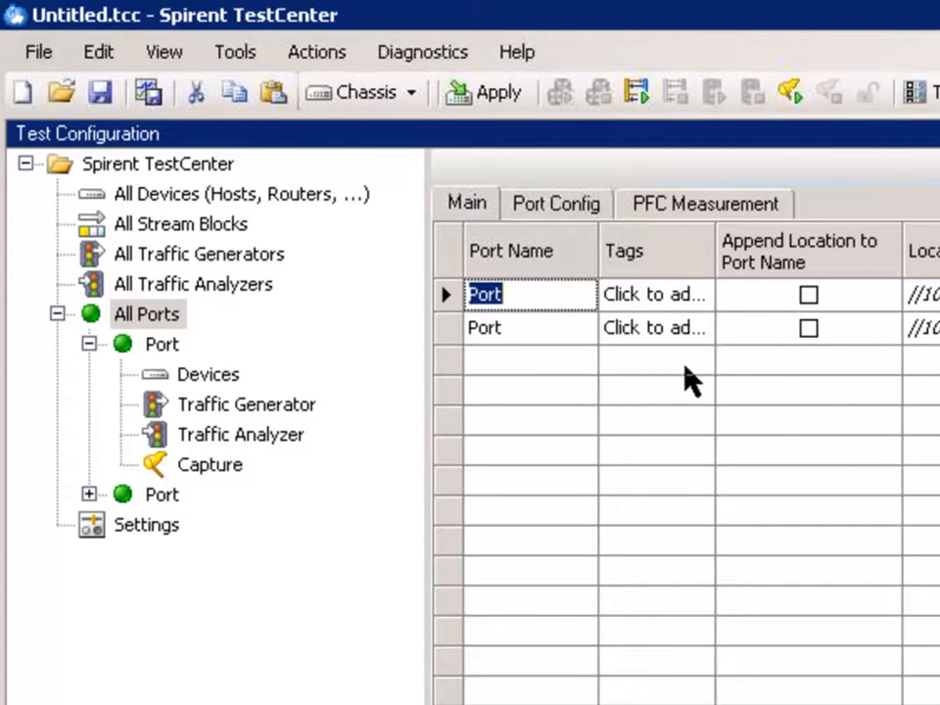
type("Ingress")
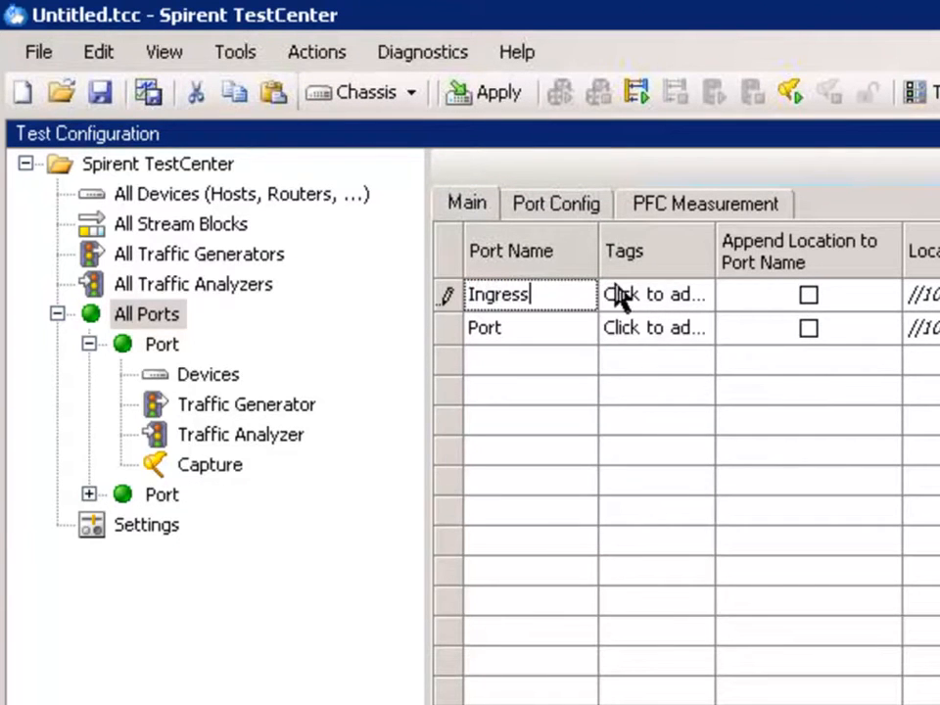
left_click(577, 336)
type("Egress")
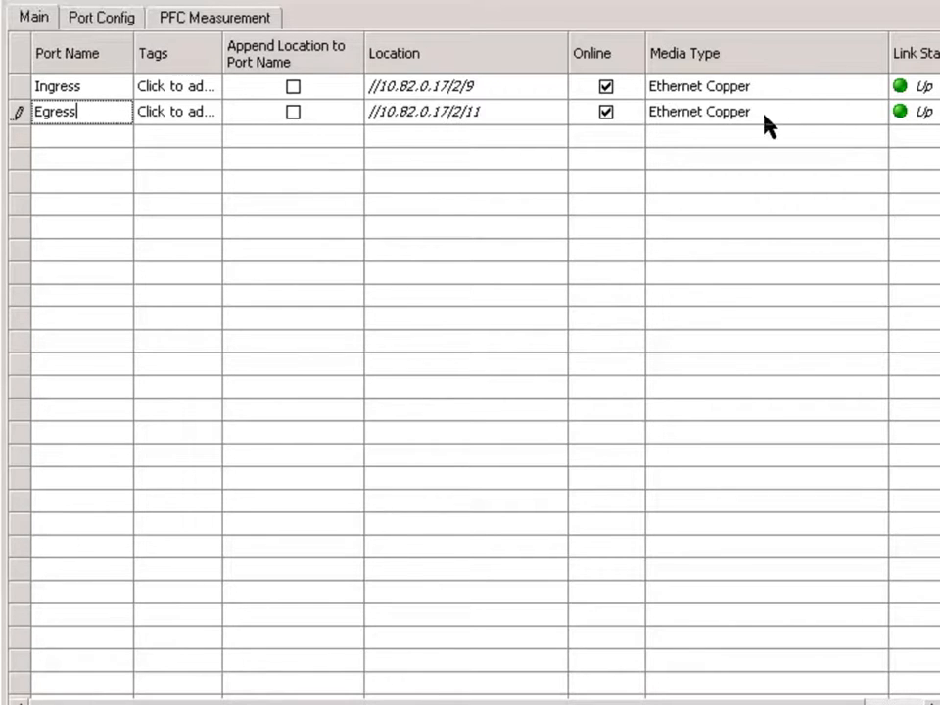
- Examine the port configuration table and the general Ethernet settings of the Ingress and Egress ports
left_click(99, 19)
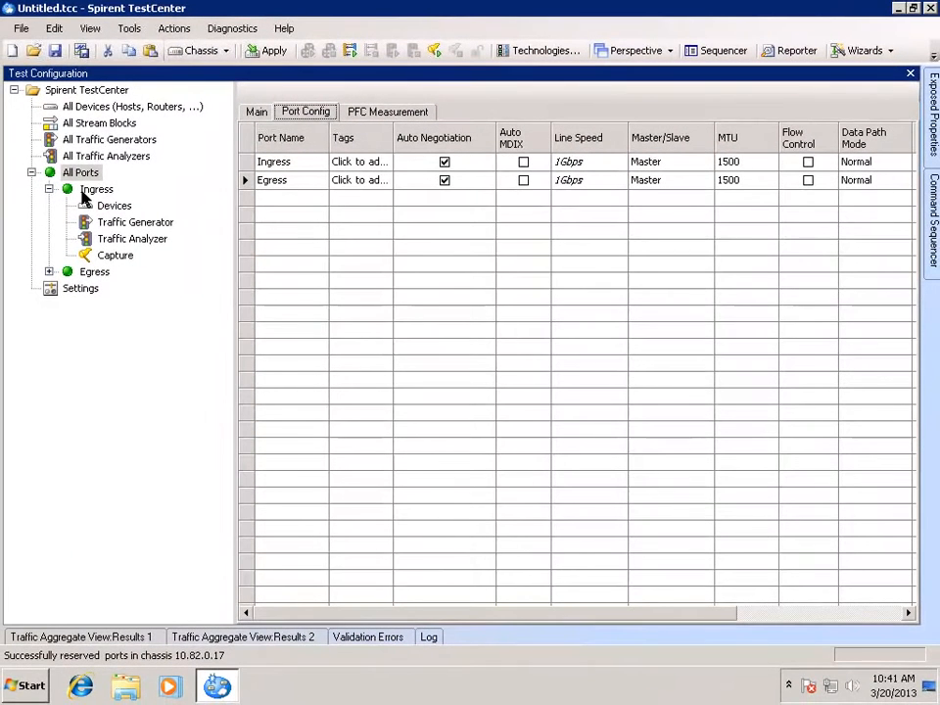
left_click(83, 192)
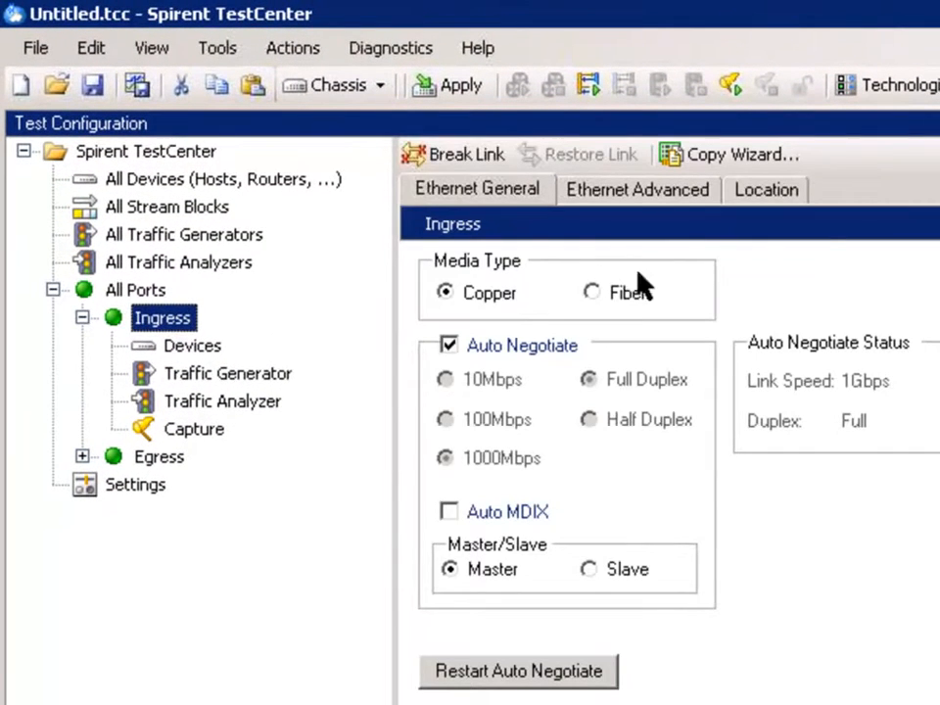
left_click(157, 456)
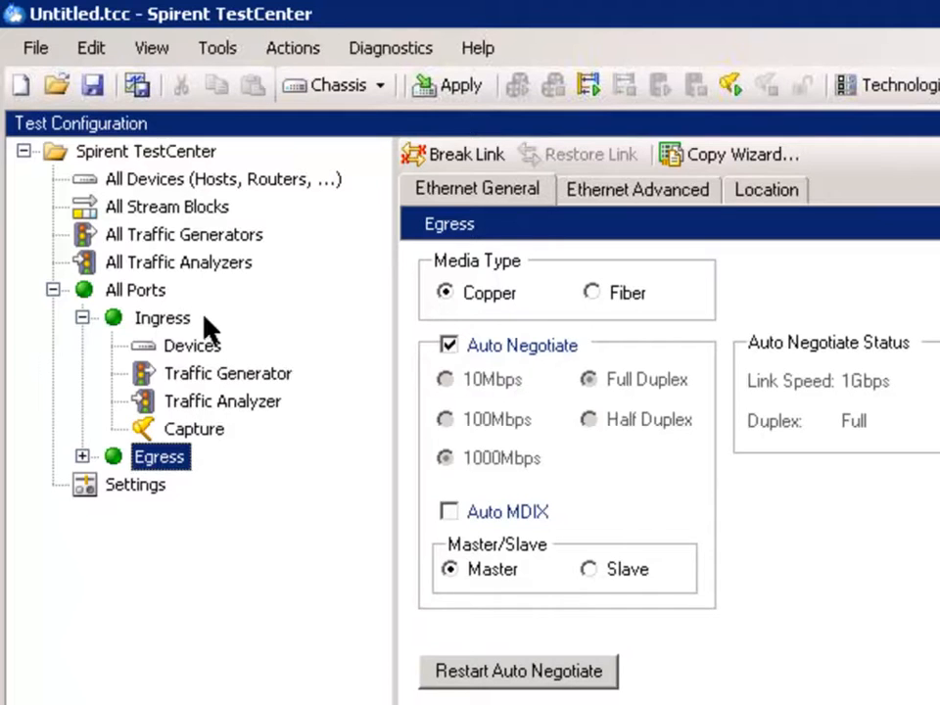
mouse_move(128, 290)
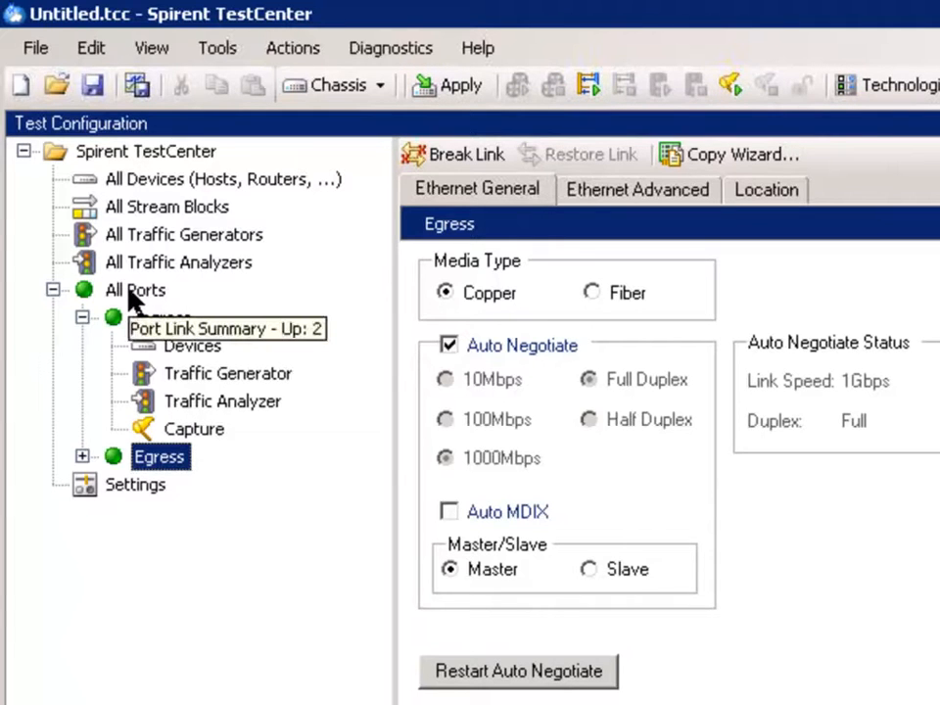
- Start adding emulated devices from the All Devices list and choose both the Ingress and Egress ports for them
left_click(160, 182)
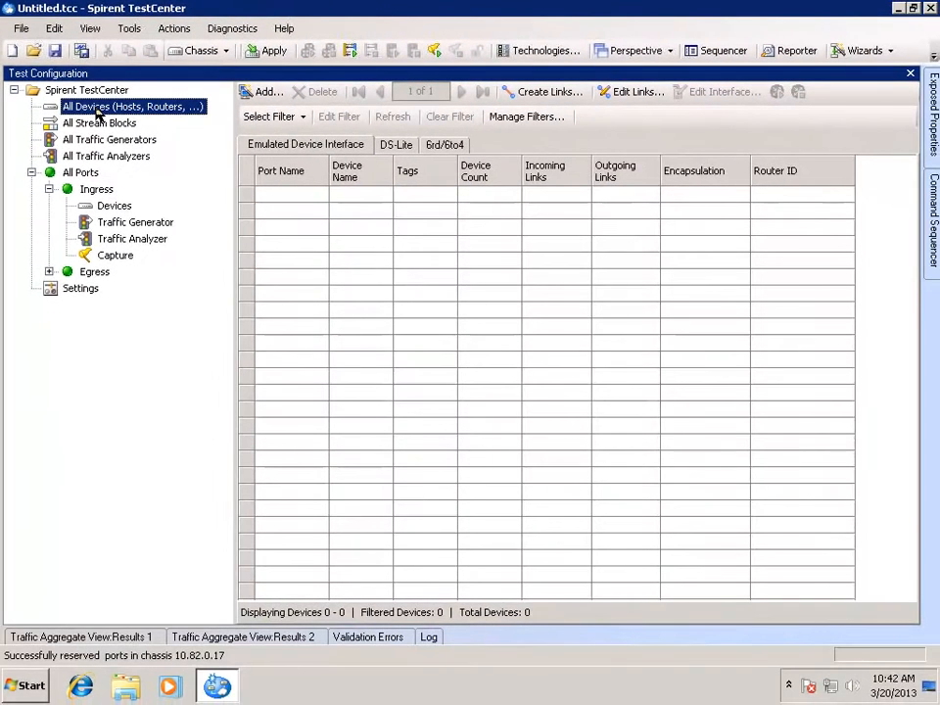
left_click(263, 97)
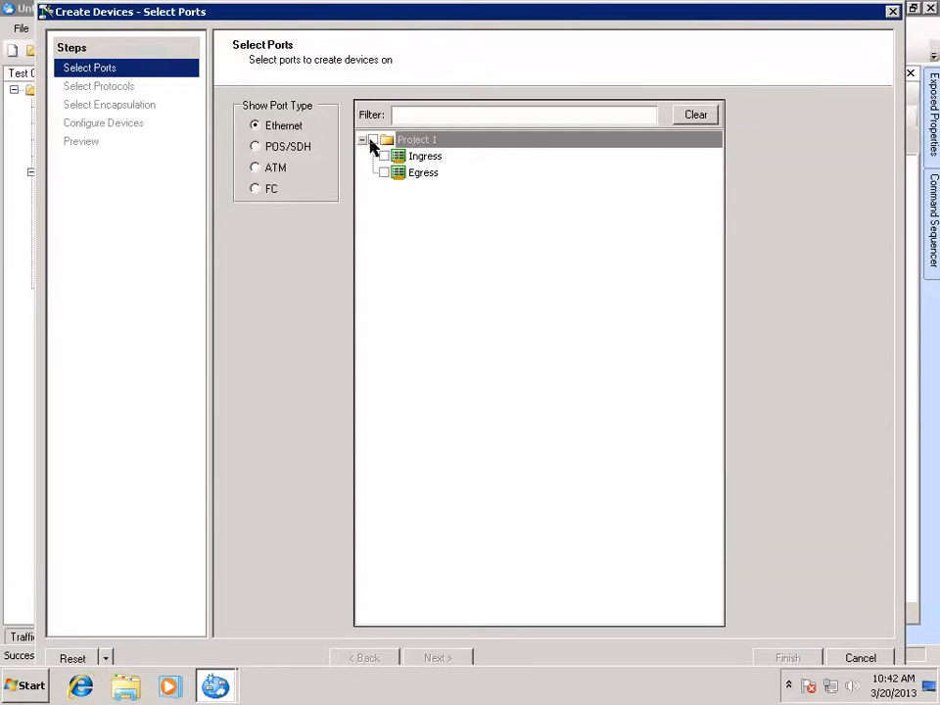
left_click(373, 140)
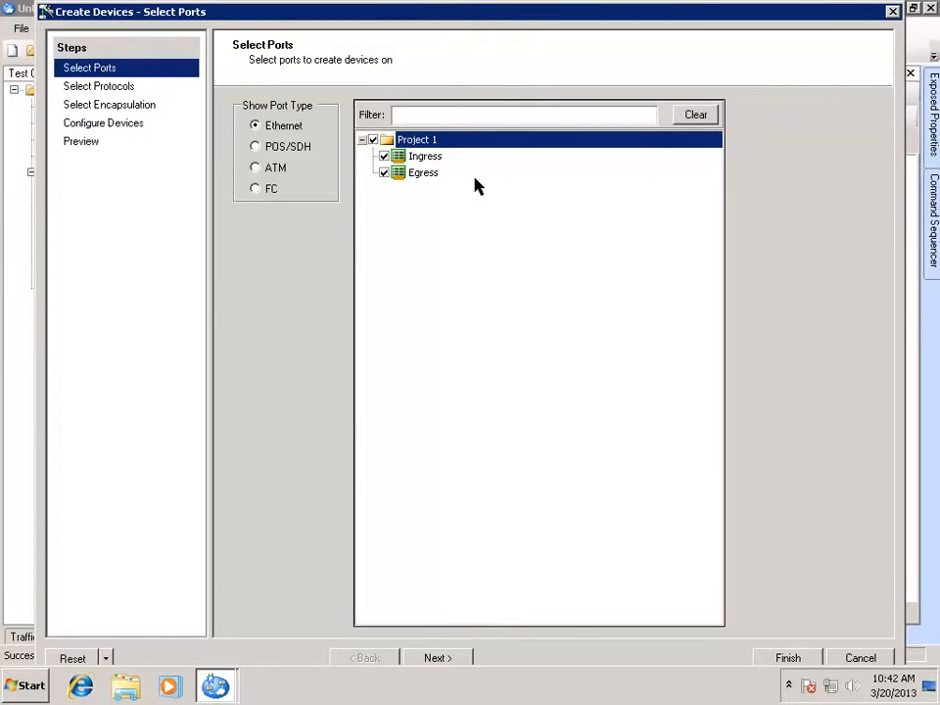
left_click(423, 662)
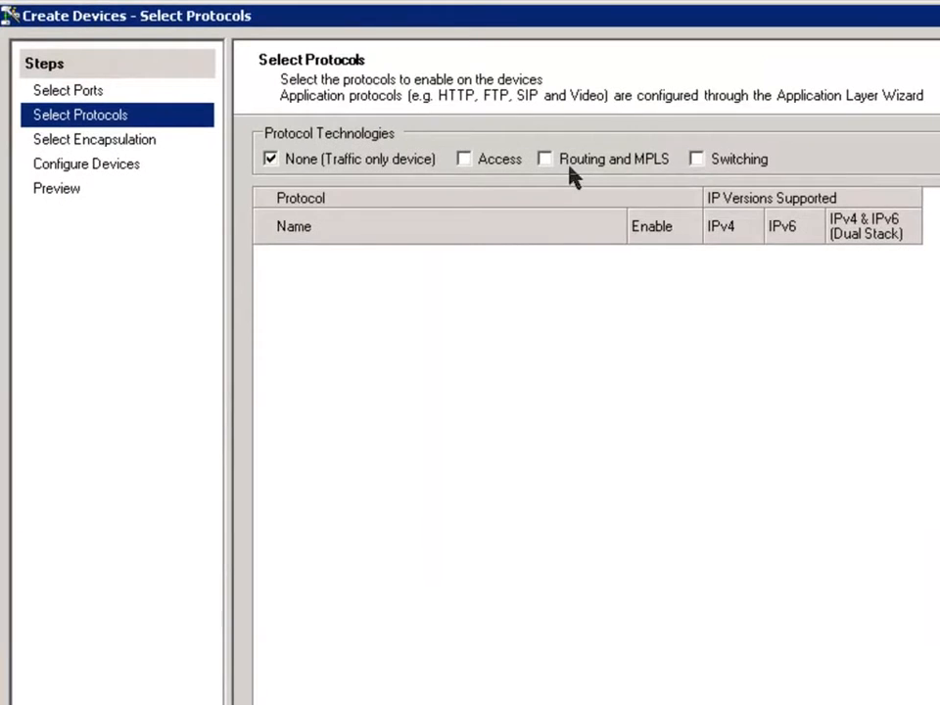
- Keep the new devices traffic-only with no protocol technologies, and accept the IPv4 over Ethernet encapsulation
left_click(545, 160)
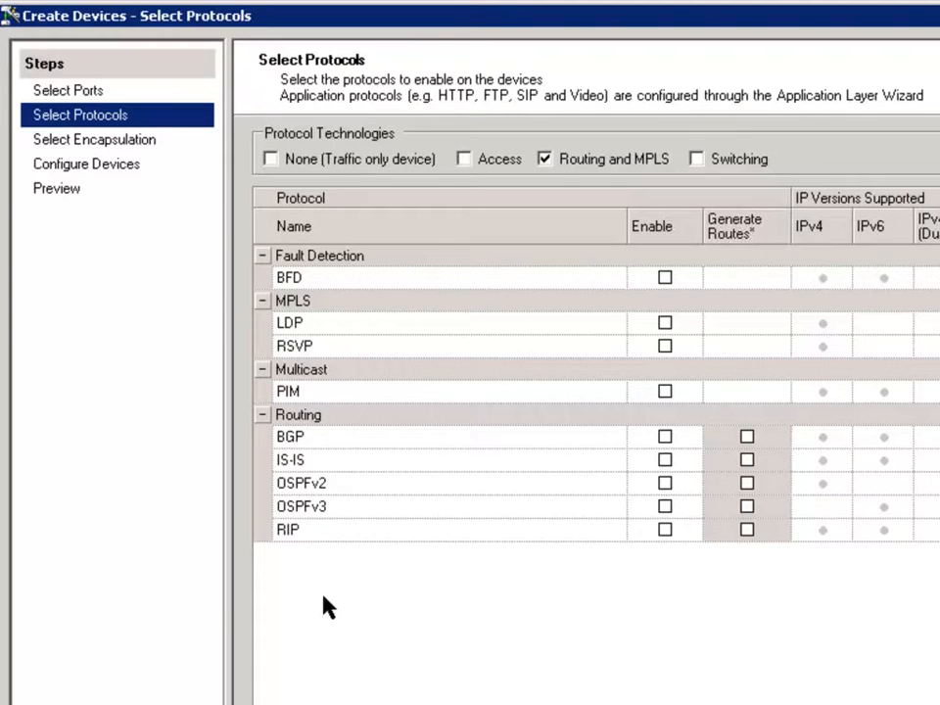
left_click(272, 161)
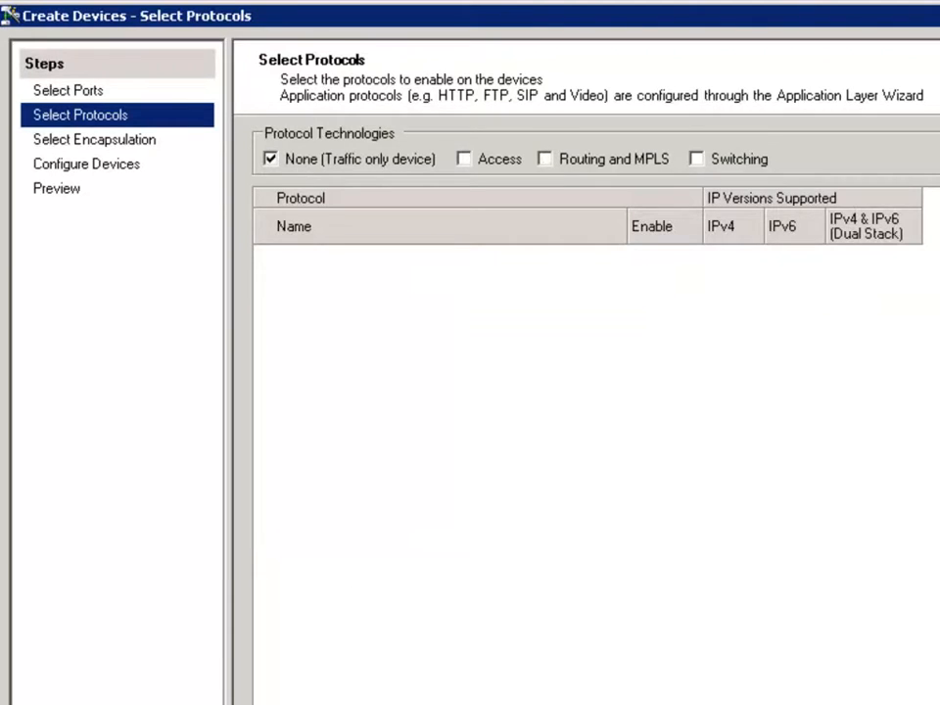
key("Return")
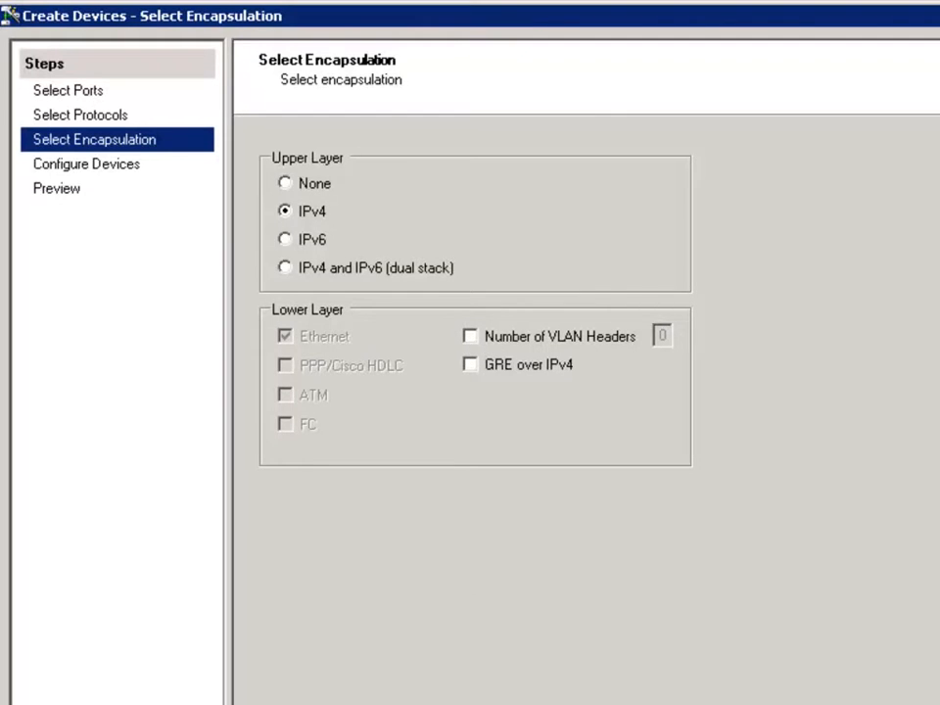
key("Return")
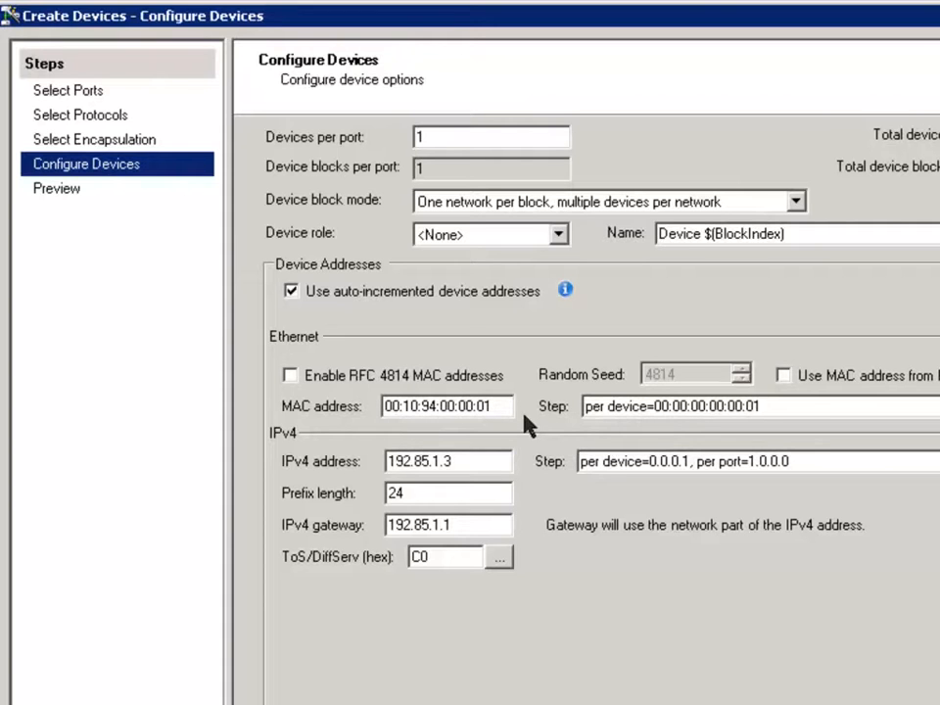
- Set the devices' IPv4 address to 192.168.11.1 and the IPv4 gateway to 192.168.11.1
left_click_drag(467, 464, 308, 462)
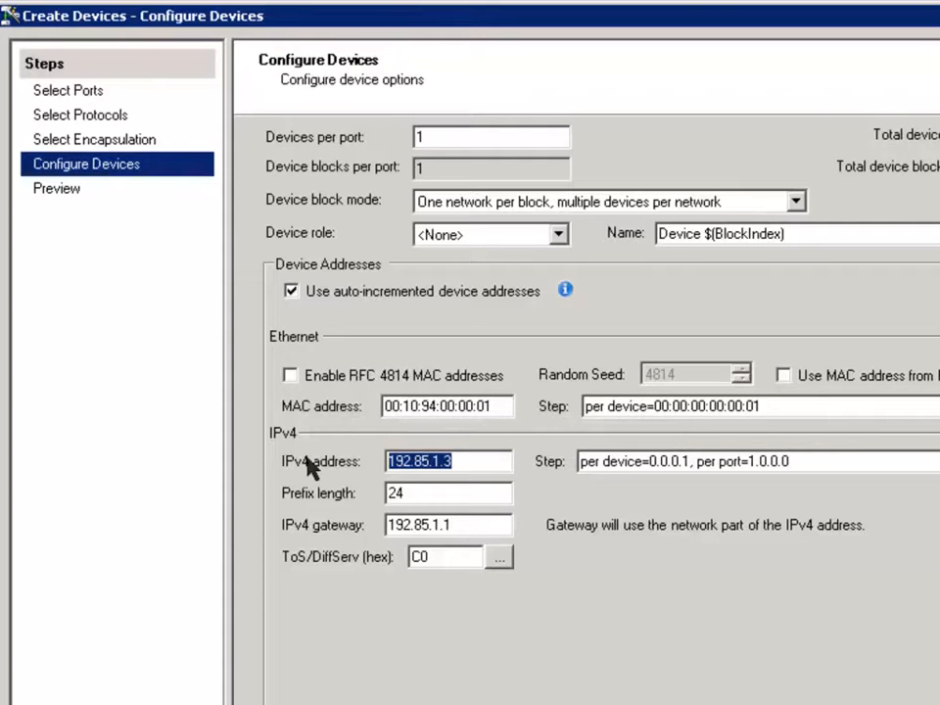
type("192")
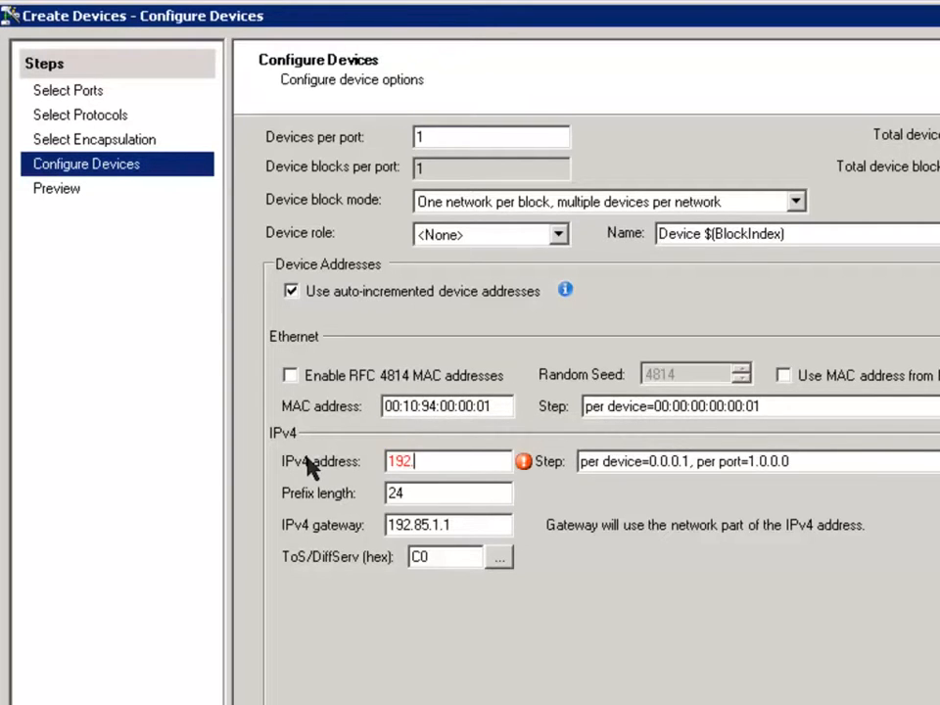
type(".168.11.1")
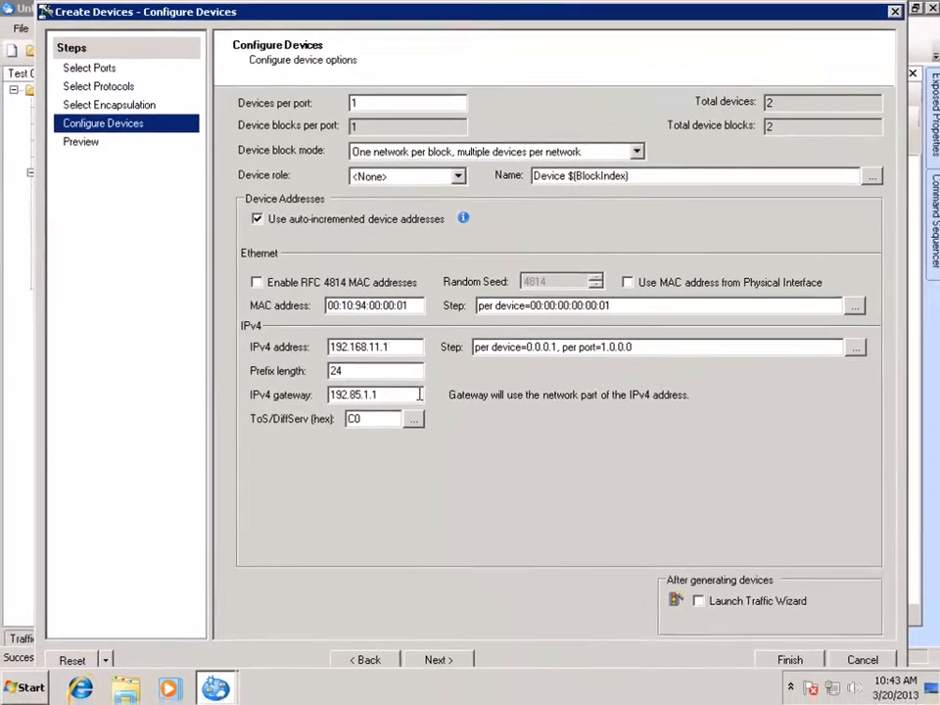
left_click(419, 395)
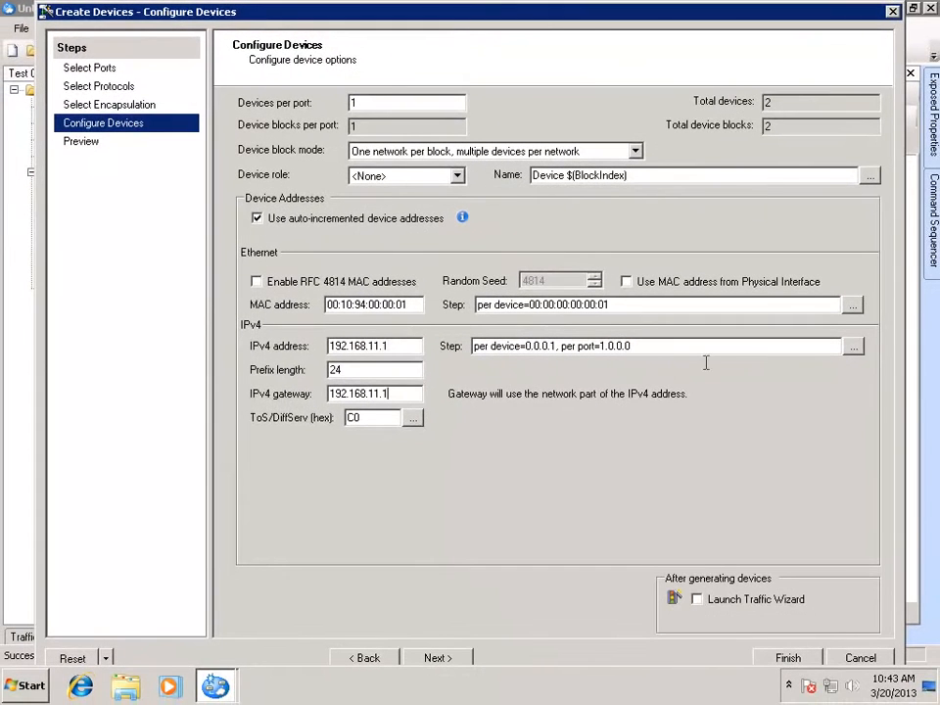
- Disable the per-port step for the IPv4 address, keeping 0.0.0.1 per device, and generate the previewed devices
left_click(853, 349)
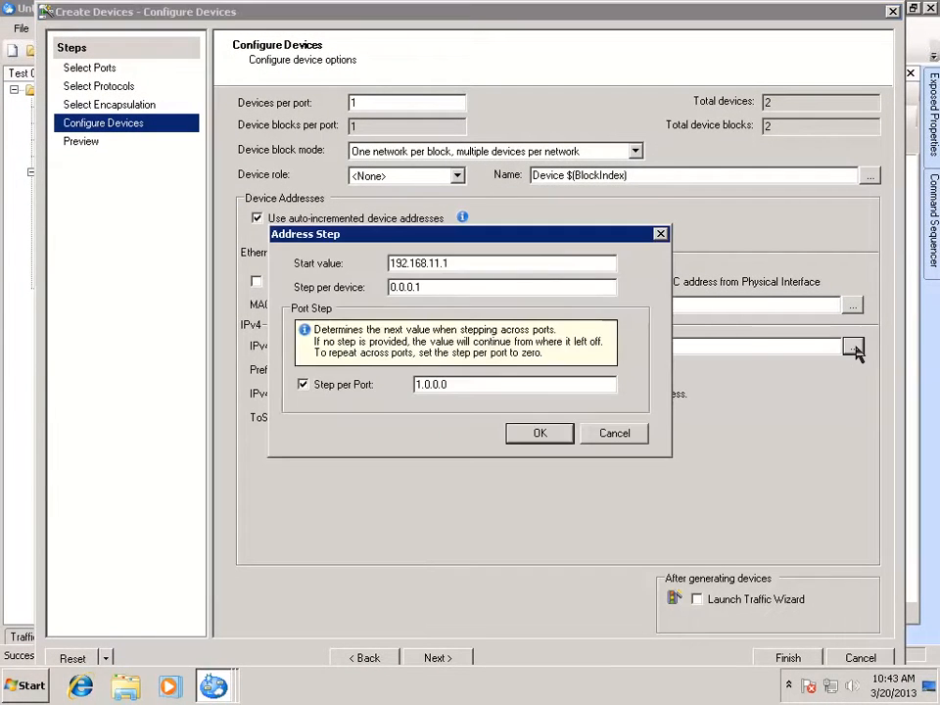
left_click(304, 384)
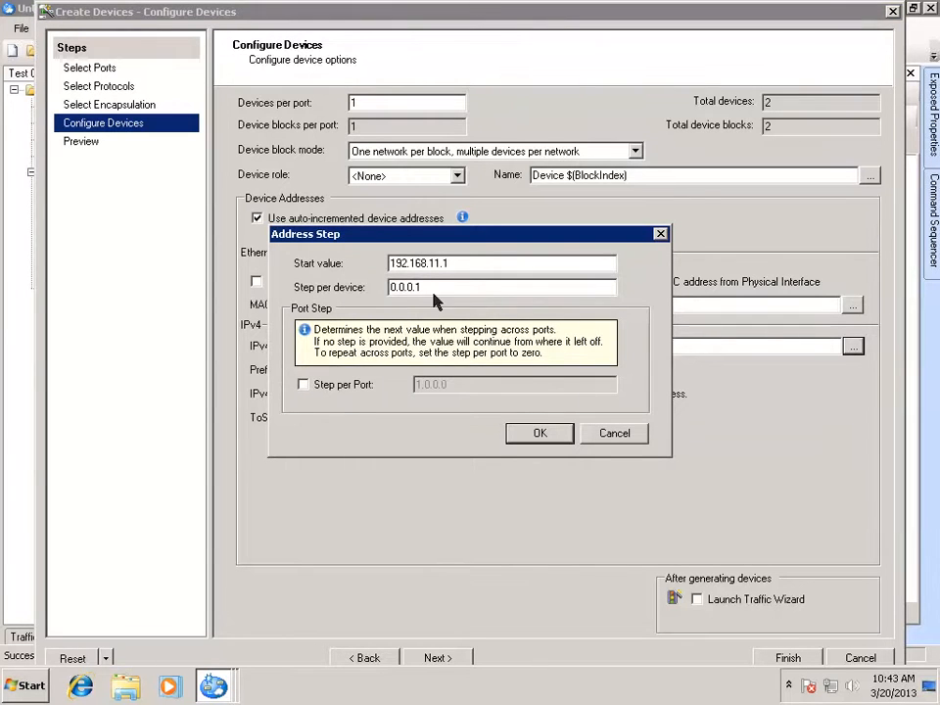
left_click_drag(432, 287, 415, 287)
left_click(540, 434)
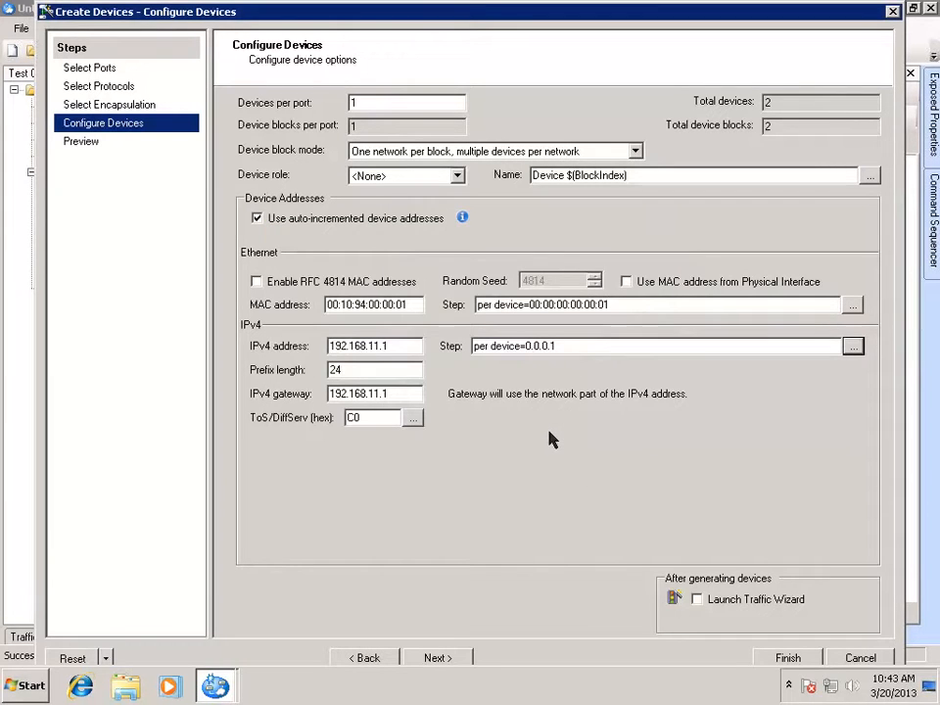
left_click(438, 658)
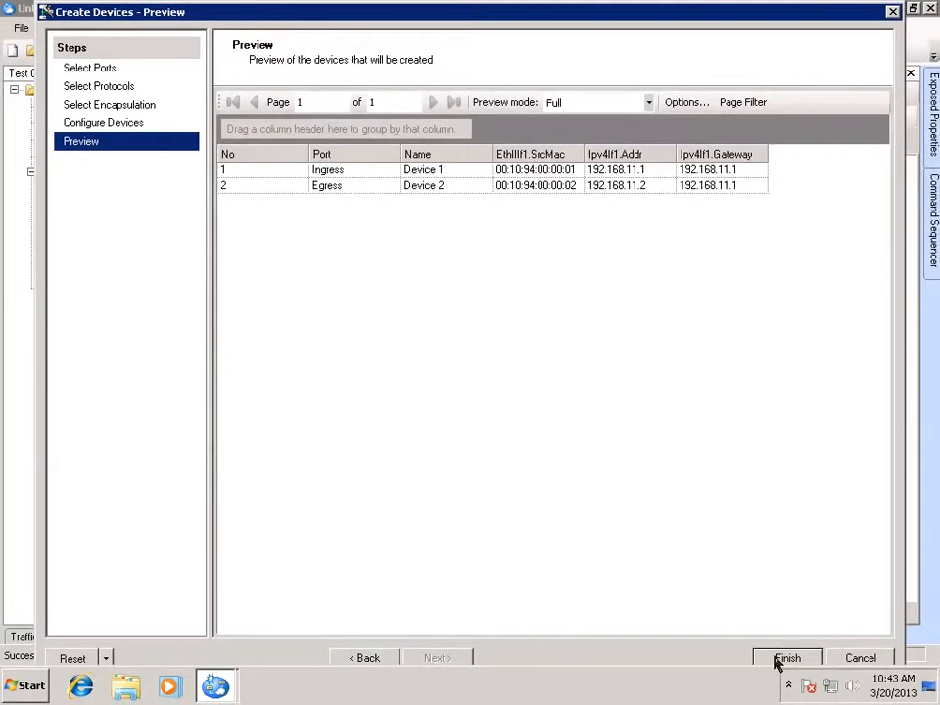
left_click(785, 658)
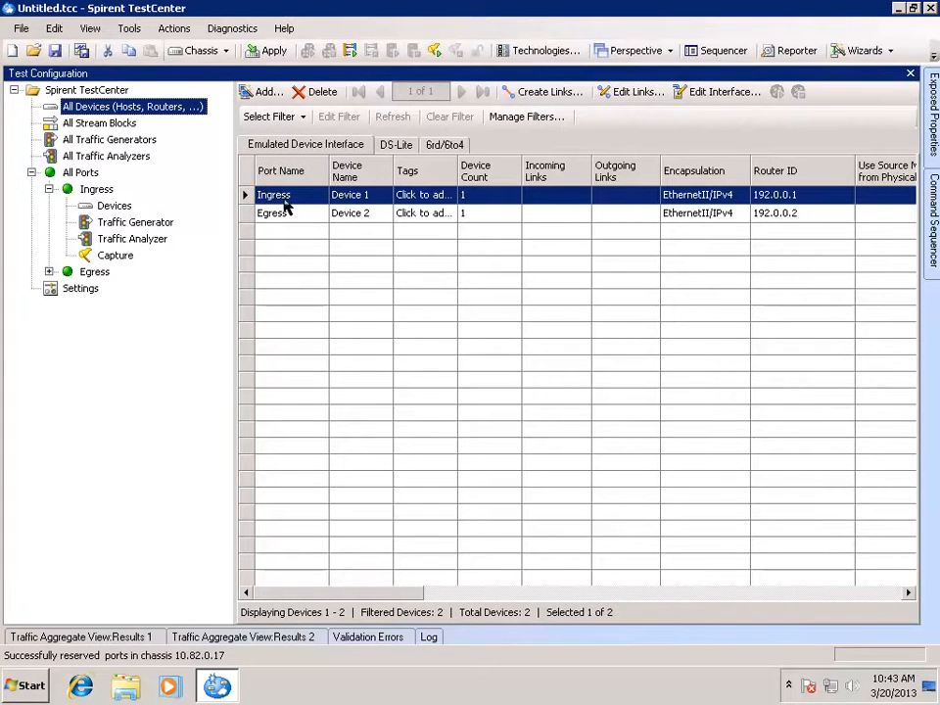
- Rename the device on the Ingress port to ITR Device
left_click(379, 195)
left_click(380, 196)
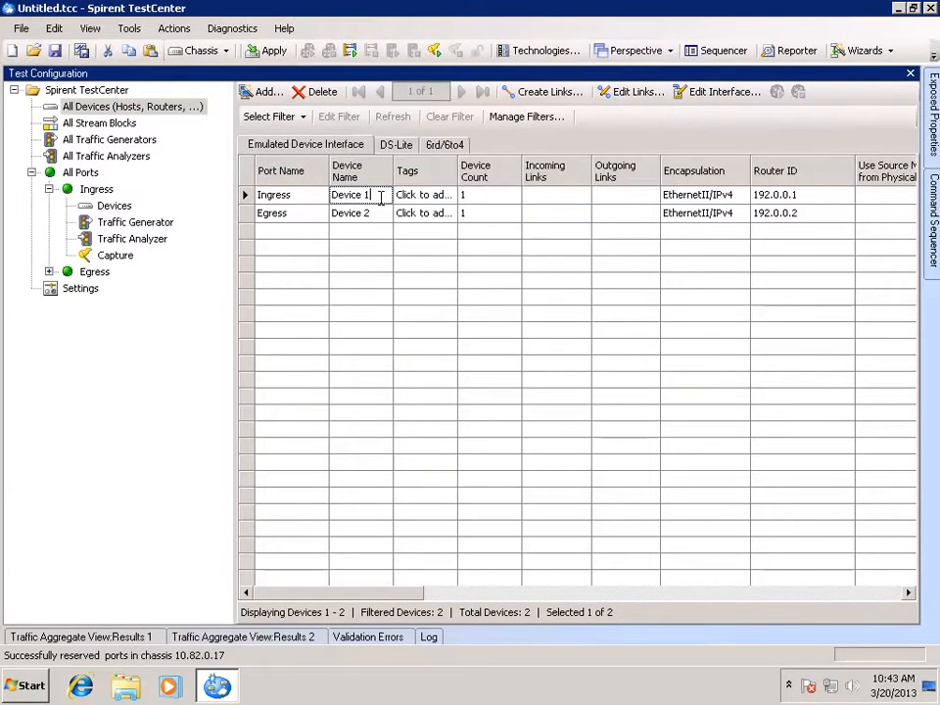
key("BackSpace")
key("BackSpace")
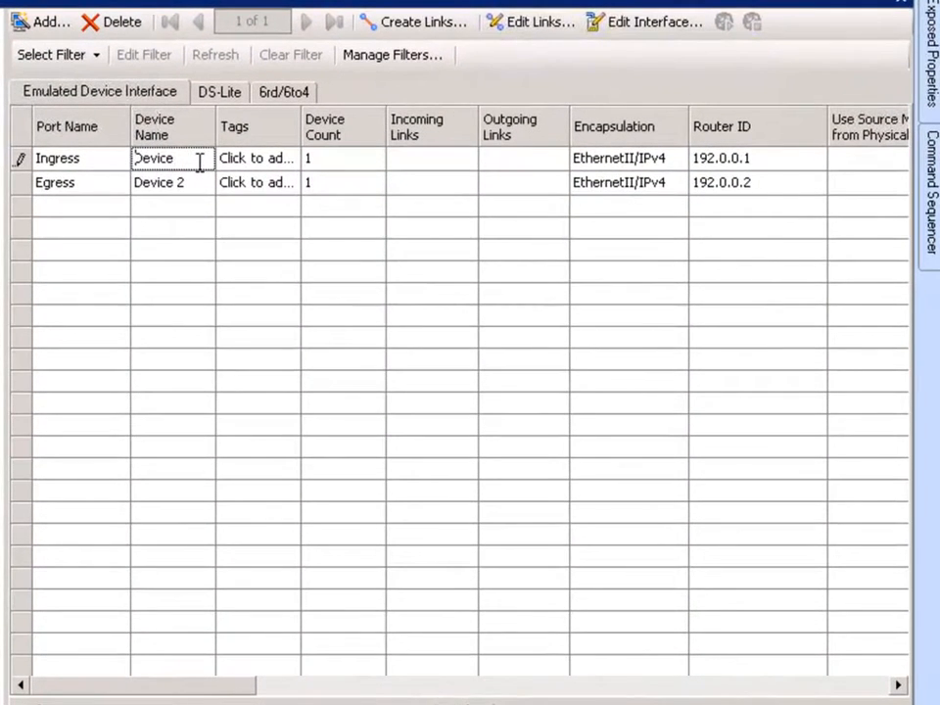
type("ITR")
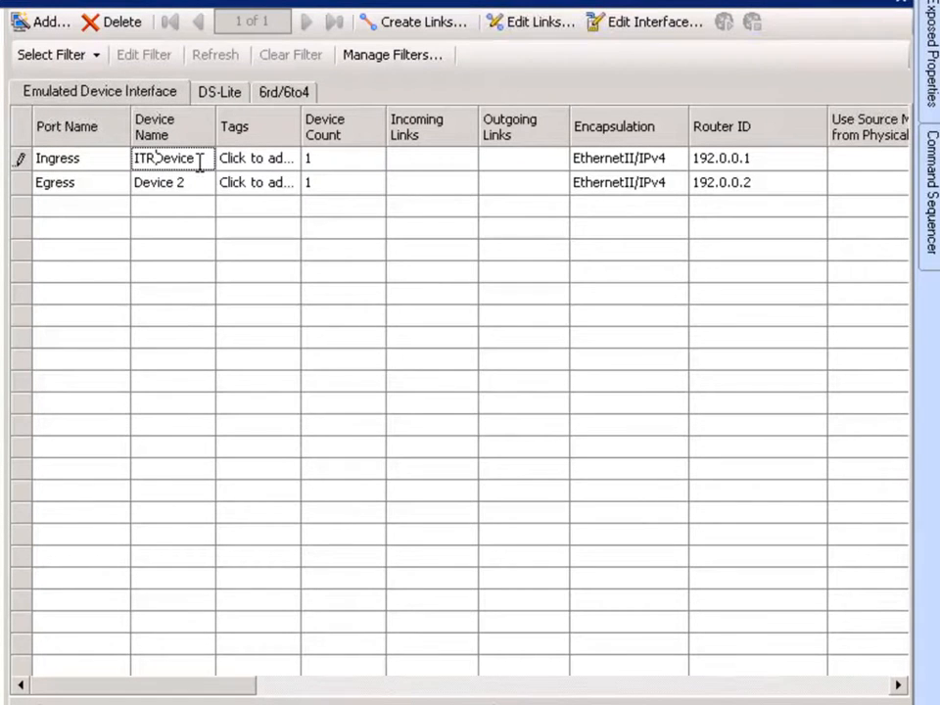
- Rename the device on the Egress port to ETR Device
left_click(189, 183)
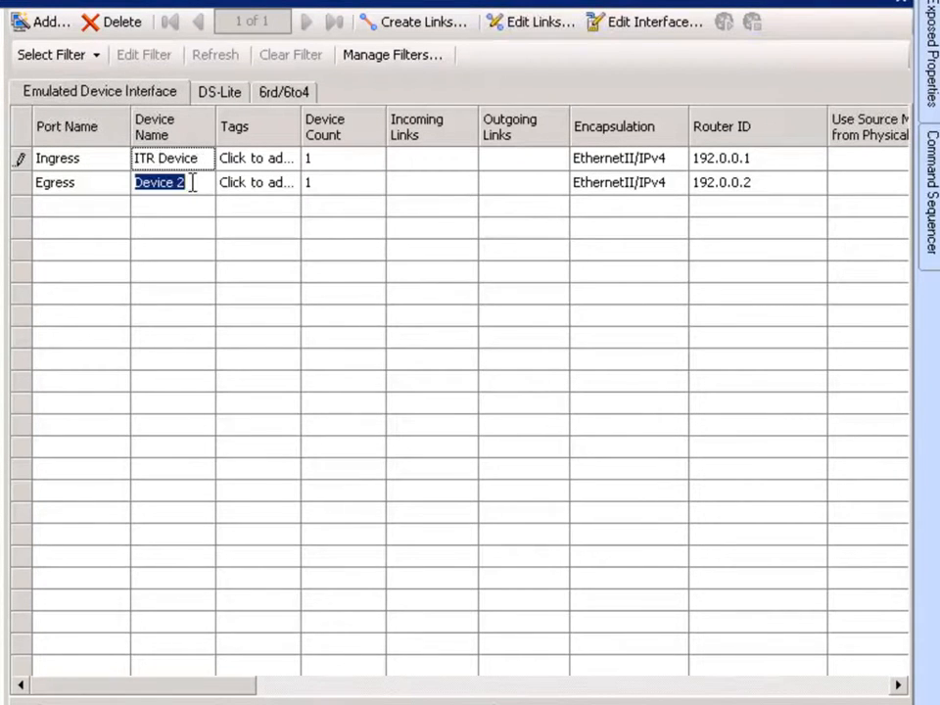
left_click(192, 183)
key("BackSpace")
key("BackSpace")
key("Home")
type("ETR")
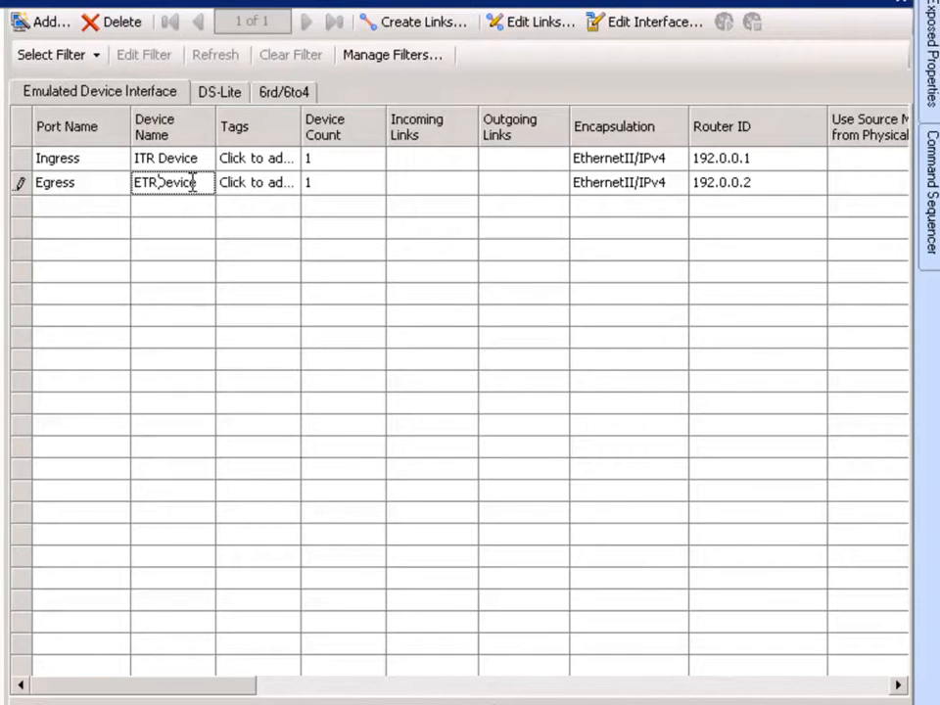
left_click(319, 158)
key("Down")
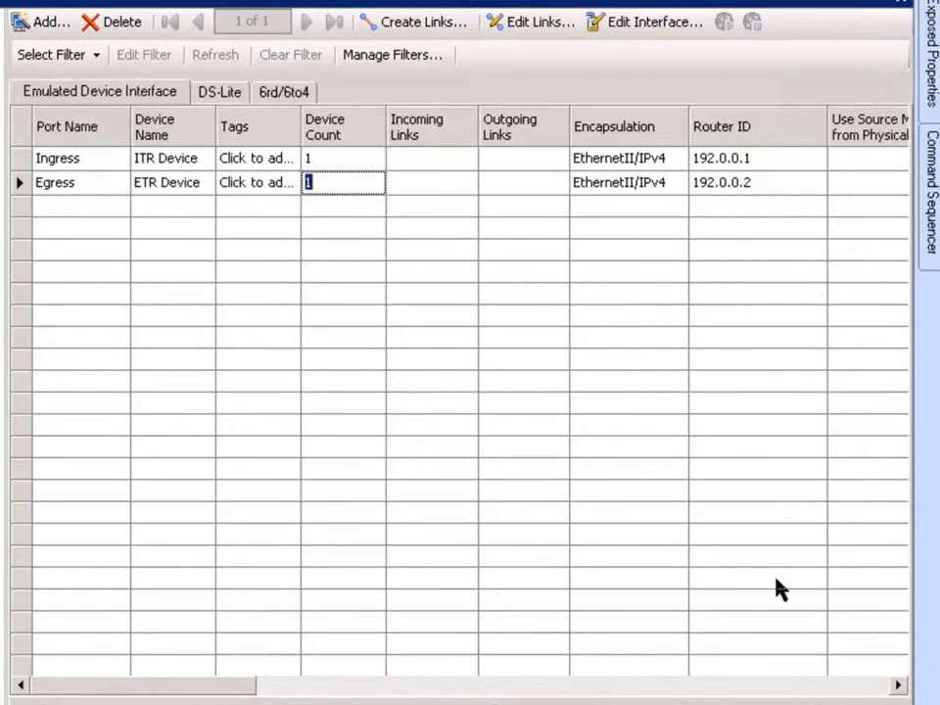
- Set the ITR Device's IPv4 default gateway to 192.168.11.2 in the emulated device table
left_click(850, 685)
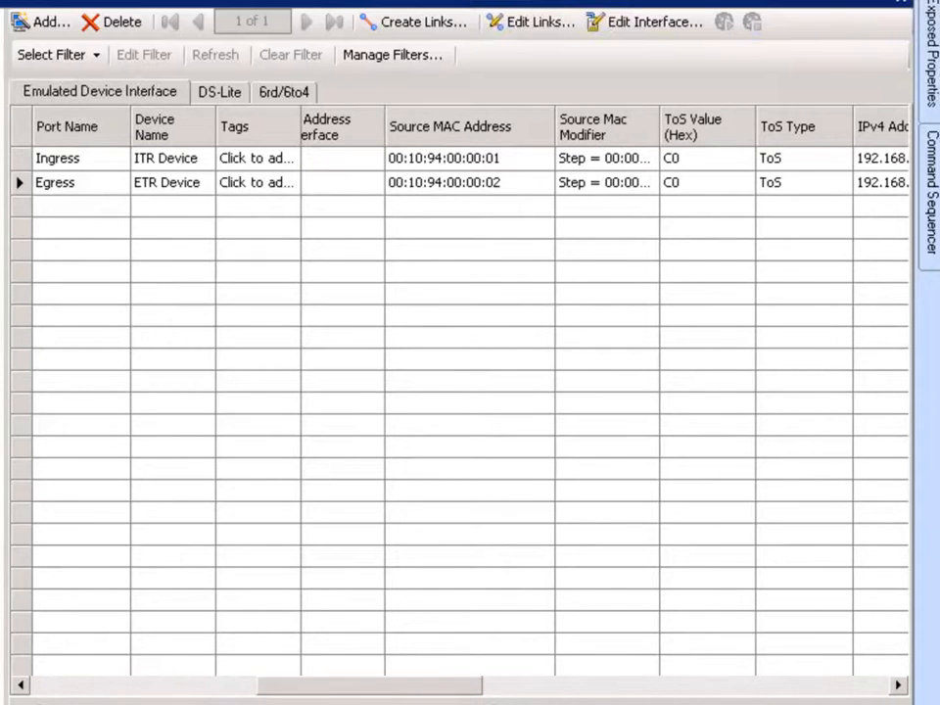
left_click_drag(377, 691, 557, 699)
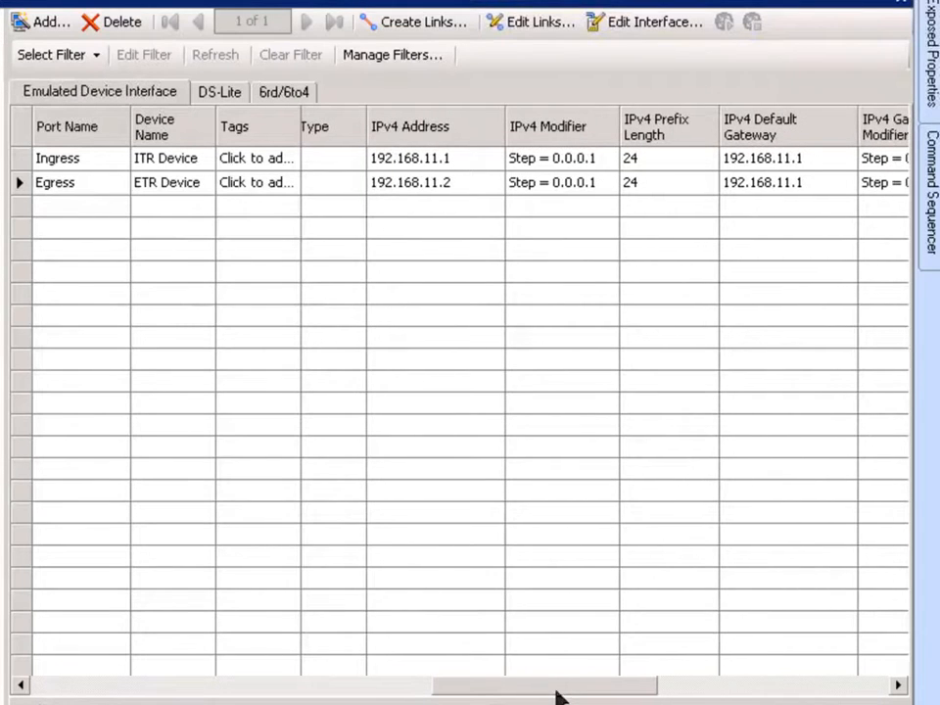
left_click(818, 160)
left_click(824, 160)
key("BackSpace")
type("2")
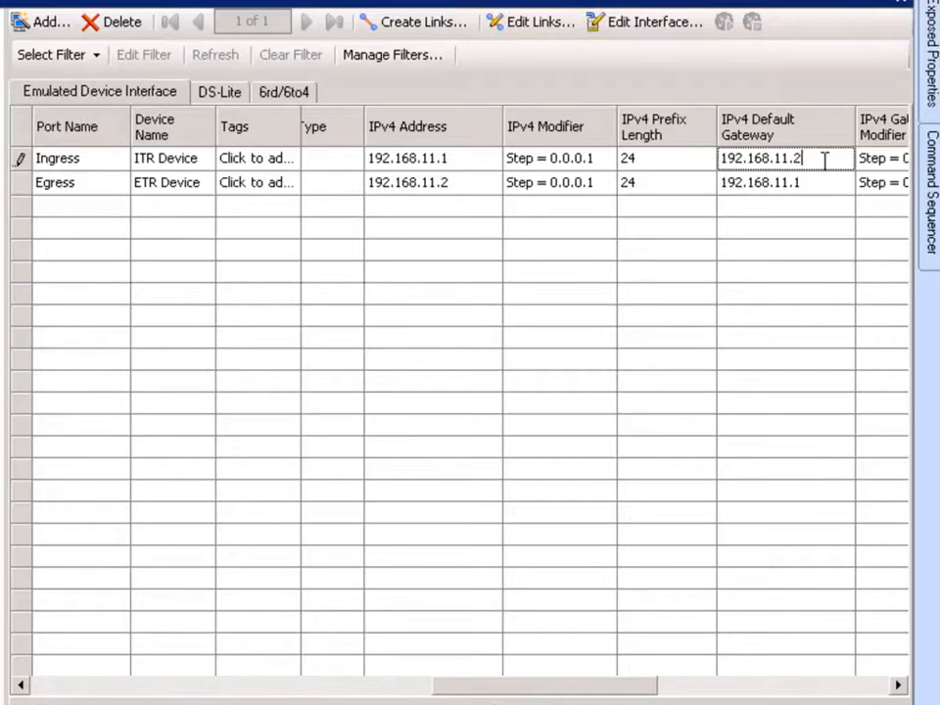
left_click(472, 186)
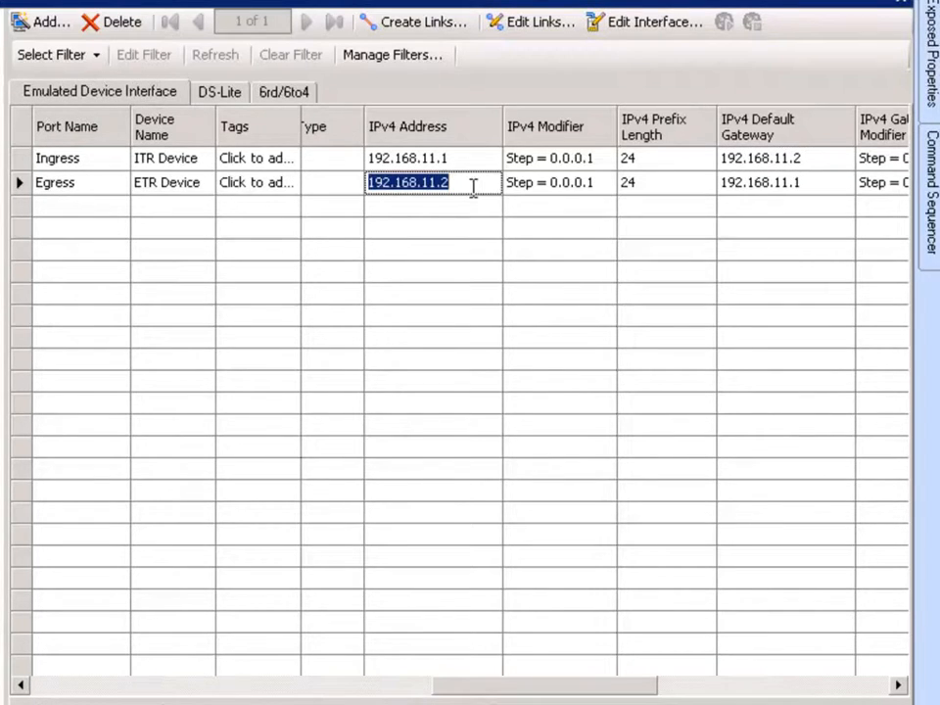
left_click(492, 223)
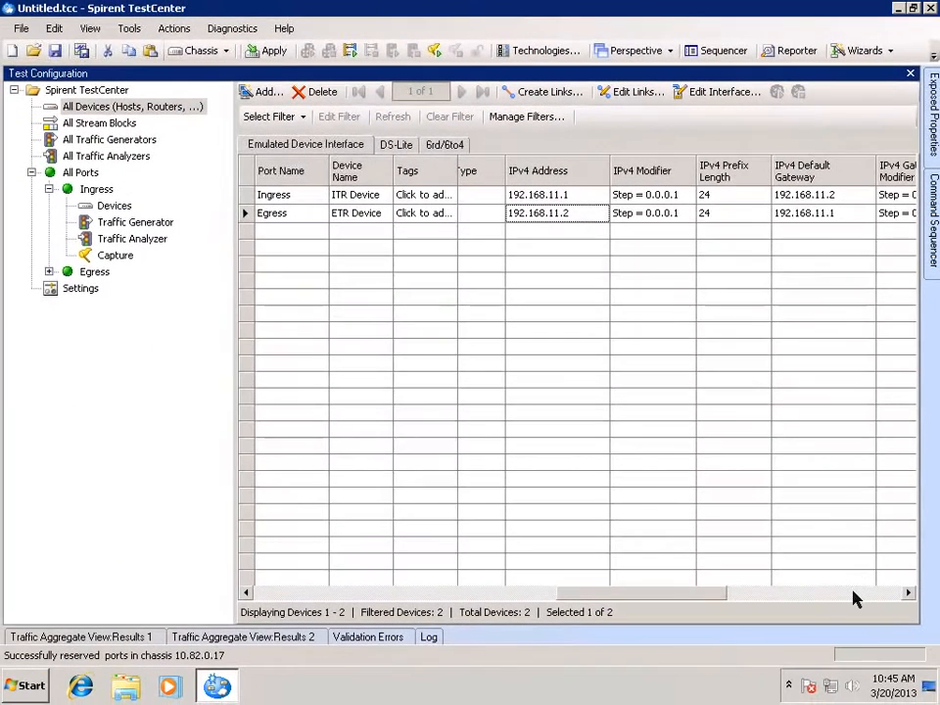
- Apply the configuration to the hardware and start ARP to resolve the devices' IPv4 gateway MAC addresses
left_click(852, 592)
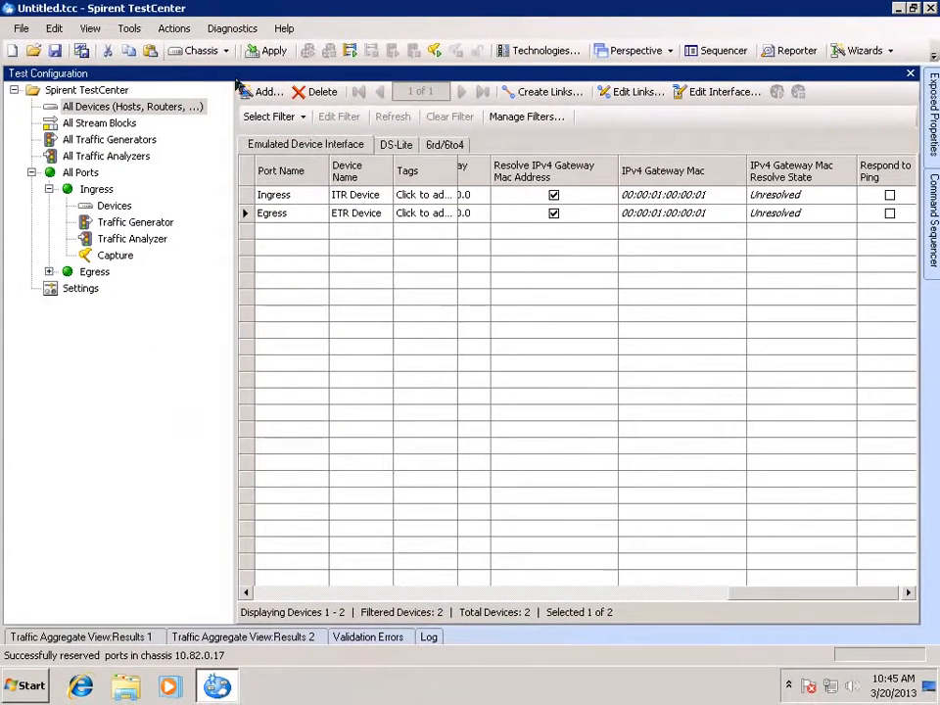
left_click(264, 53)
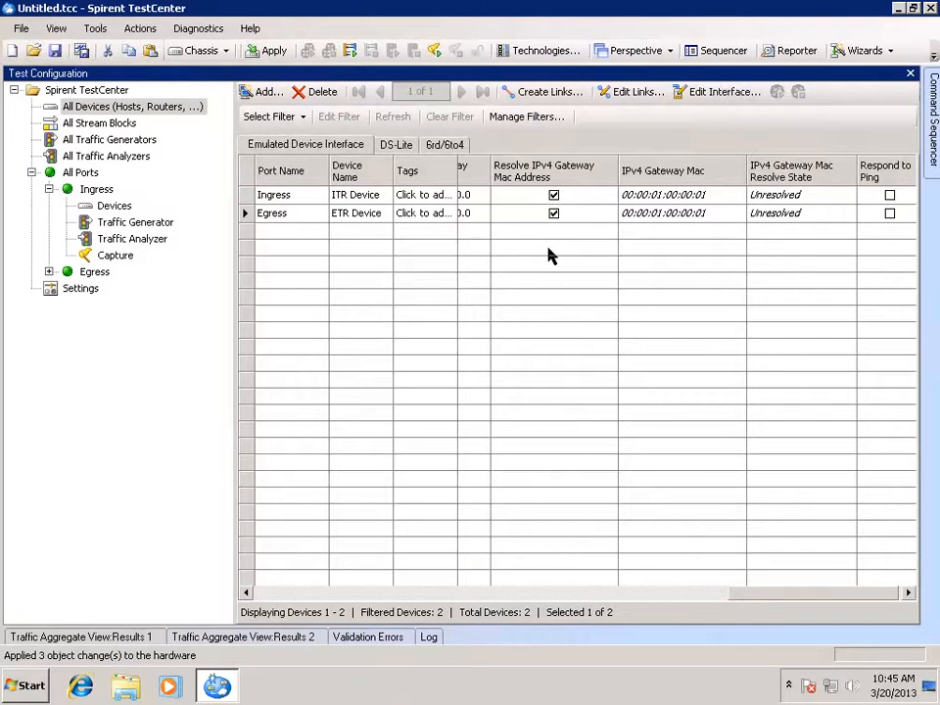
left_click(348, 52)
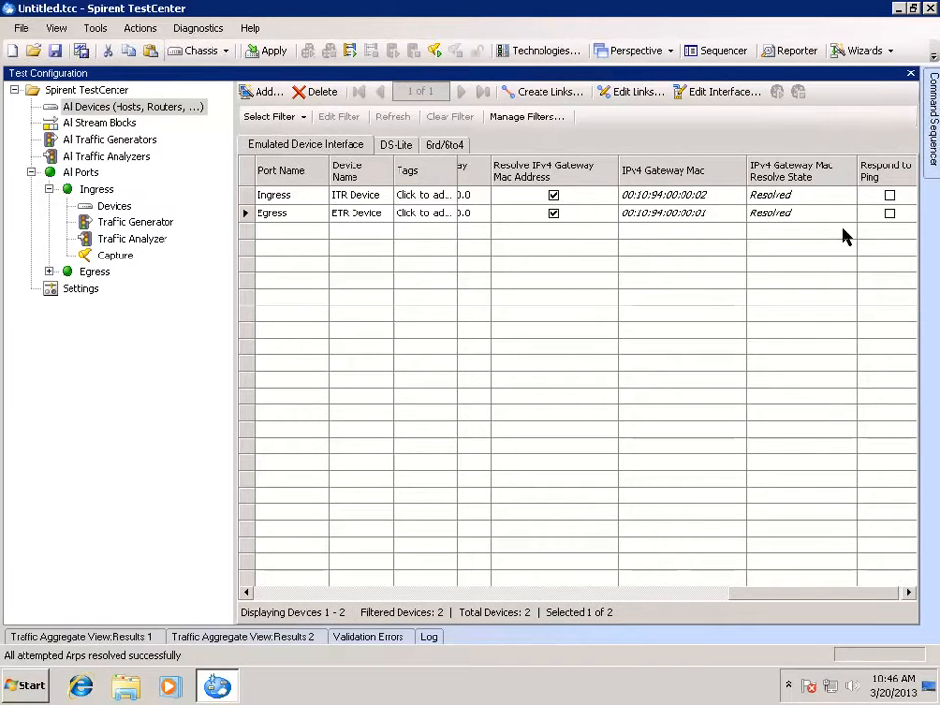
- Enable the LISP technology under Routing and MPLS for this session
left_click(282, 594)
left_click(282, 595)
left_click(282, 595)
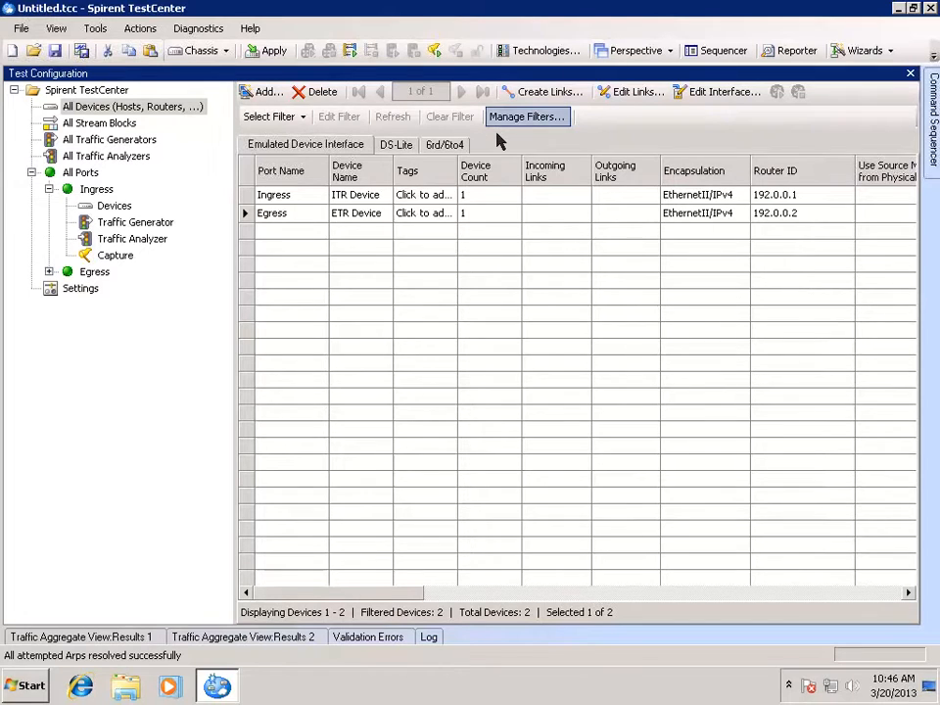
left_click(506, 55)
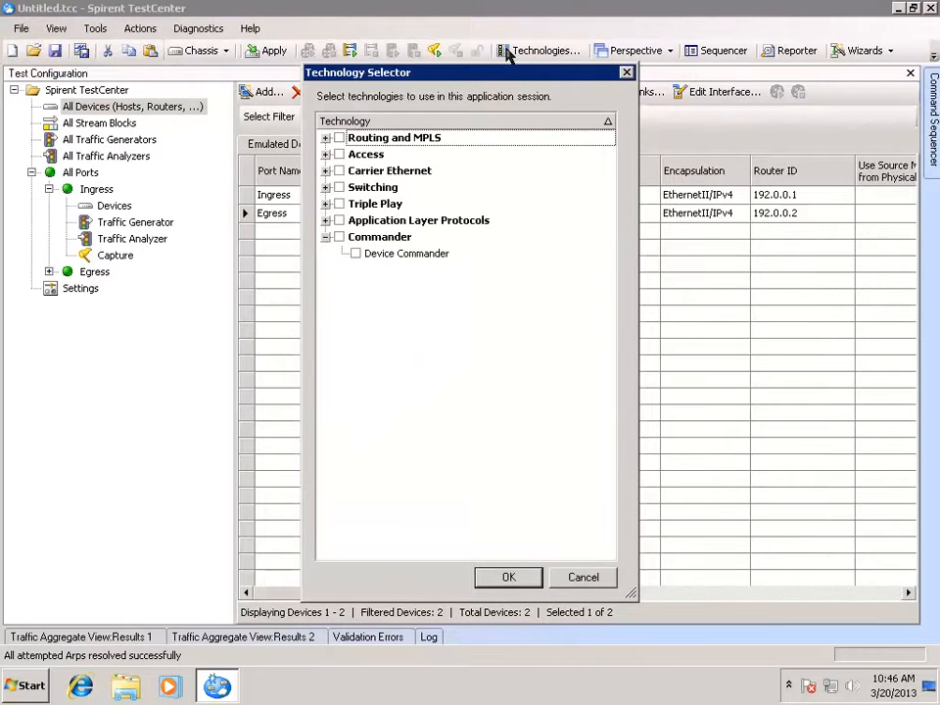
left_click(325, 138)
left_click(355, 286)
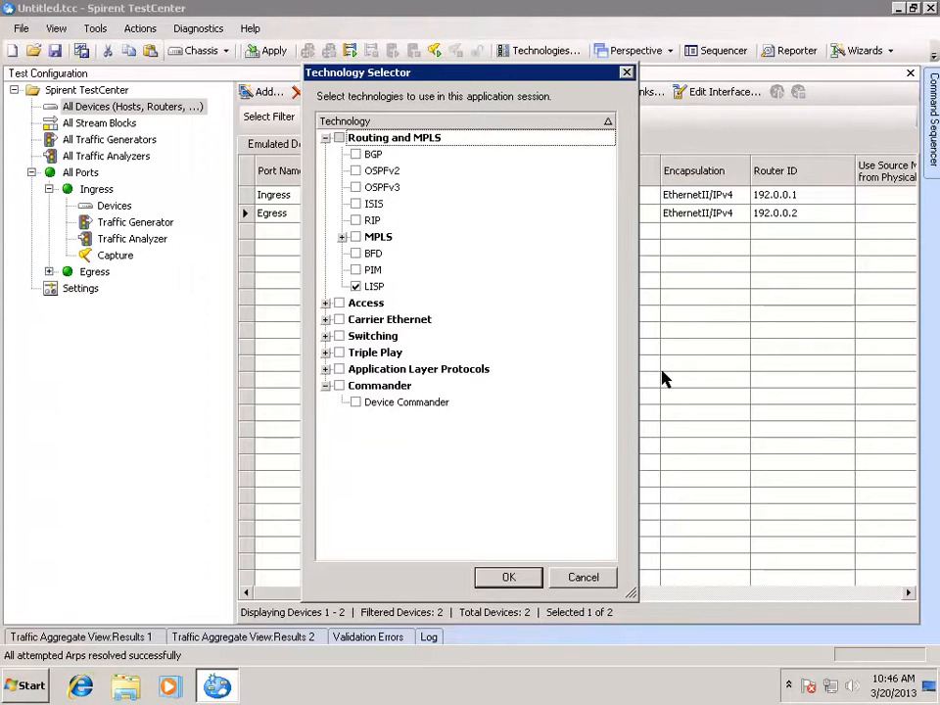
left_click(508, 578)
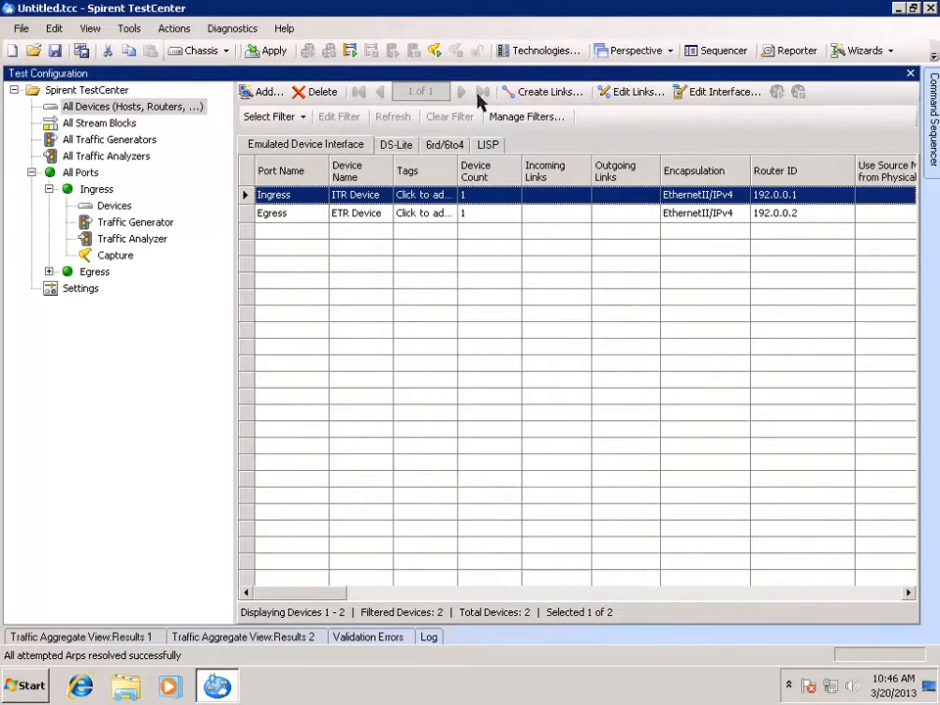
- Activate LISP on both the ITR Device and the ETR Device
left_click(487, 146)
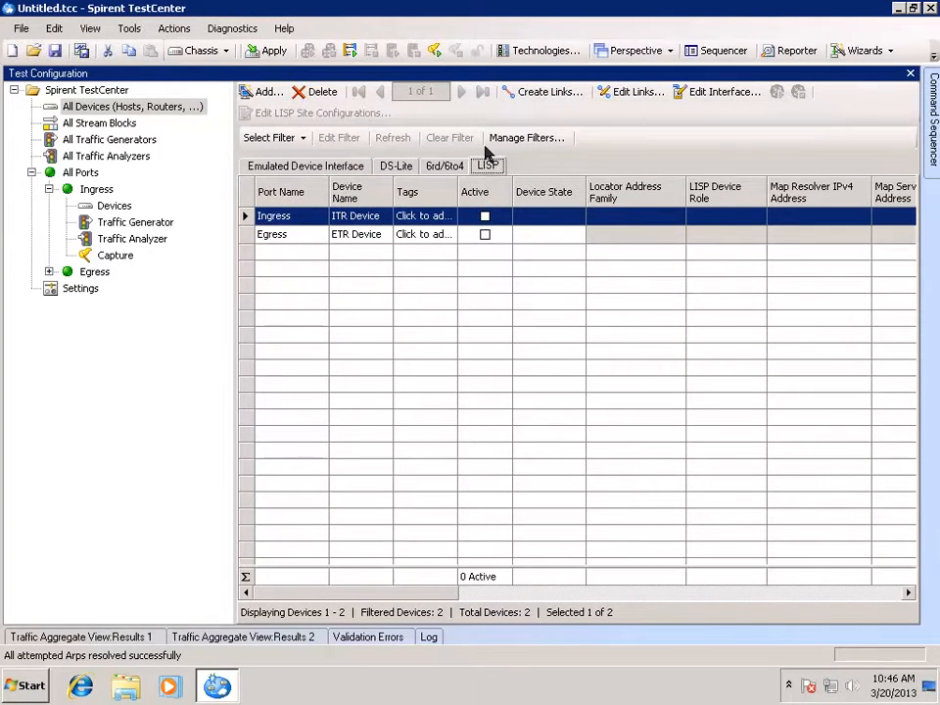
left_click(485, 215)
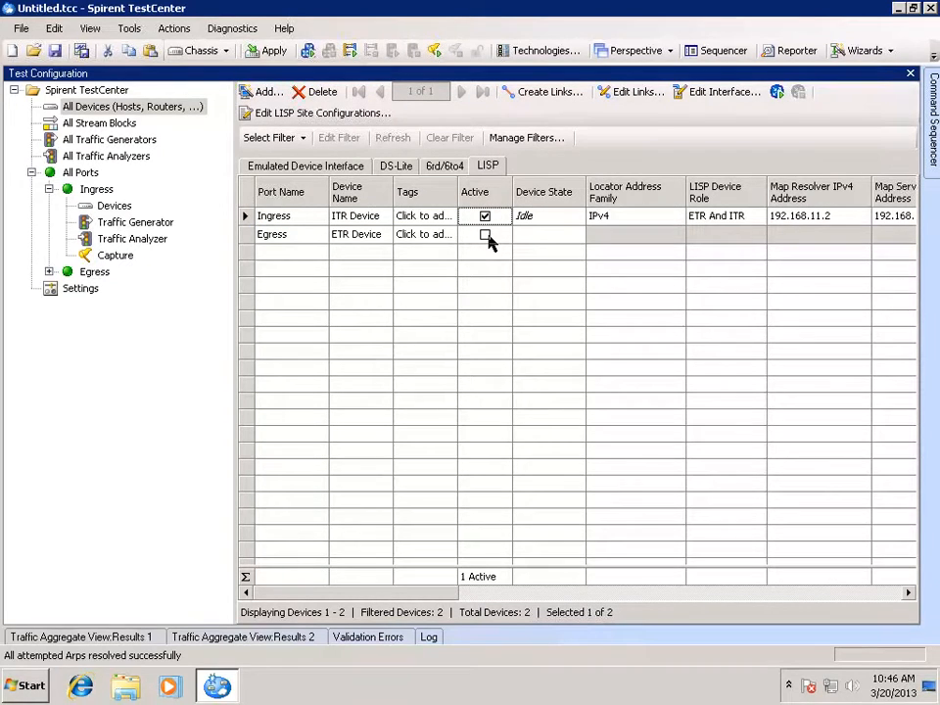
left_click(486, 236)
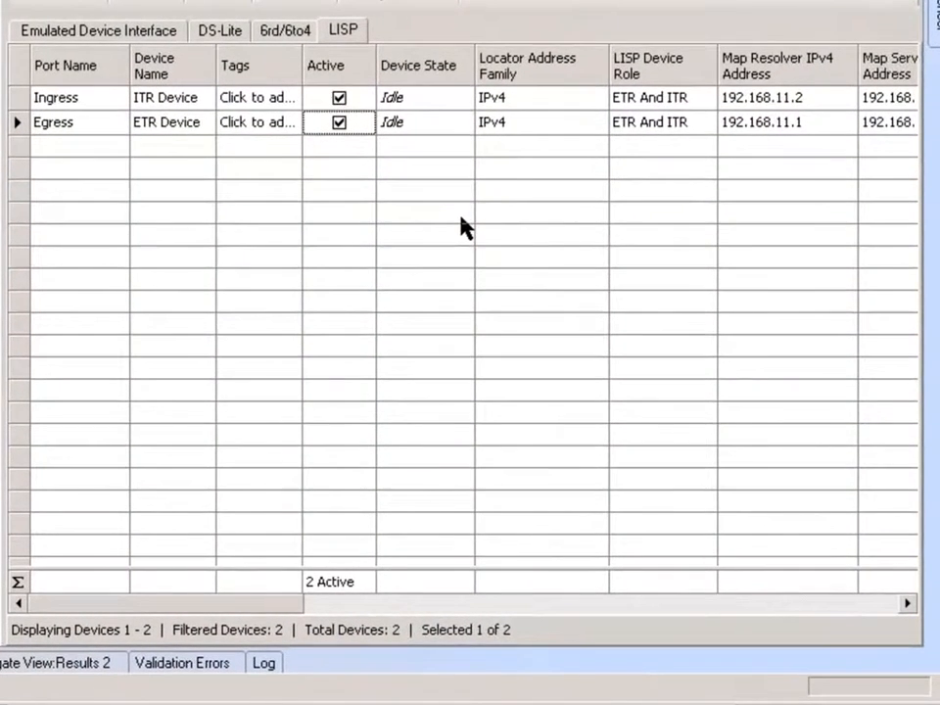
- Try to switch the ITR Device's LISP locator address family to IPv6
left_click(603, 98)
left_click(596, 97)
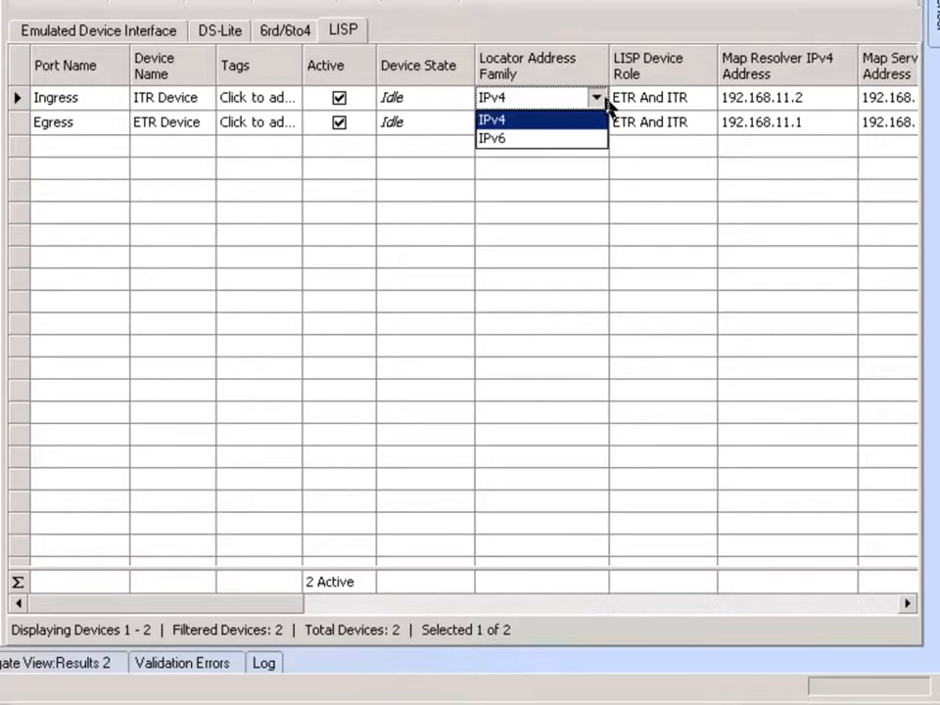
left_click(520, 140)
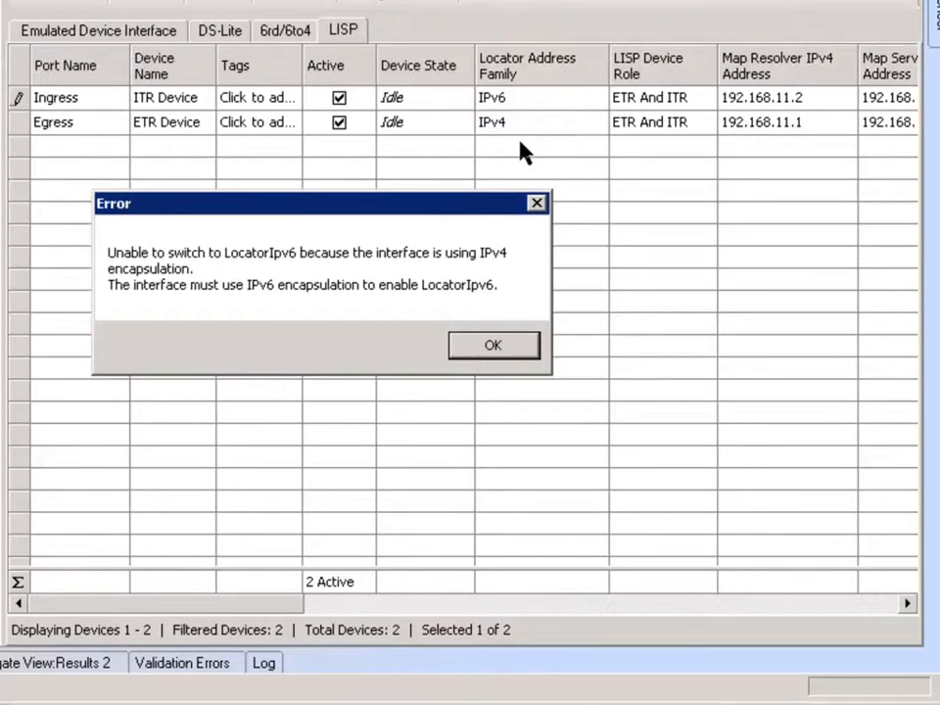
left_click(490, 355)
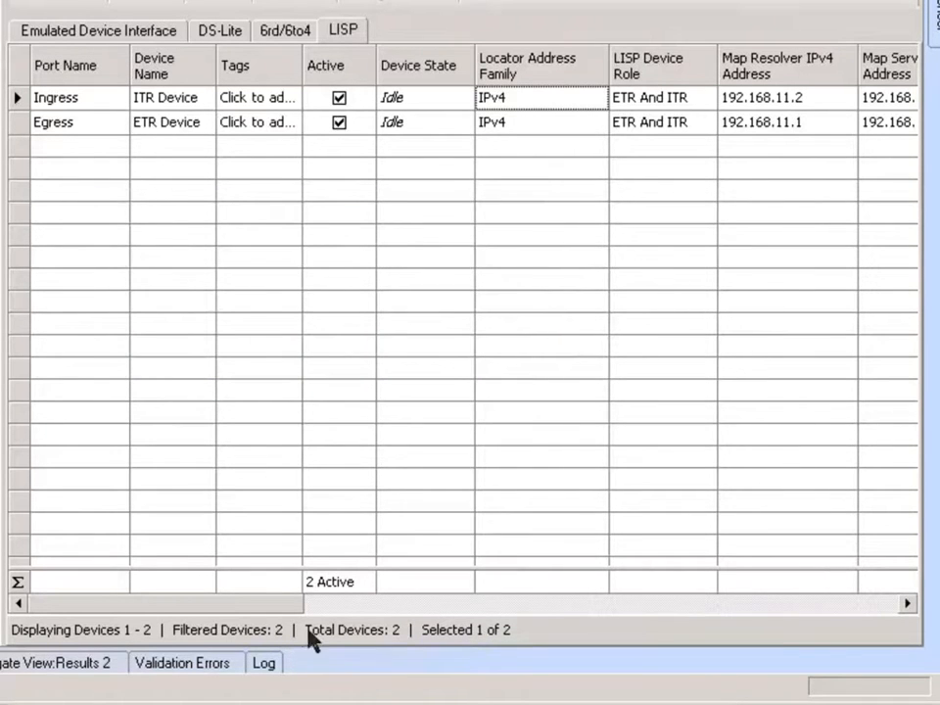
- Set the LISP device role to ITR for the ITR Device and to ETR for the ETR Device
left_click_drag(267, 608, 392, 619)
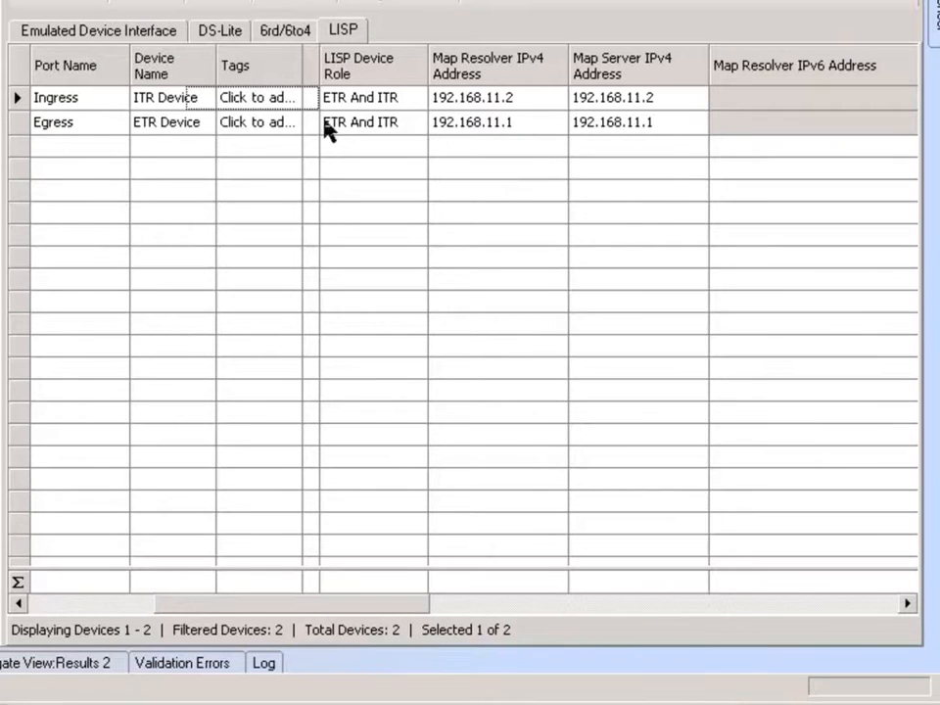
left_click(411, 103)
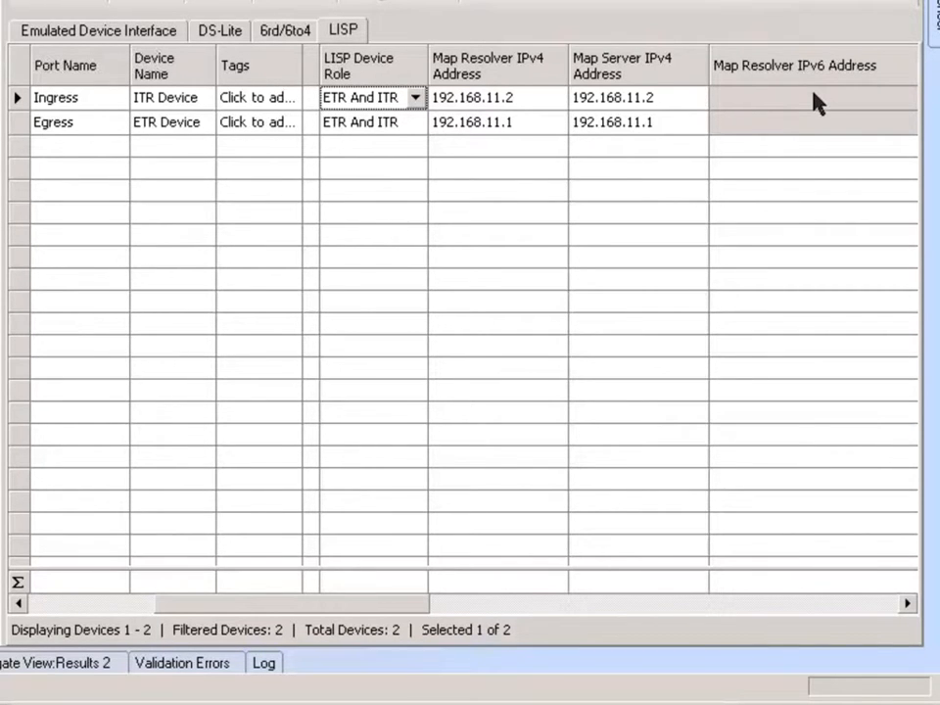
left_click(414, 98)
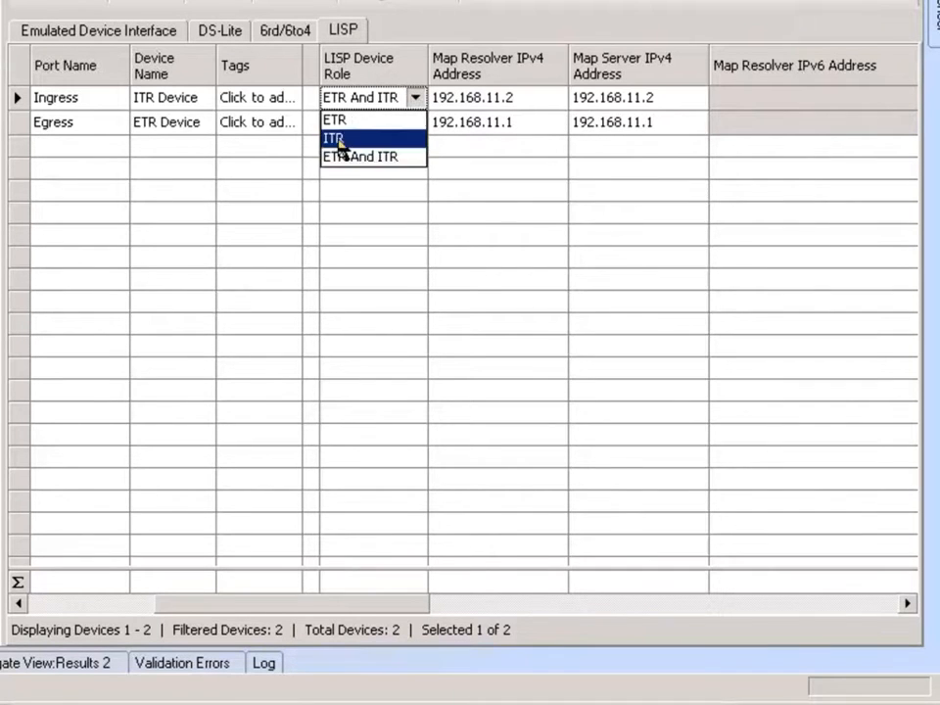
left_click(343, 139)
left_click(419, 123)
left_click(416, 124)
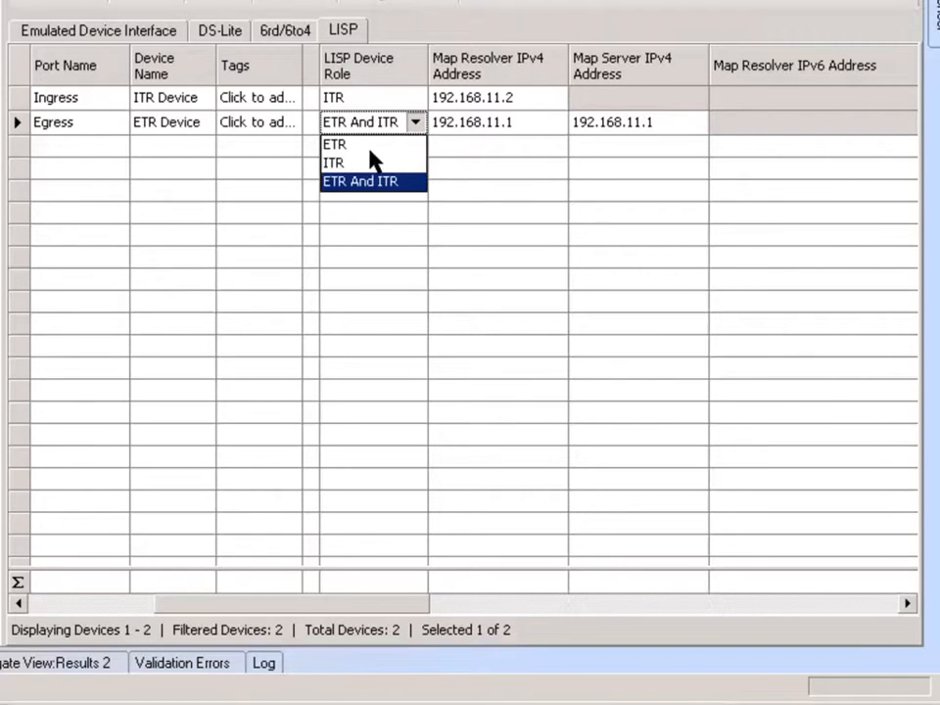
left_click(333, 144)
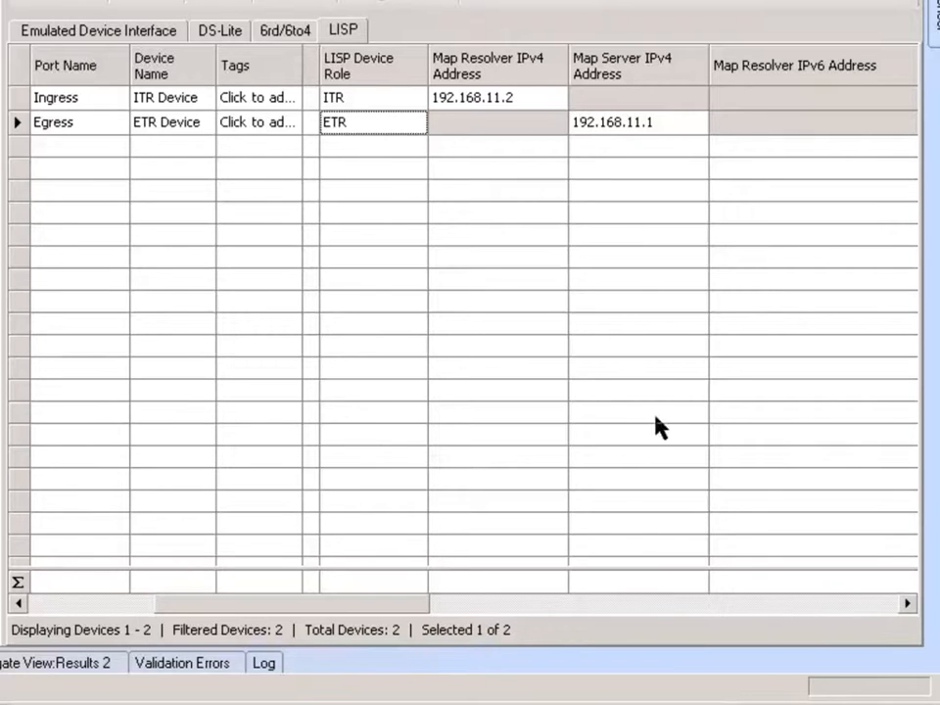
- Examine the remaining LISP settings of both devices, including mapping record, authentication key, map register timer and site counts
left_click(821, 614)
left_click_drag(638, 613, 803, 594)
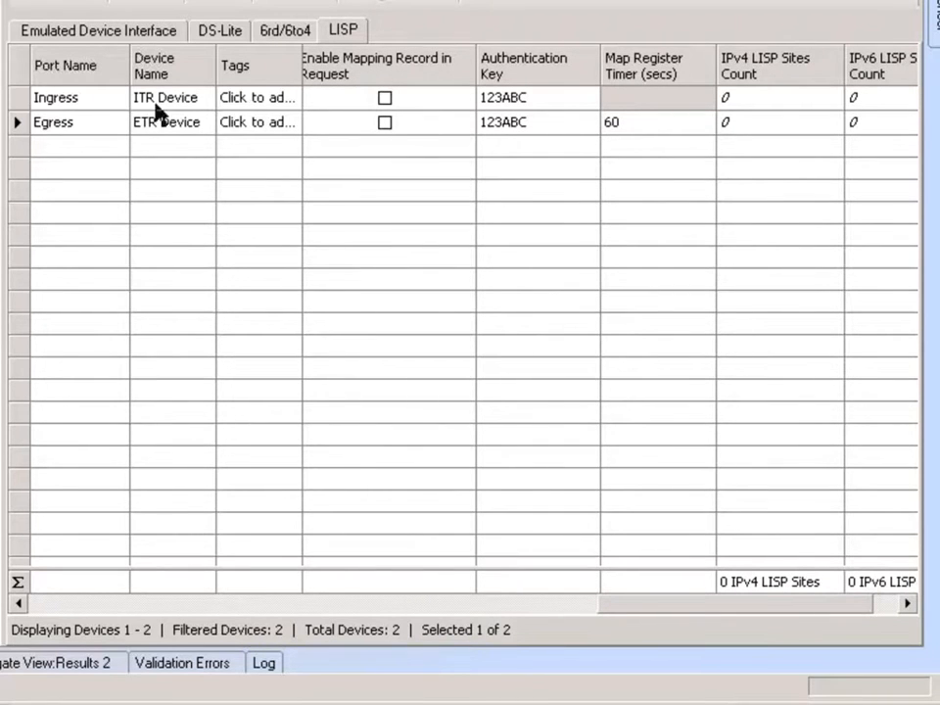
- Check the ETR Device's authentication key and map register timer, and the LISP site counts of both devices
left_click(544, 123)
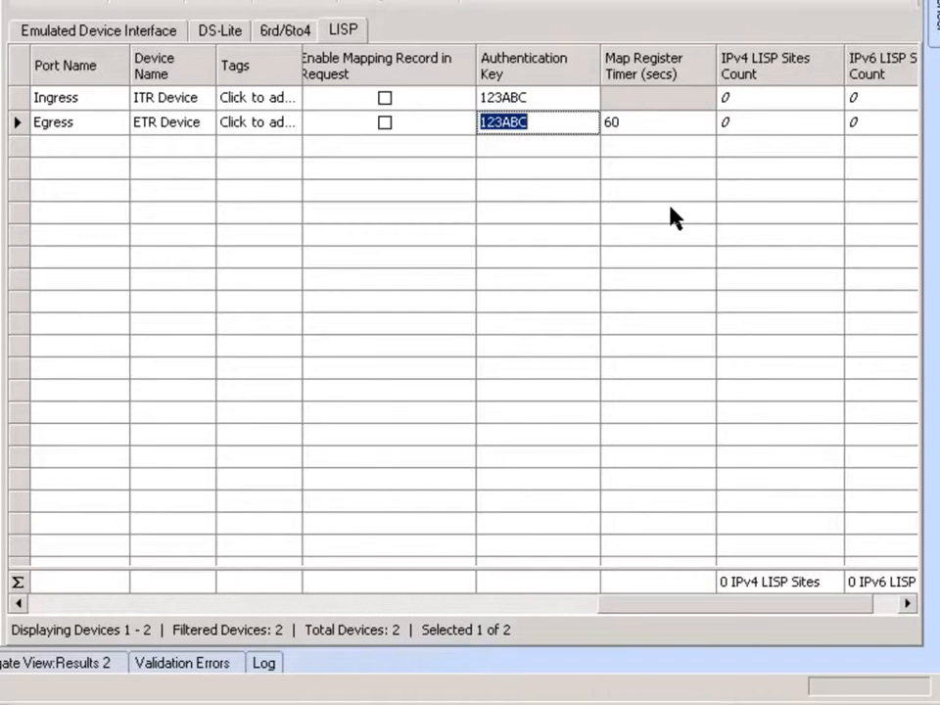
left_click(638, 128)
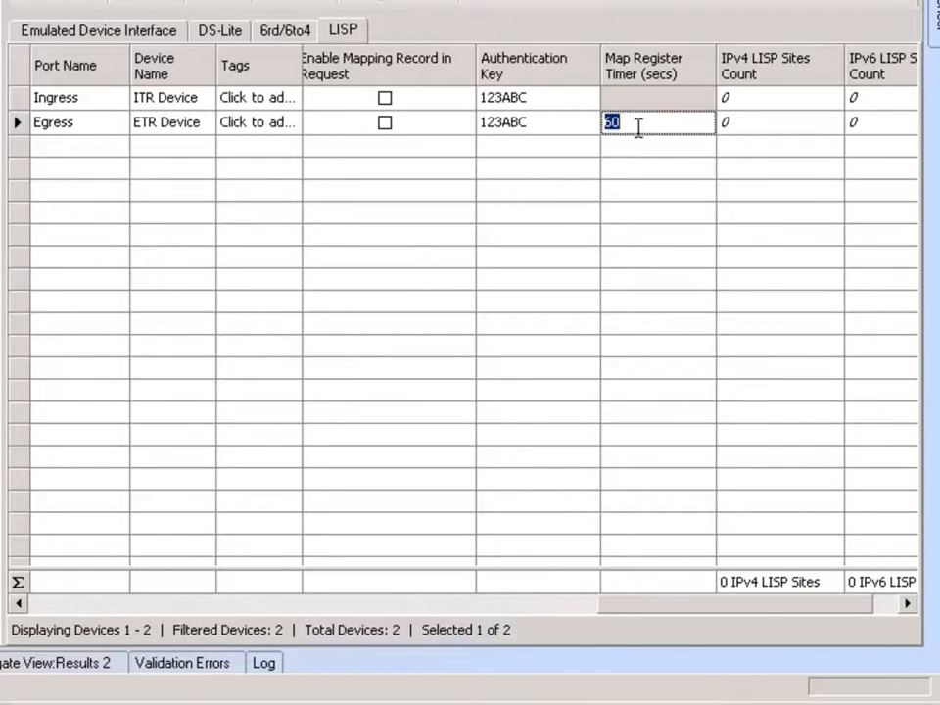
left_click(893, 606)
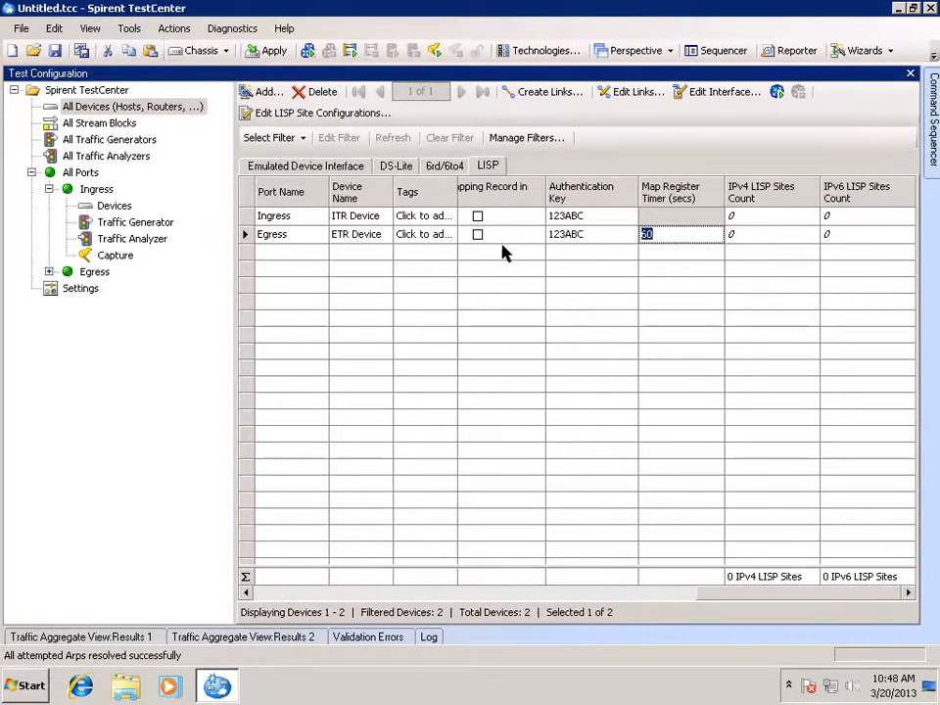
- Open the LISP site configurations for both the ITR Device and the ETR Device, and switch to the IPv6 sites
left_click(245, 196)
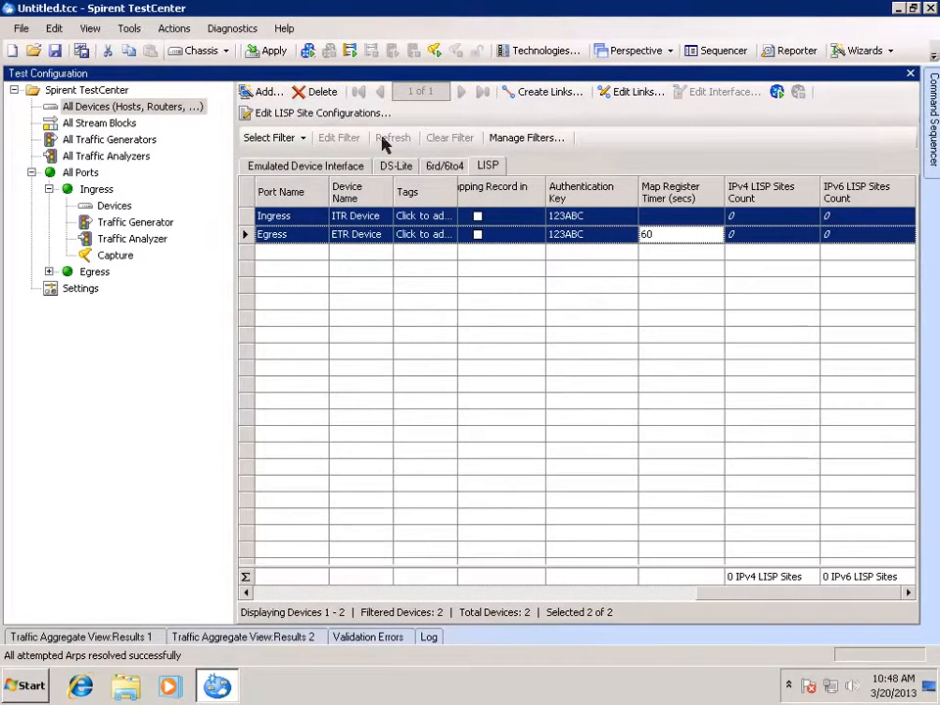
left_click(313, 113)
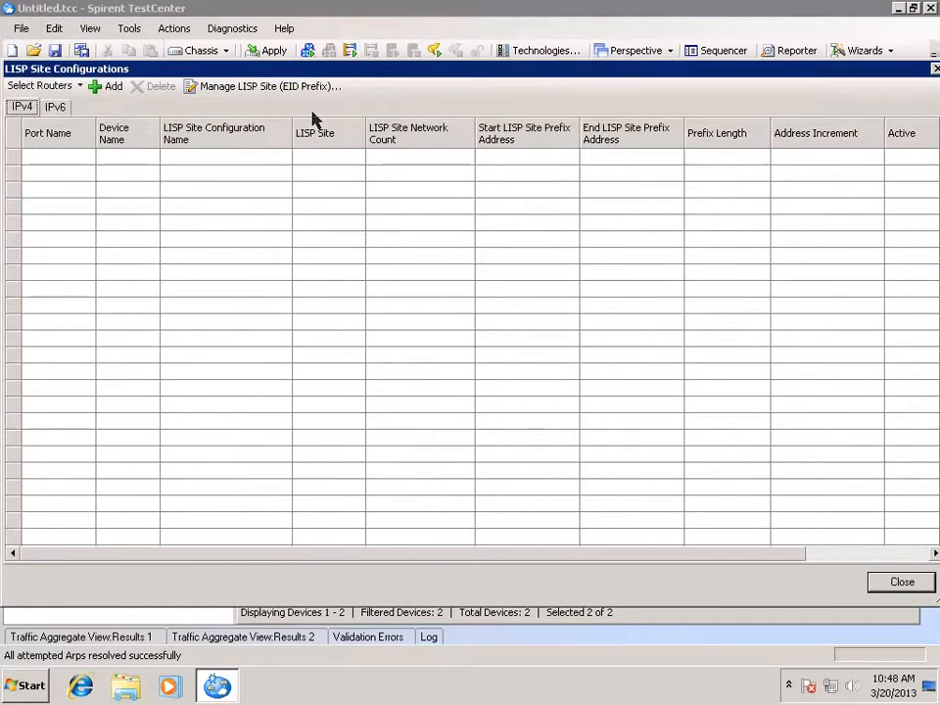
left_click(69, 87)
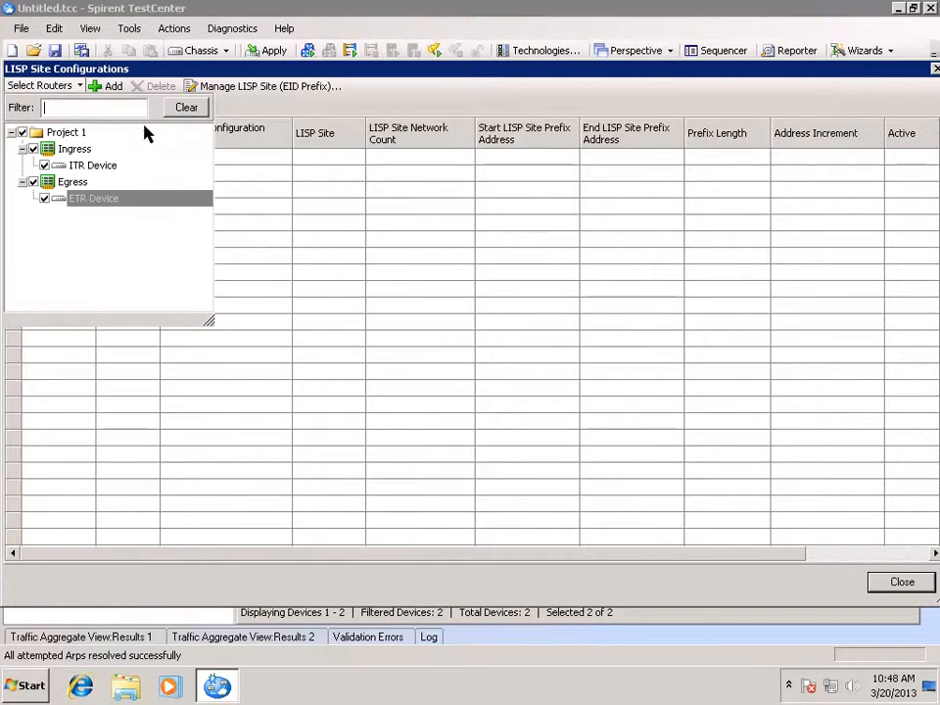
left_click(307, 213)
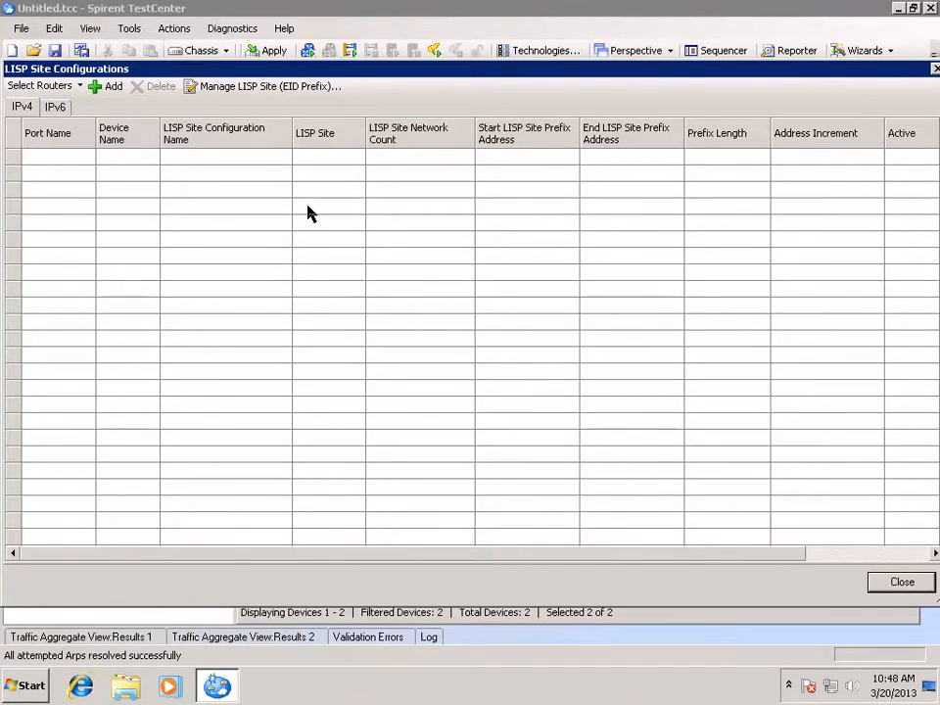
left_click(56, 109)
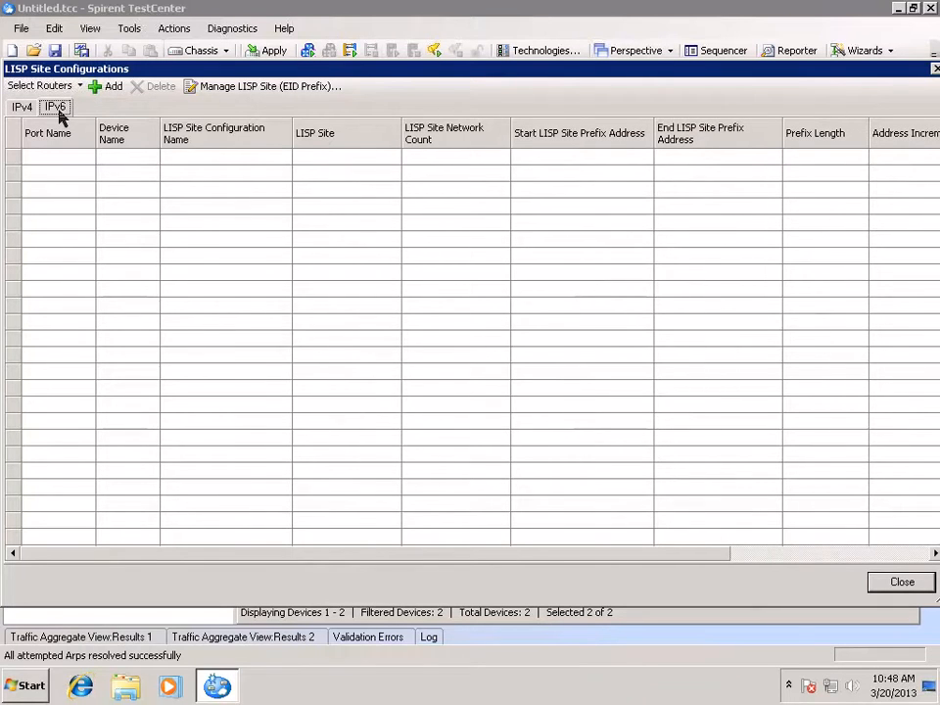
- Add new IPv6 LISP sites for both devices with start LISP site prefix address 2111::1
left_click(111, 88)
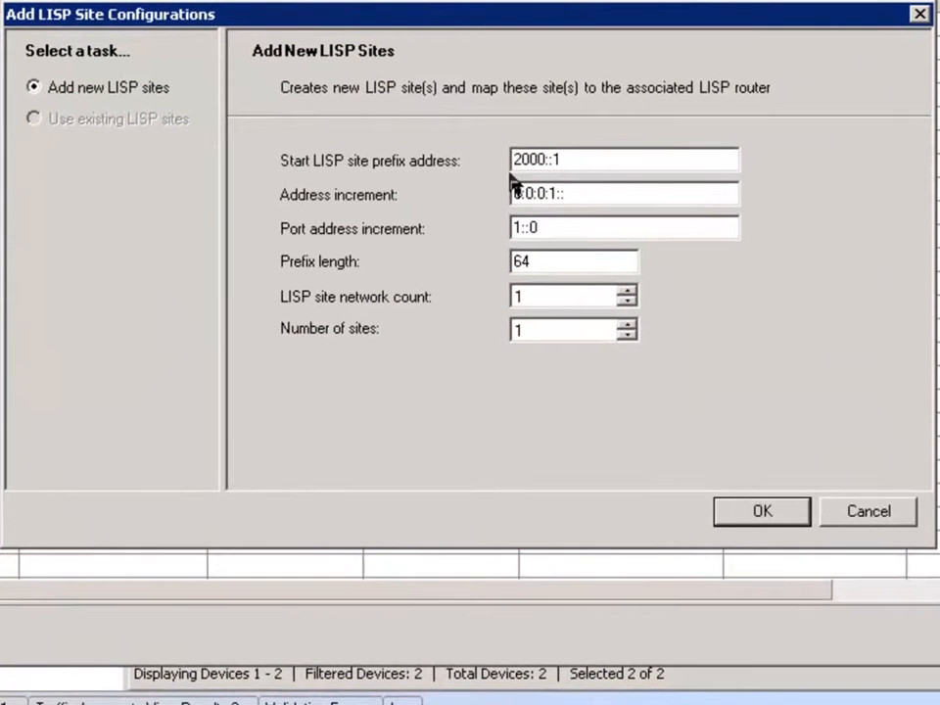
left_click(539, 159)
key("BackSpace")
key("BackSpace")
key("BackSpace")
type("111")
left_click(589, 161)
left_click(517, 227)
left_click(544, 298)
left_click_drag(544, 298, 465, 290)
left_click(777, 517)
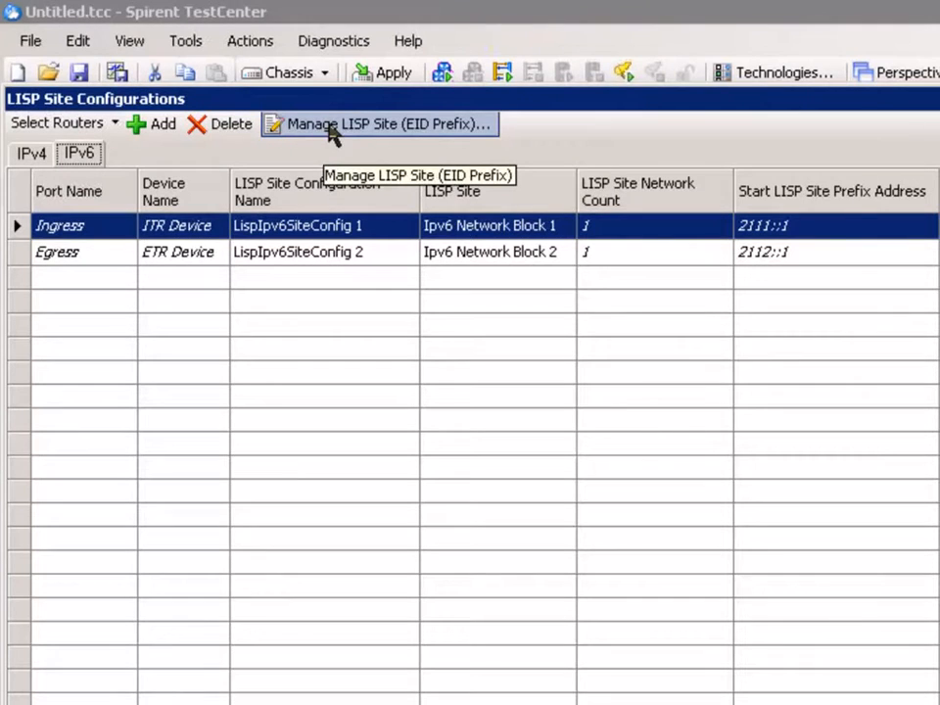
- Inspect the IPv6 LISP sites in the EID Prefix Manager, including prefix, time to live, negative mapping action and static locator settings
left_click(467, 235)
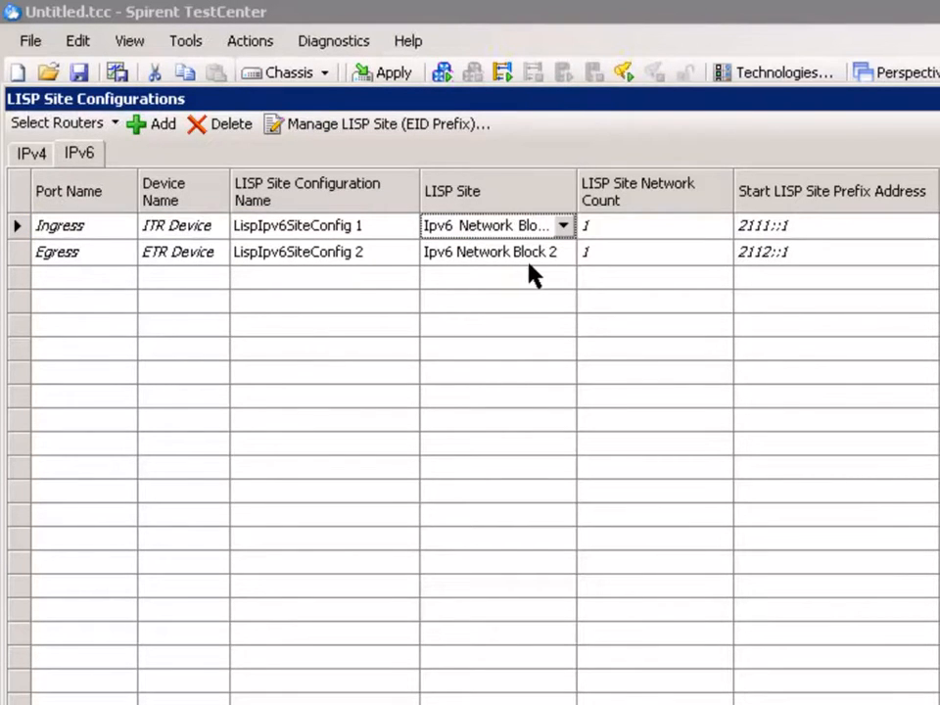
left_click(342, 125)
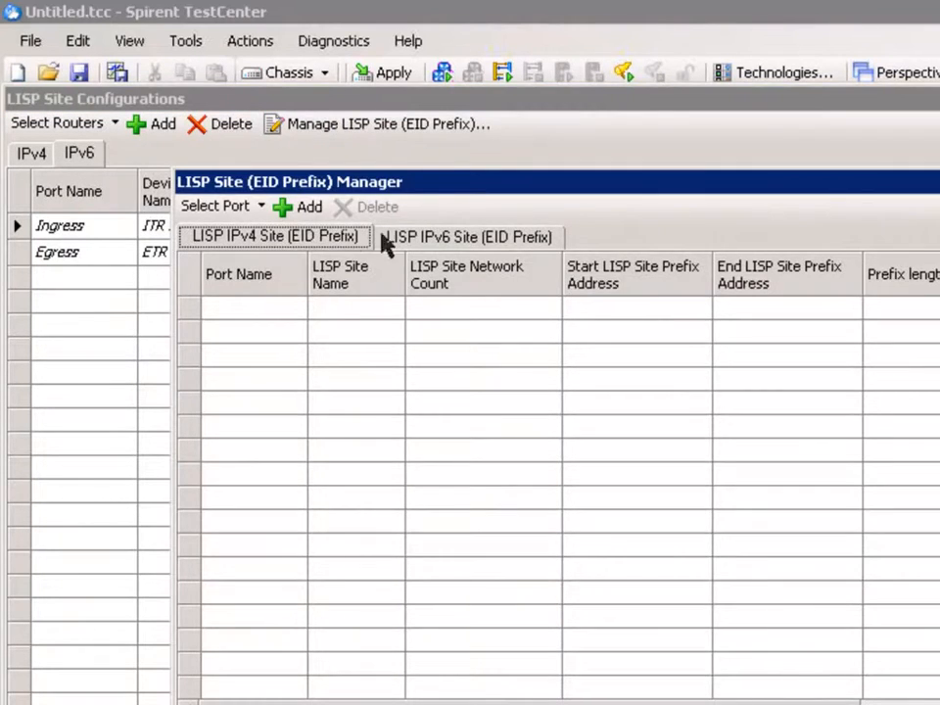
left_click(429, 244)
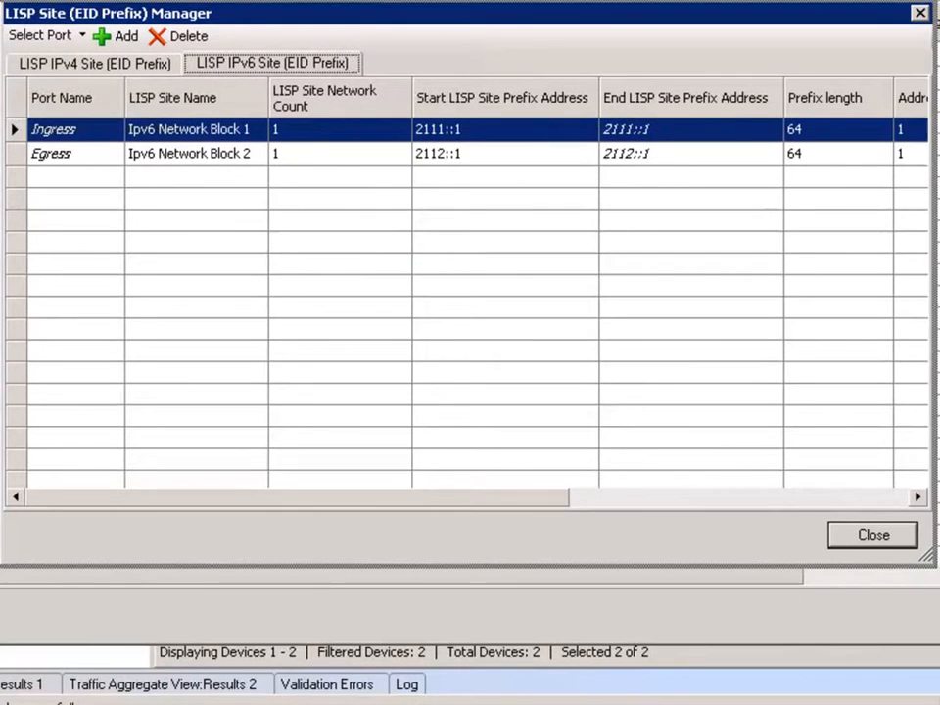
left_click_drag(3, 217, 0, 216)
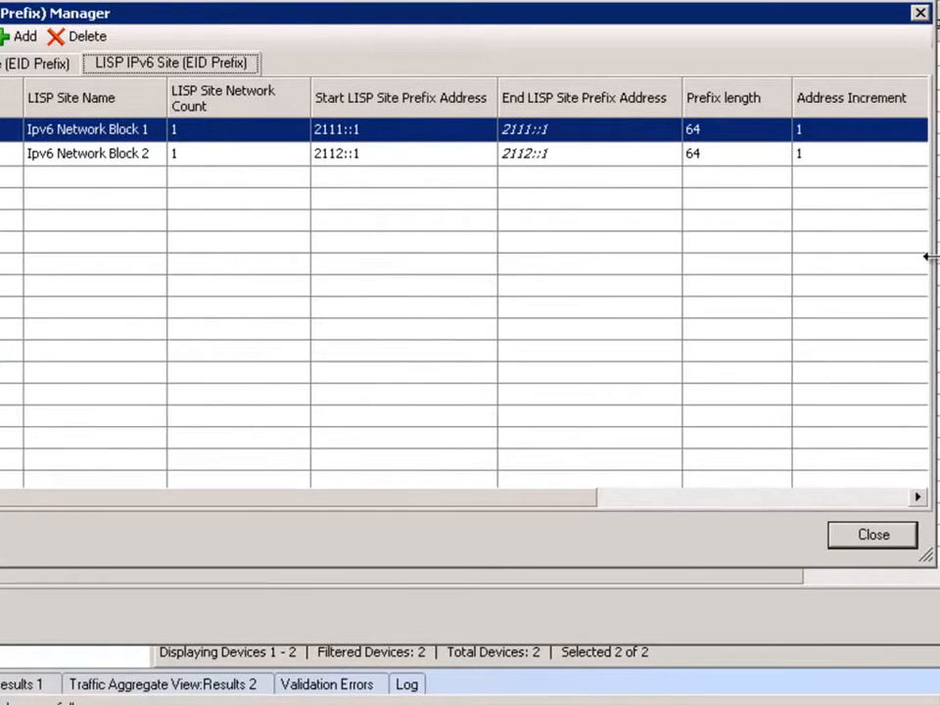
double_click(565, 16)
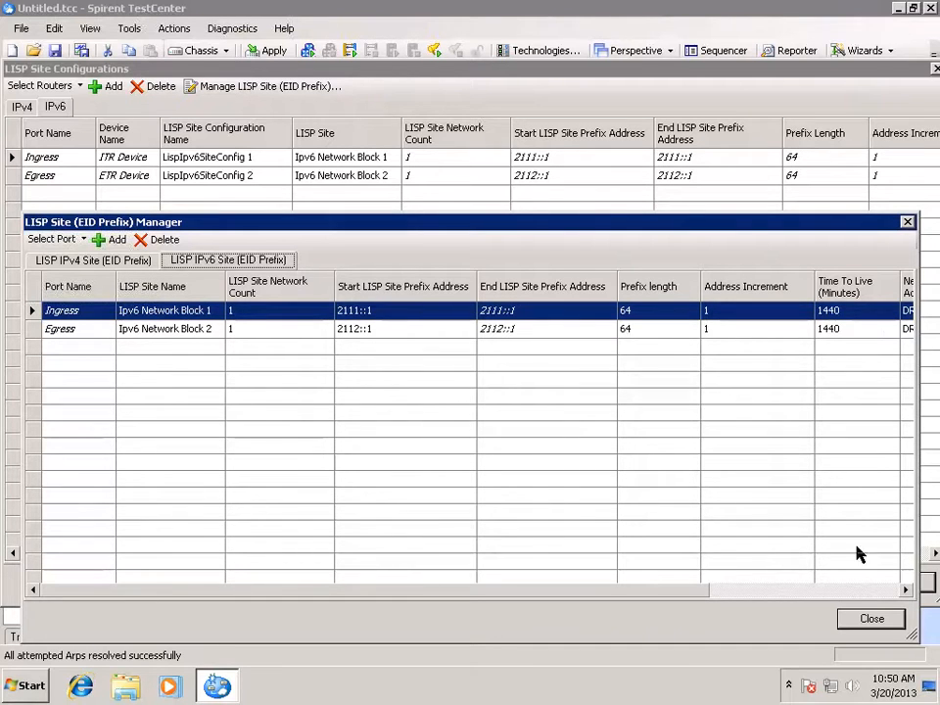
left_click(856, 591)
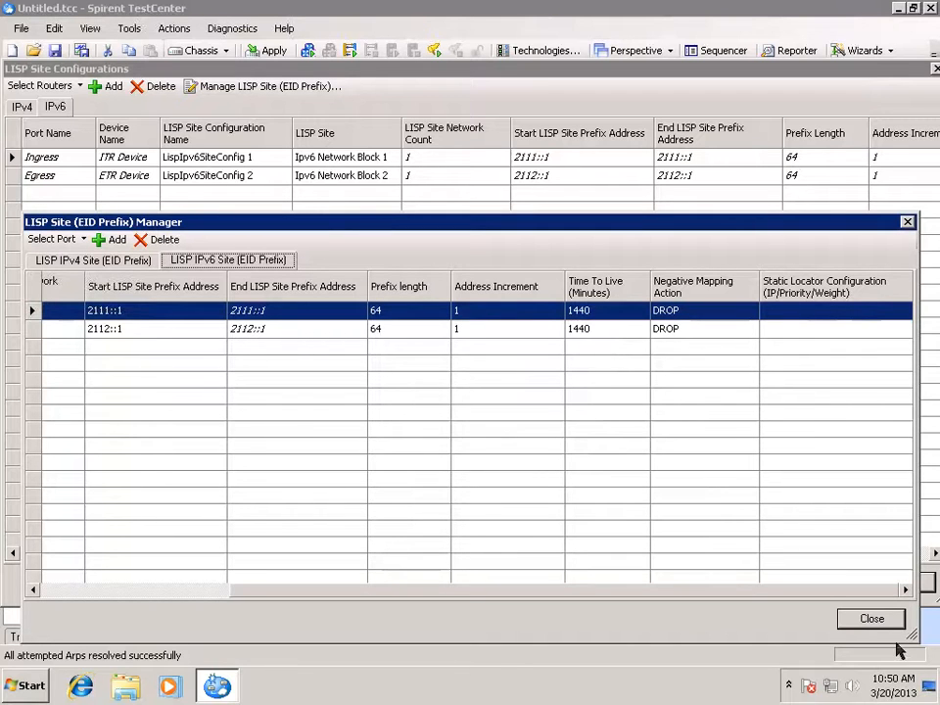
left_click(872, 620)
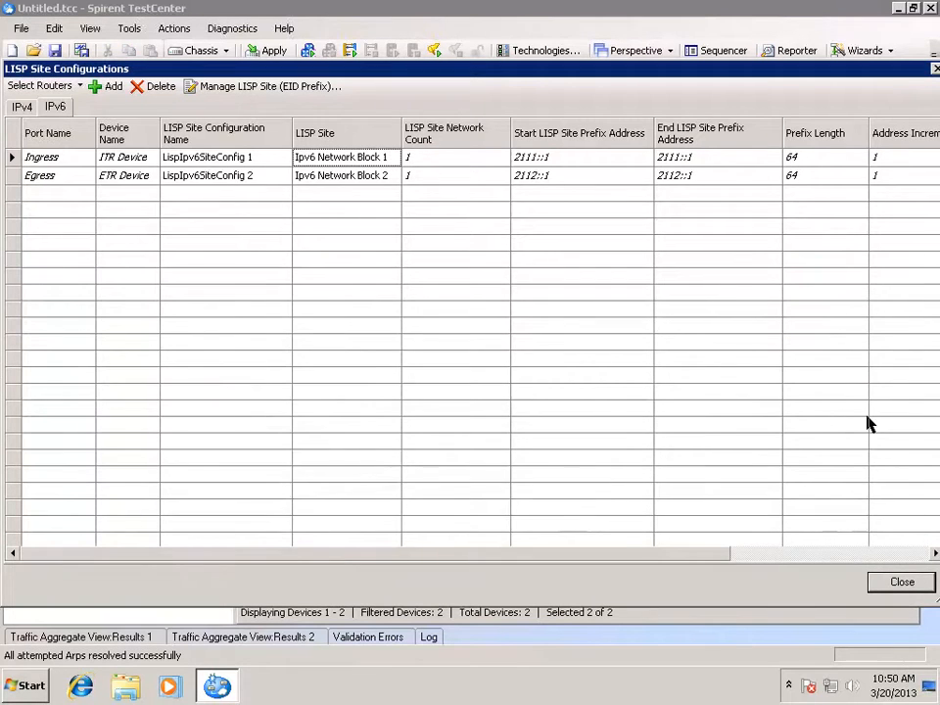
- Review the active, priority and weight settings of the IPv6 site configurations, and return to the devices' LISP settings
left_click(908, 554)
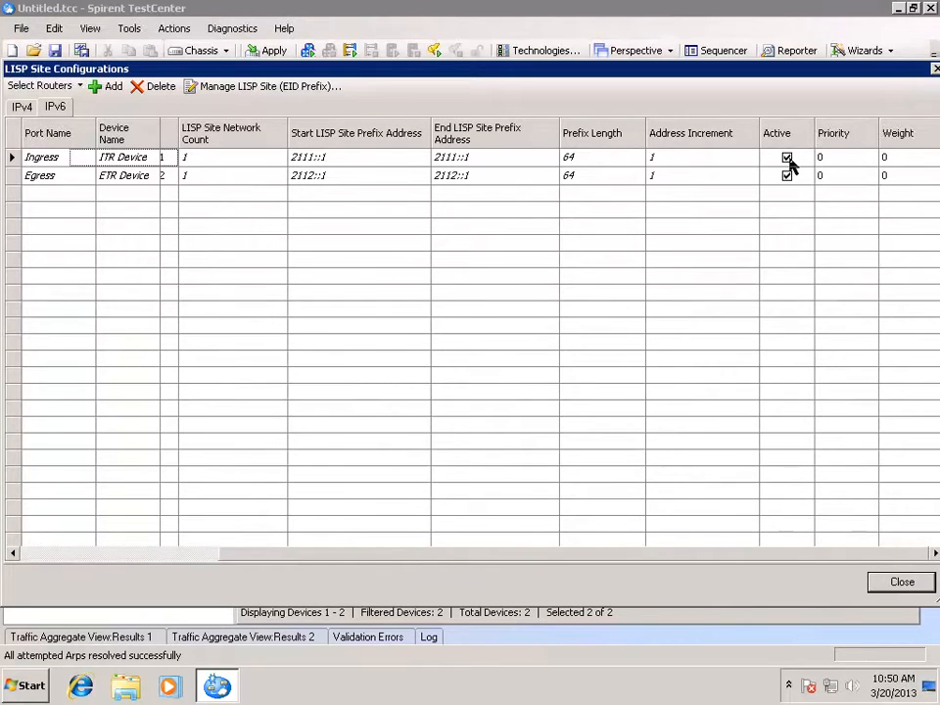
left_click(62, 559)
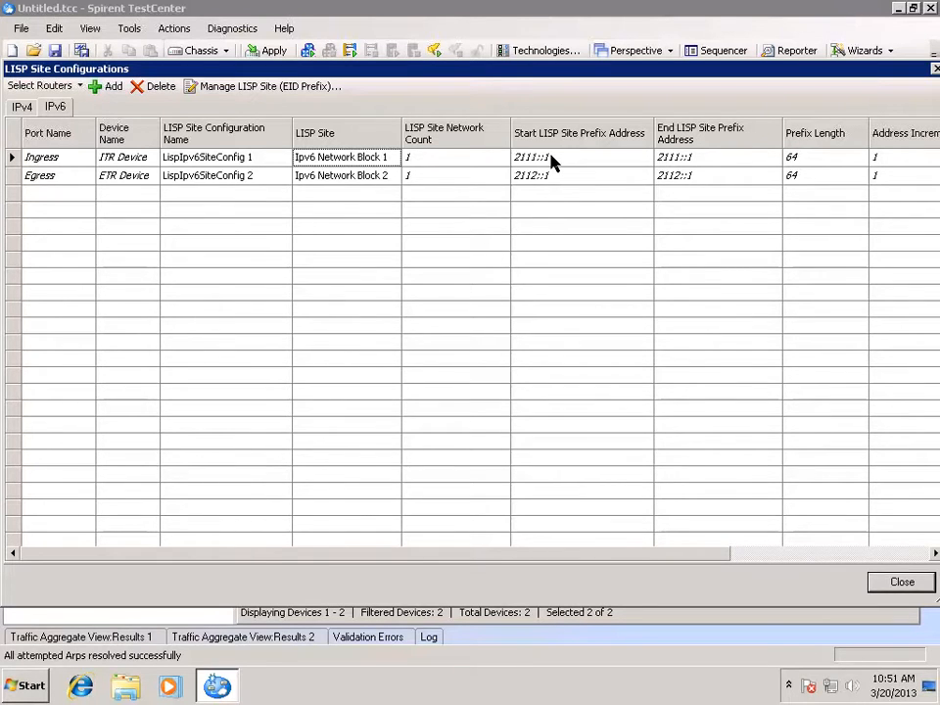
left_click(896, 583)
left_click(875, 593)
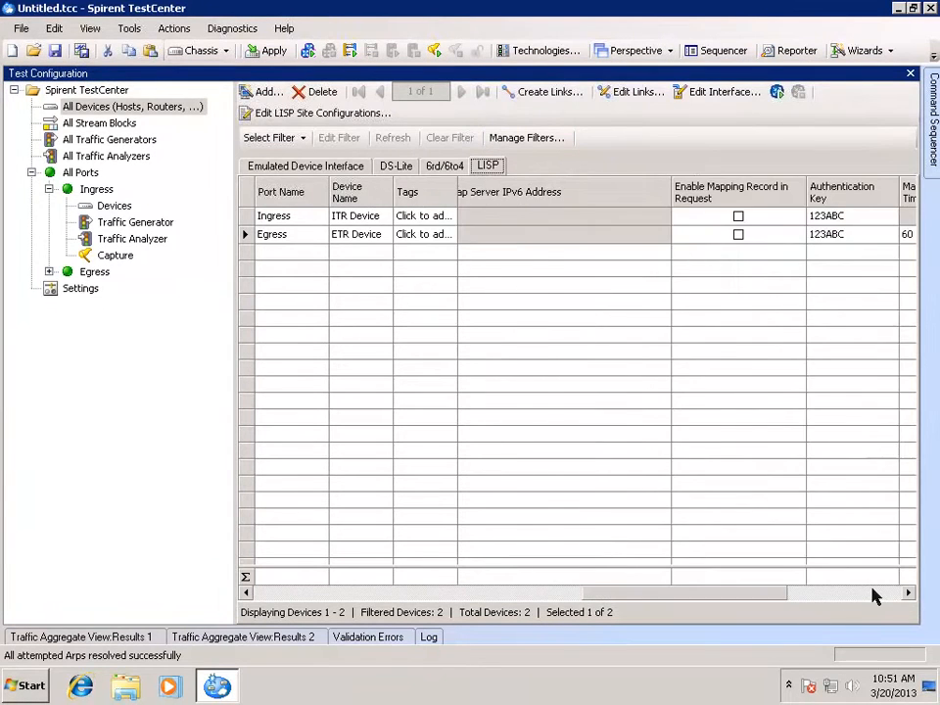
left_click(875, 594)
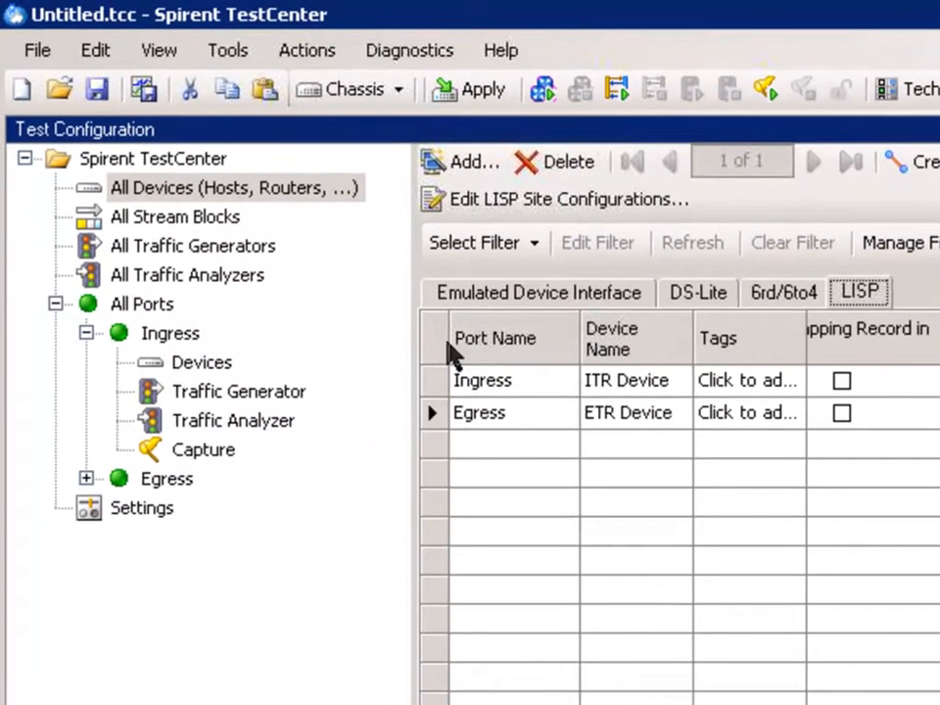
- Start the Traffic Wizard for the stream blocks with the Ingress and Egress ports, and filter the endpoints by IPv6 encapsulation
left_click(163, 219)
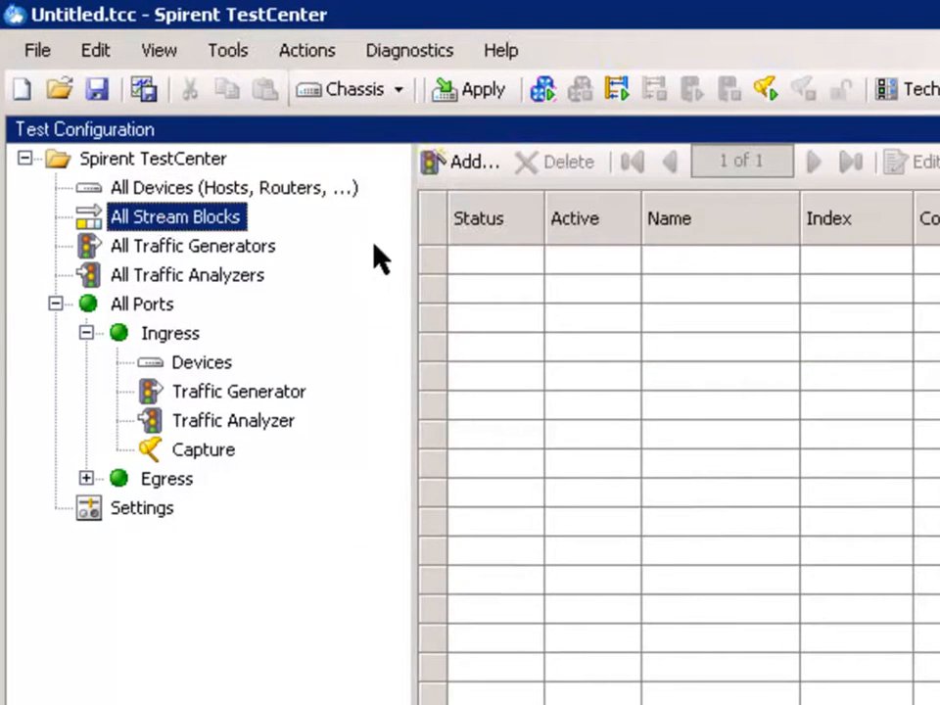
left_click(476, 168)
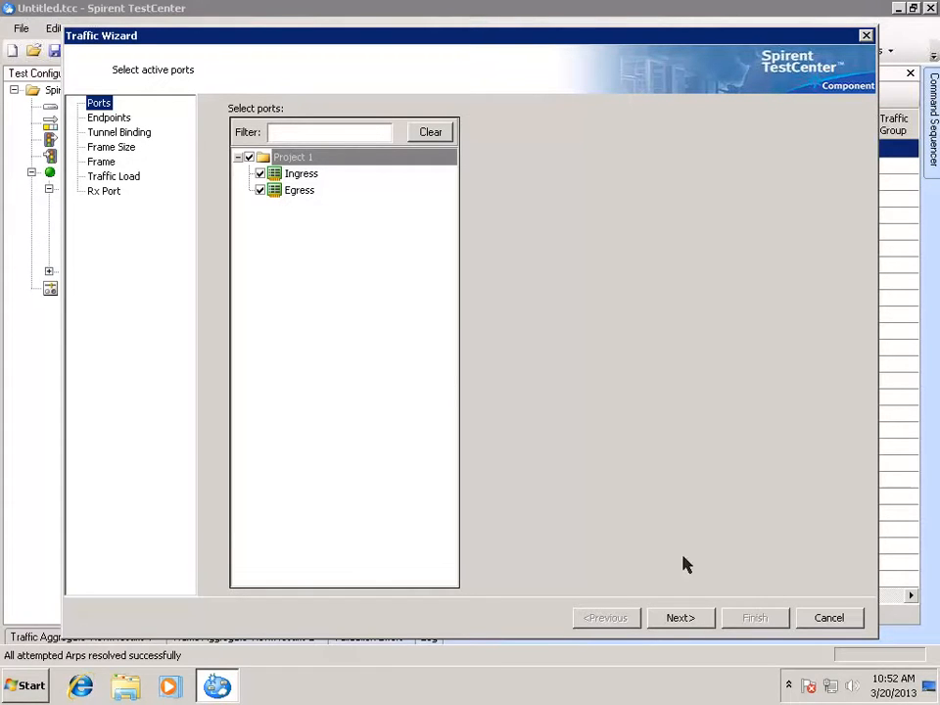
left_click(683, 618)
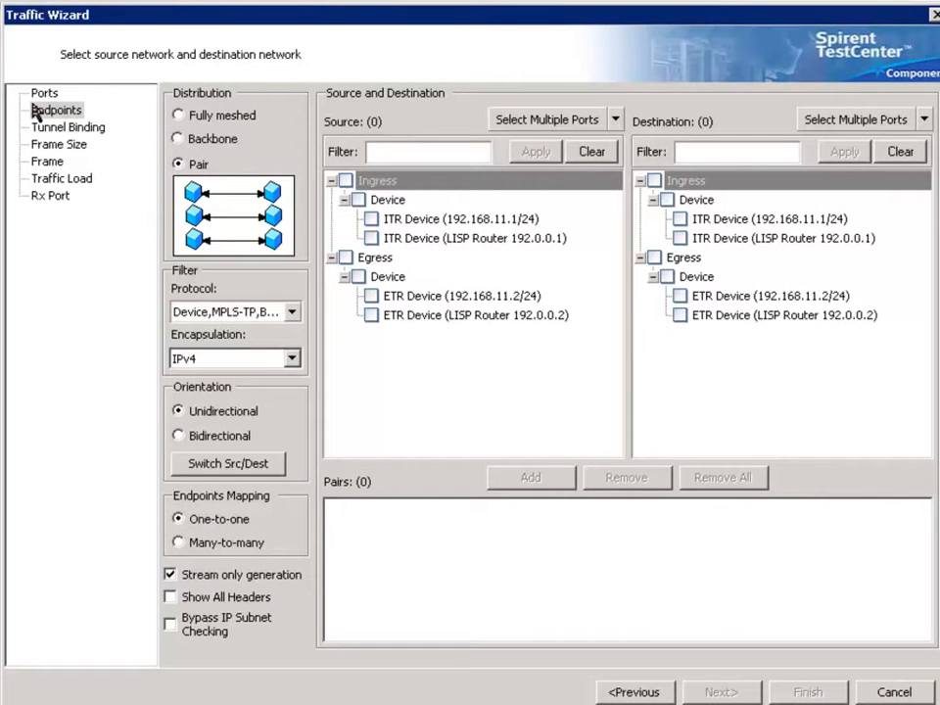
left_click(292, 360)
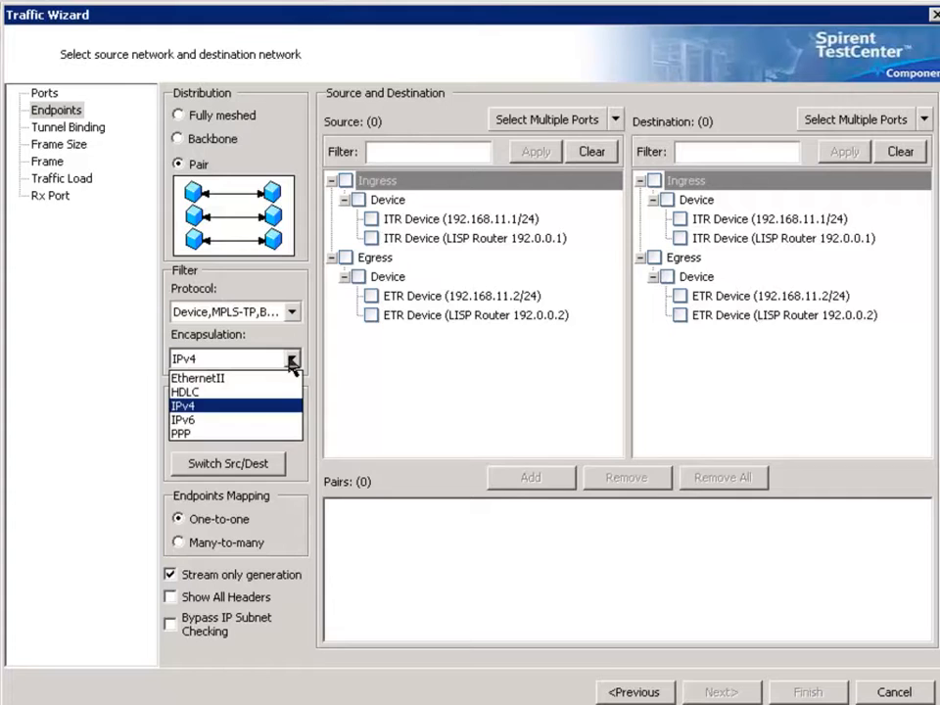
left_click(225, 418)
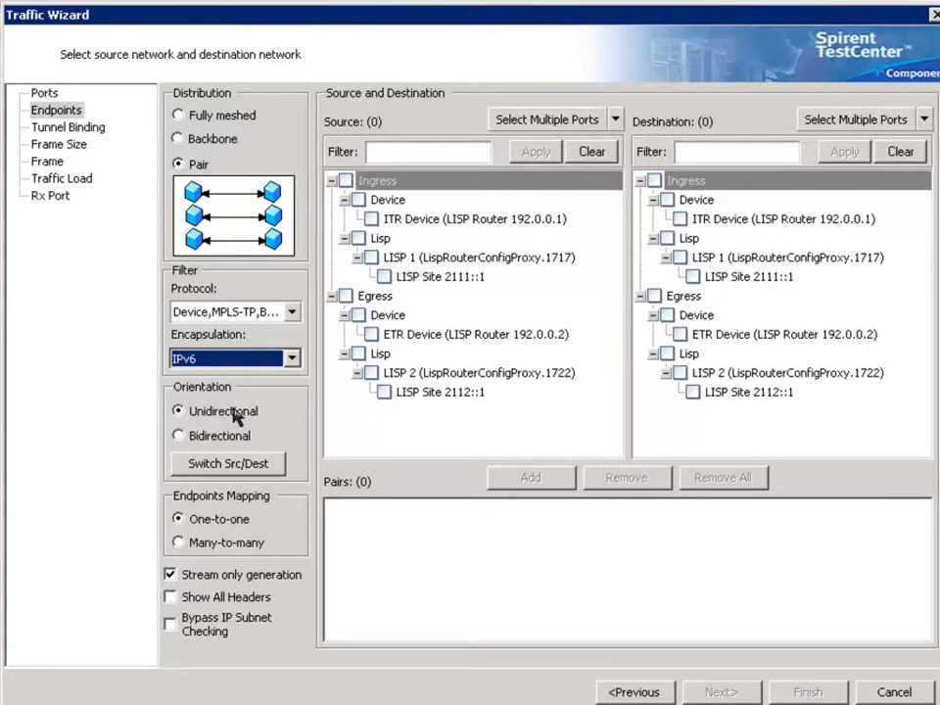
- Add a unidirectional endpoint pair from LISP Site 2111::1 on Ingress to LISP Site 2112::1 on Egress
left_click(384, 277)
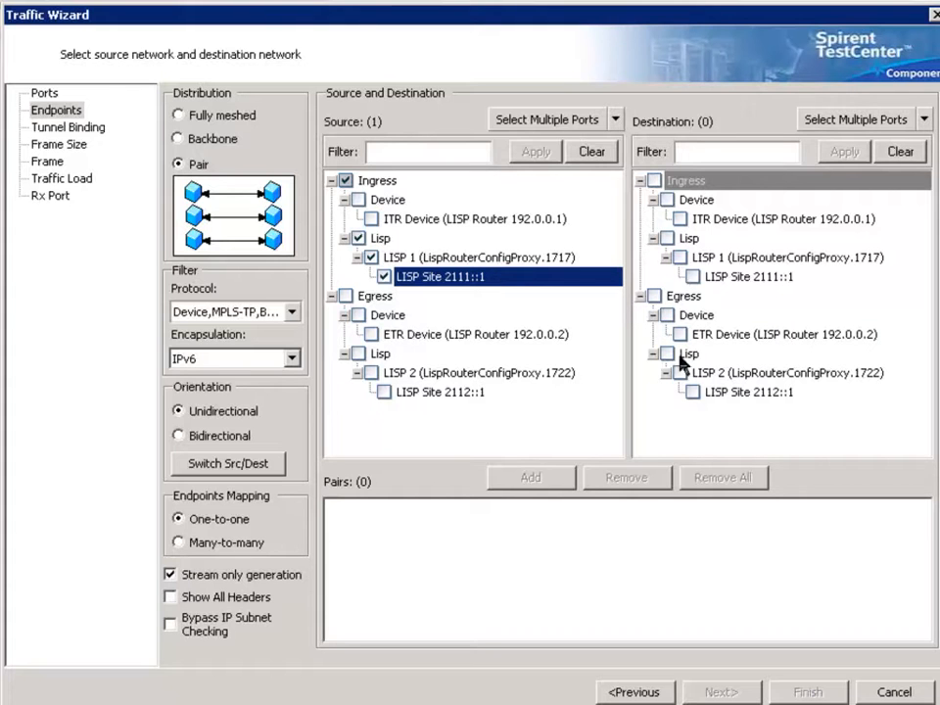
left_click(674, 302)
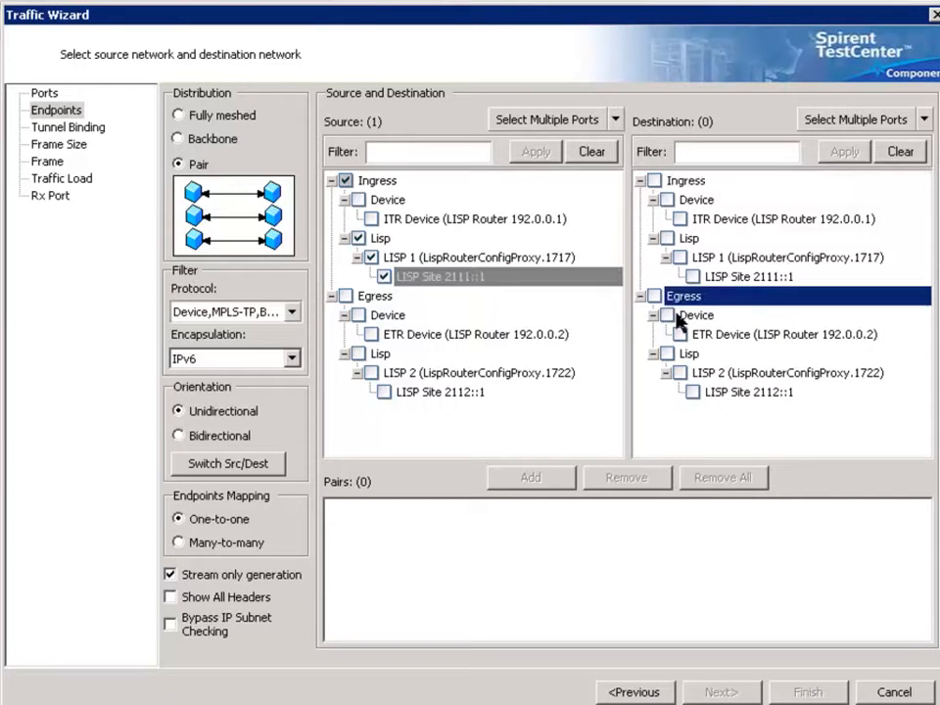
left_click(692, 391)
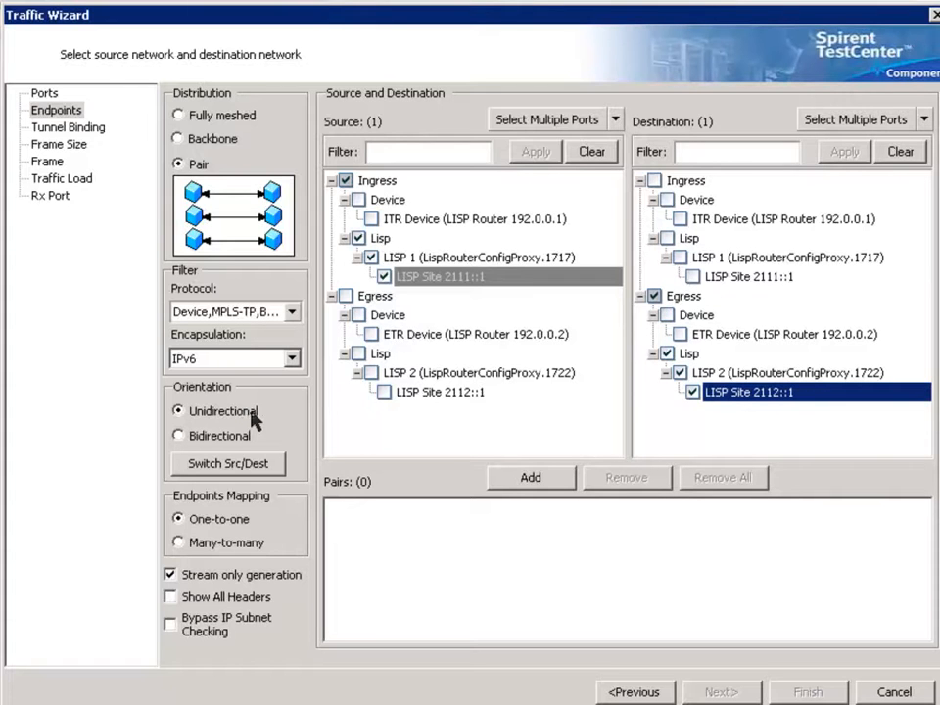
left_click(555, 486)
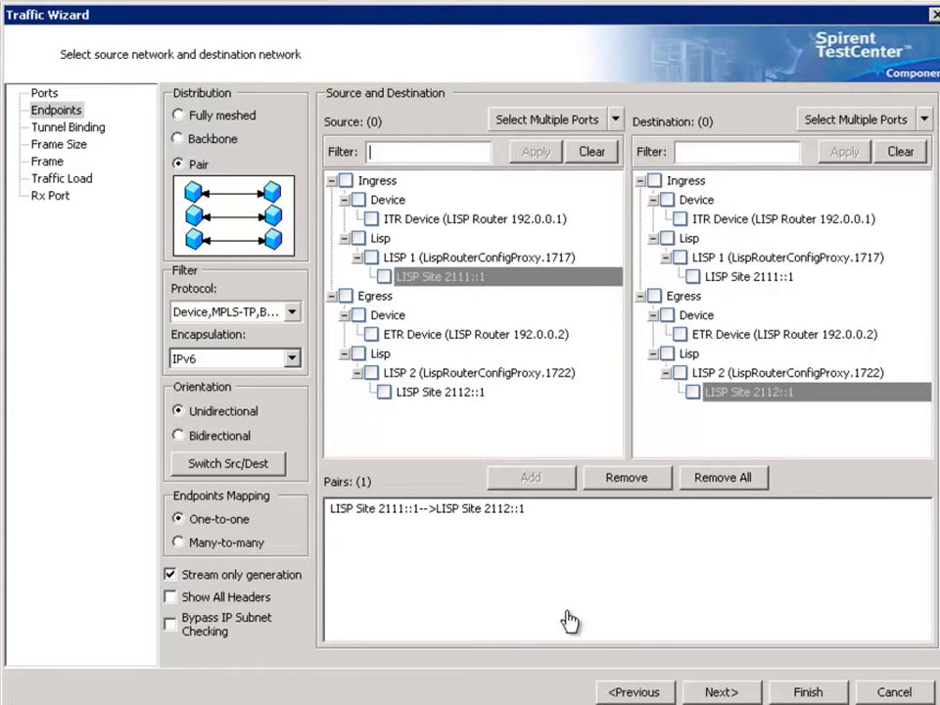
- Keep the ITR Device LISP router as the tunnel binding's bottom label, and continue to the frame size settings
left_click(717, 692)
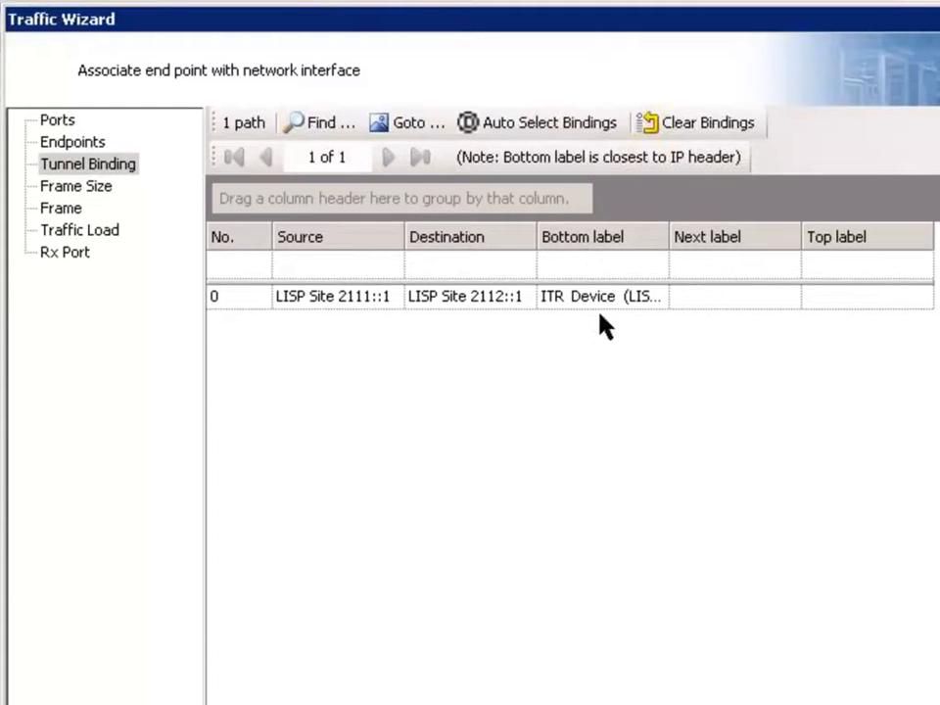
left_click_drag(669, 240, 791, 240)
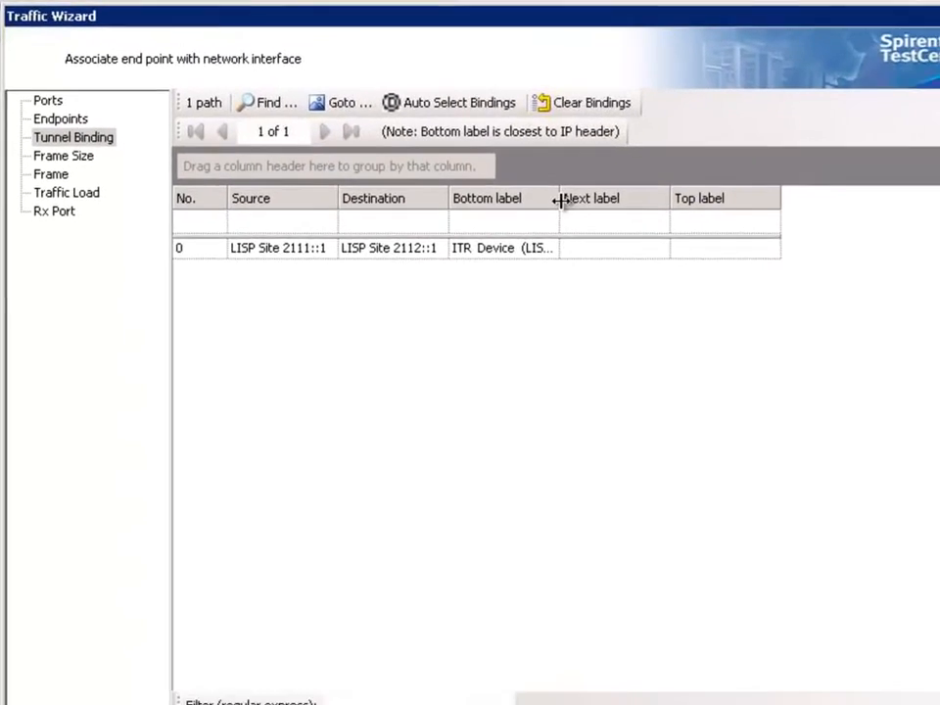
left_click_drag(659, 199, 732, 199)
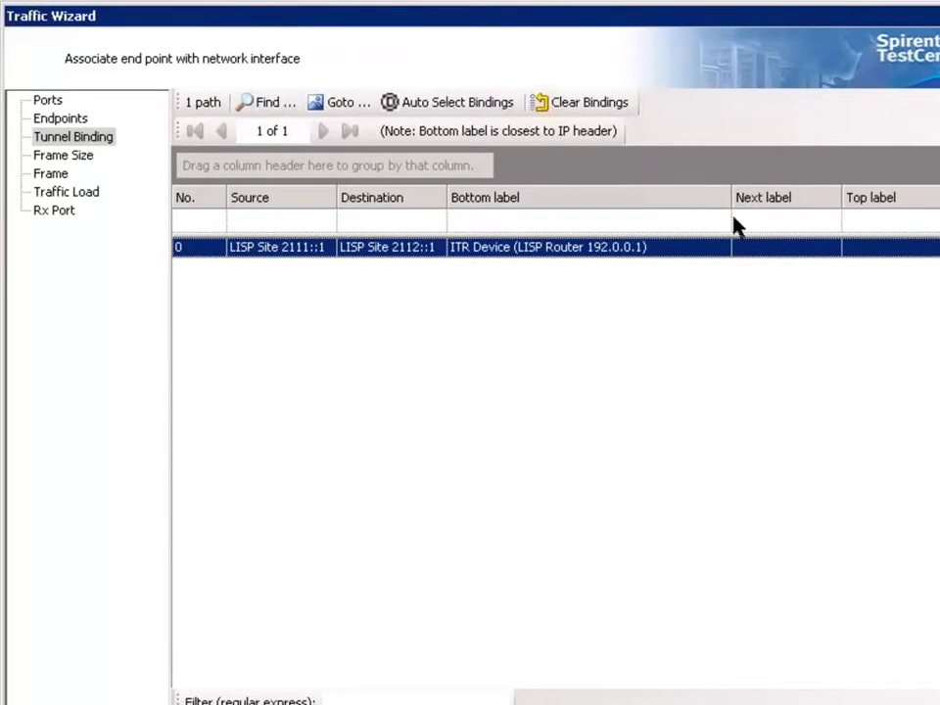
left_click(568, 250)
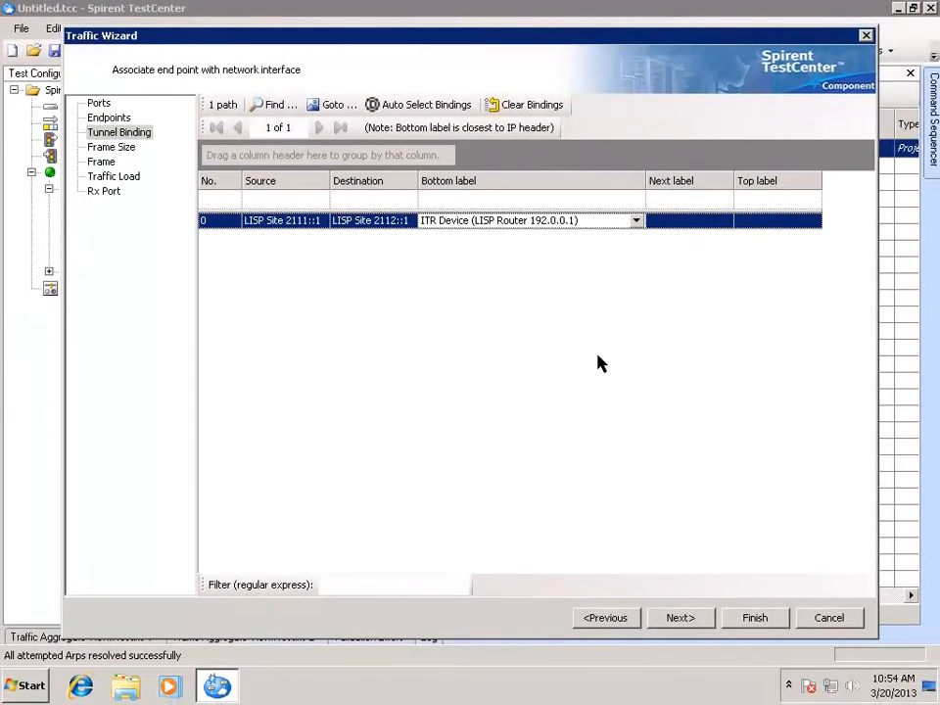
left_click(676, 618)
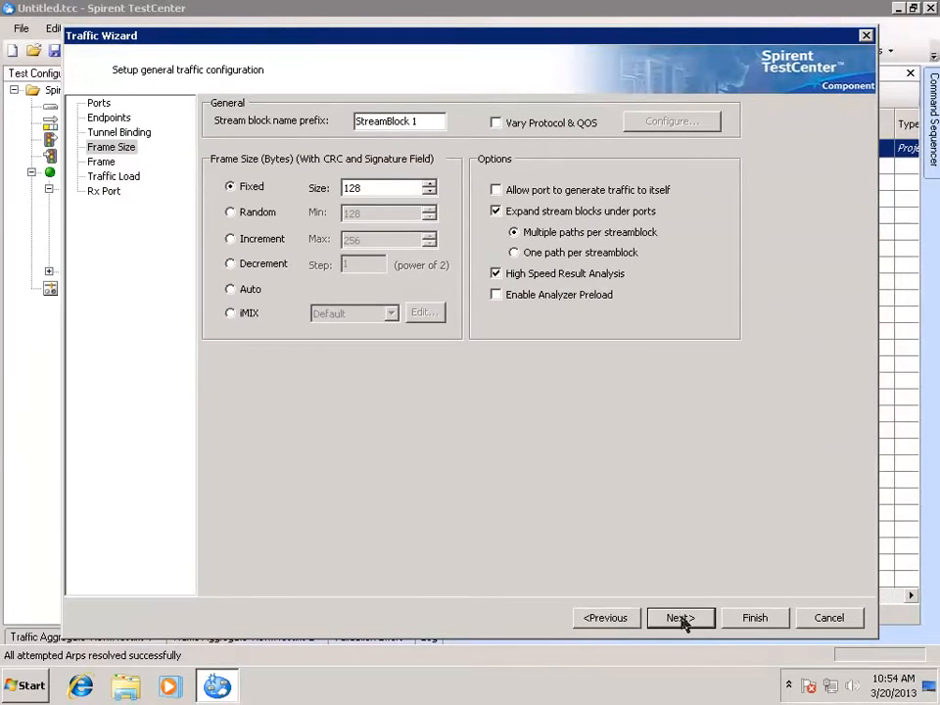
- Keep the fixed 128-byte frame size, inspect the IPv6 header fields, keep the 10 percent port-based load and finish the Traffic Wizard
left_click(681, 619)
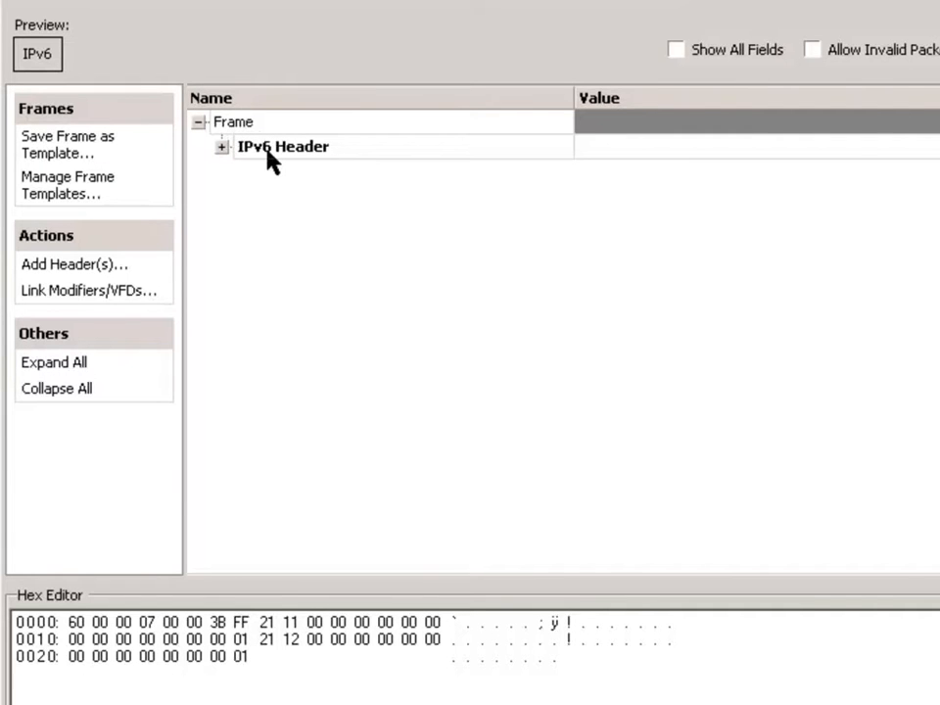
left_click(223, 148)
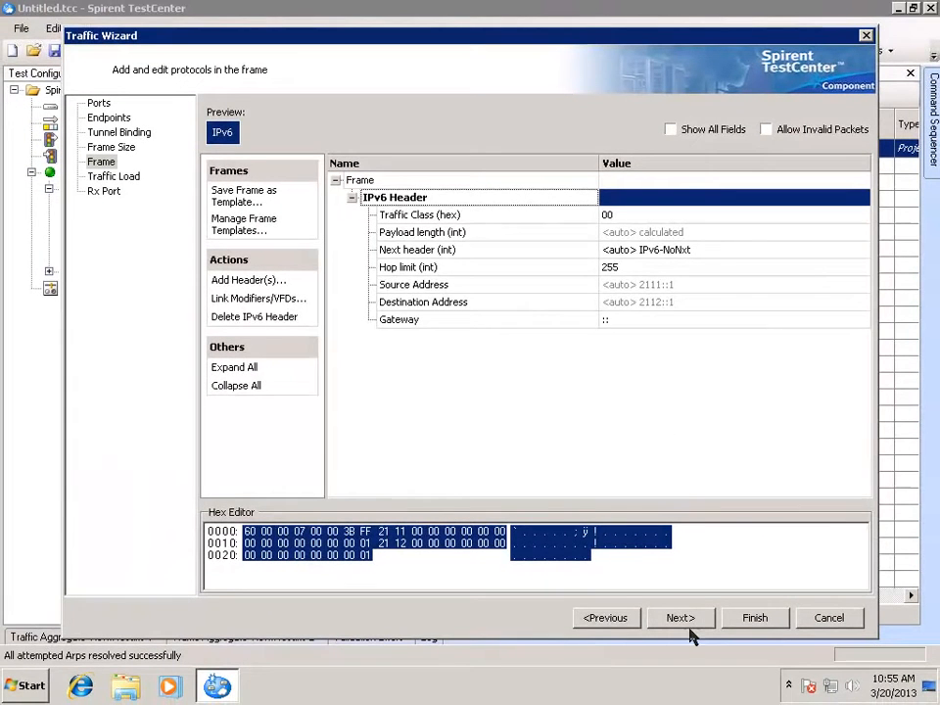
left_click(683, 618)
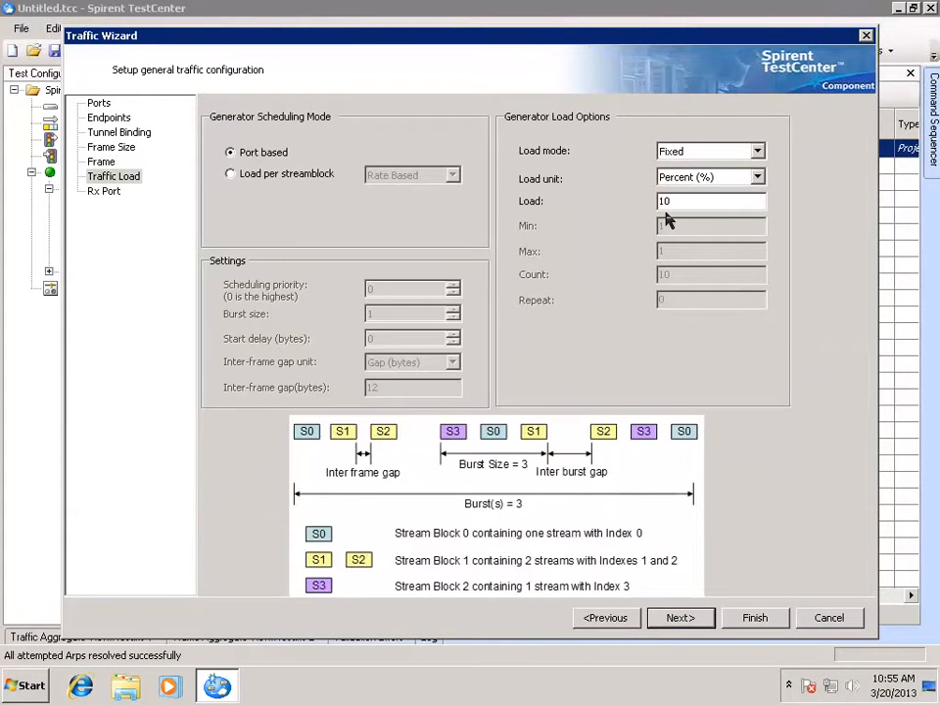
left_click(739, 619)
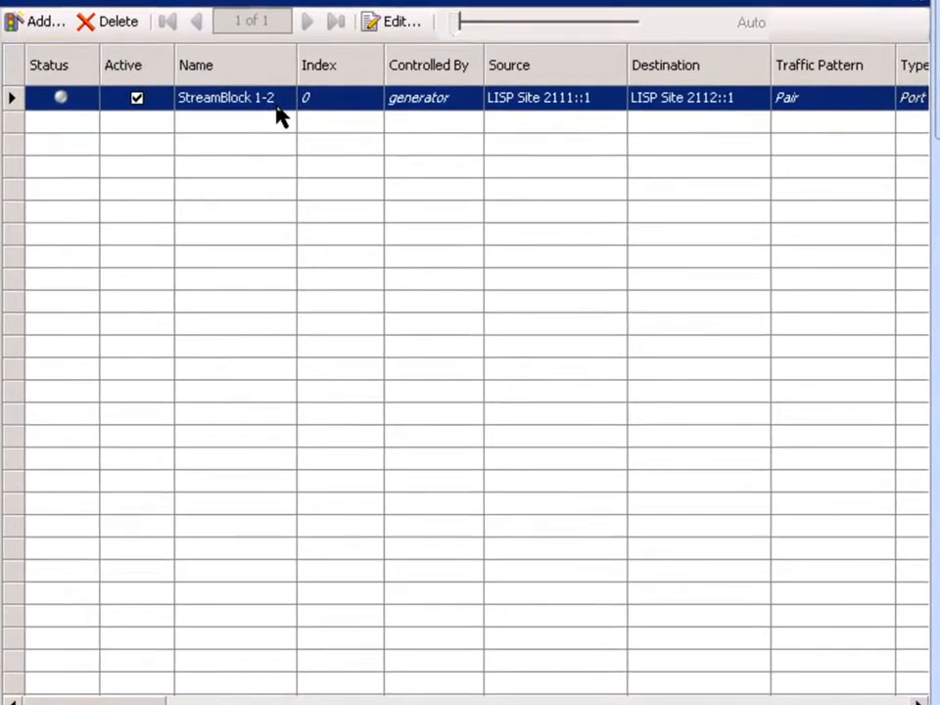
- Rename the stream block as StreamBlock 1, apply the configuration to the hardware and check the stream block's status
left_click(281, 98)
left_click(281, 98)
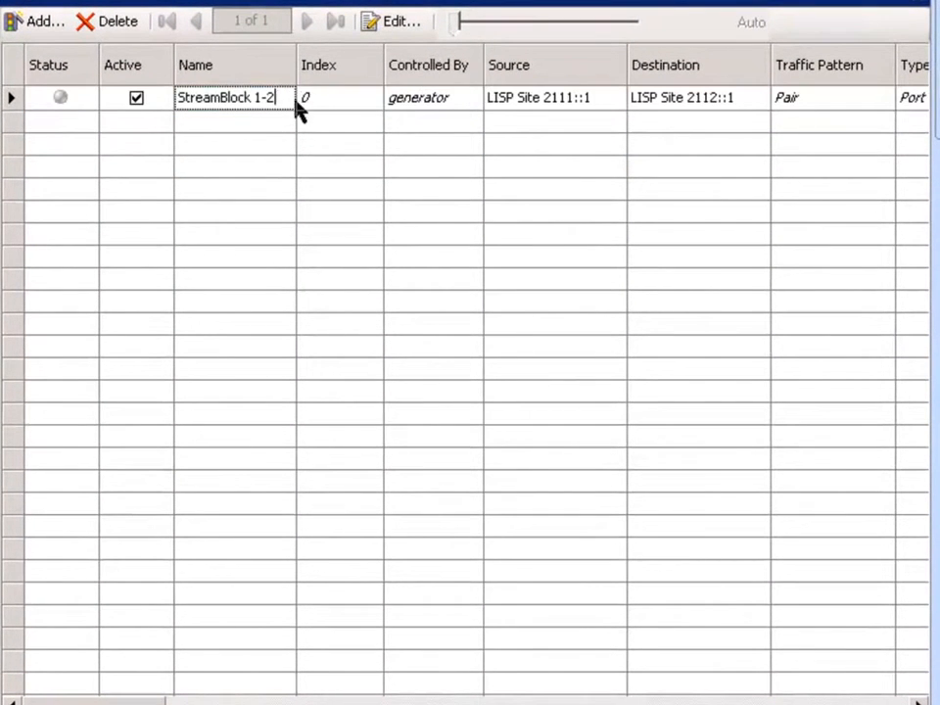
key("BackSpace")
key("BackSpace")
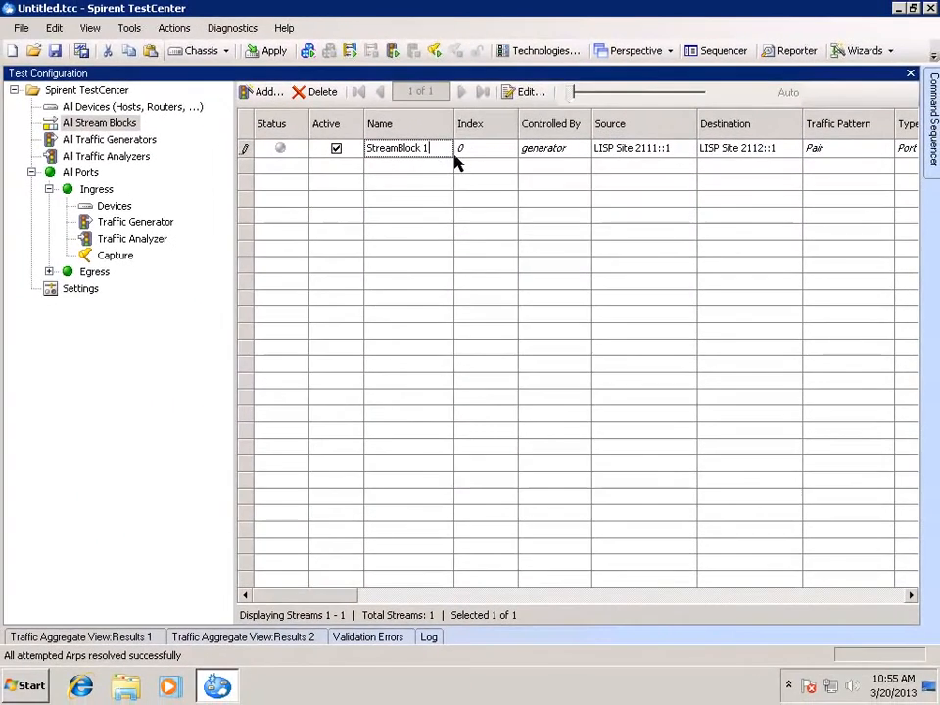
left_click(268, 50)
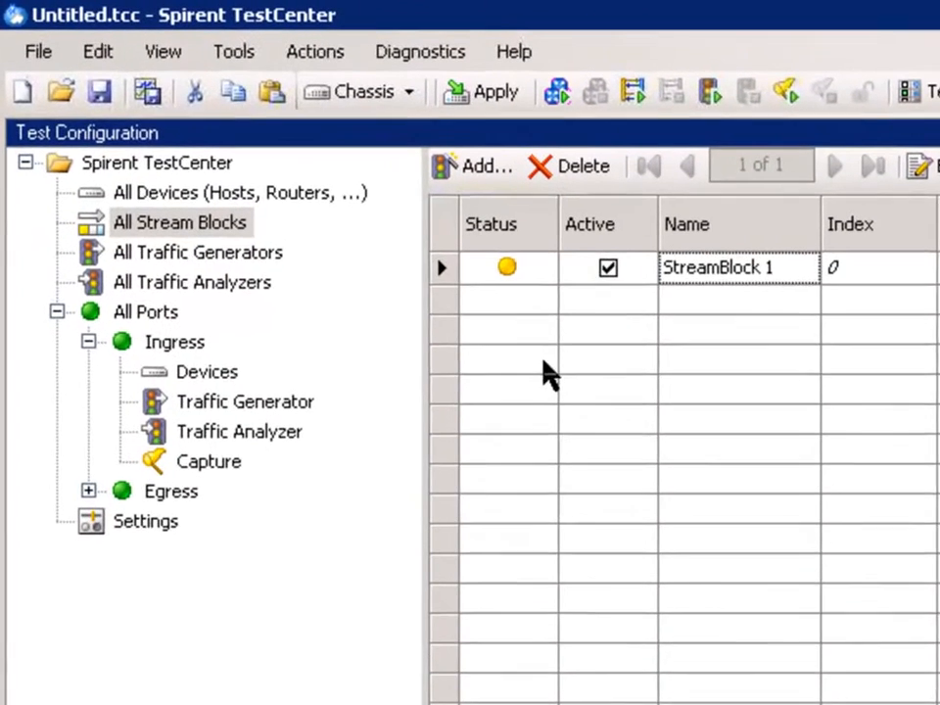
mouse_move(510, 272)
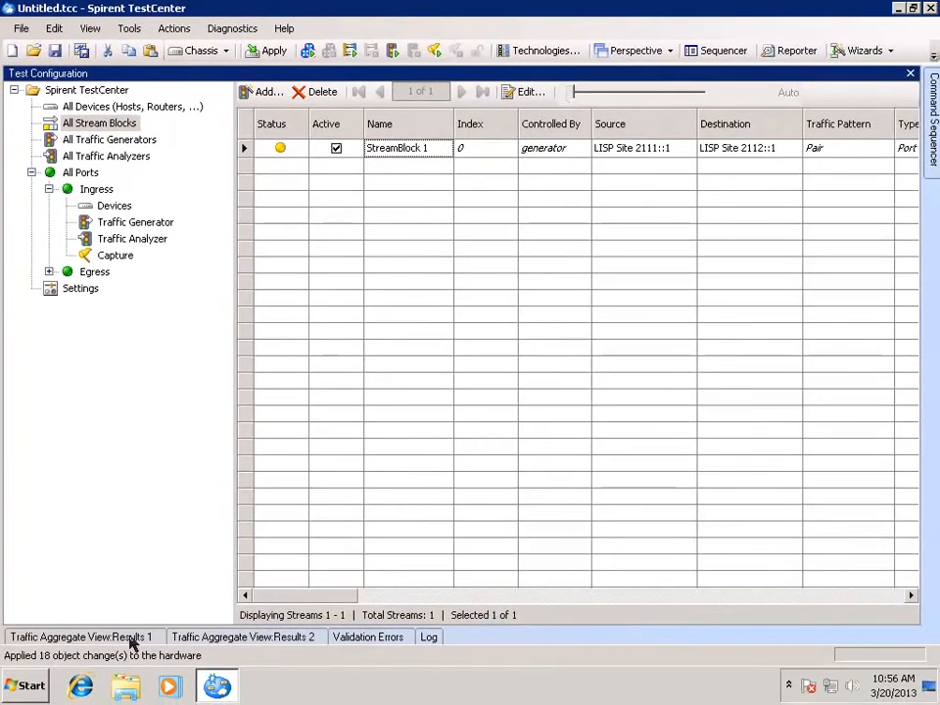
- Pin Traffic Aggregate View Results 1 open, give it a custom layout of three stacked result views and enlarge the results area
left_click(130, 636)
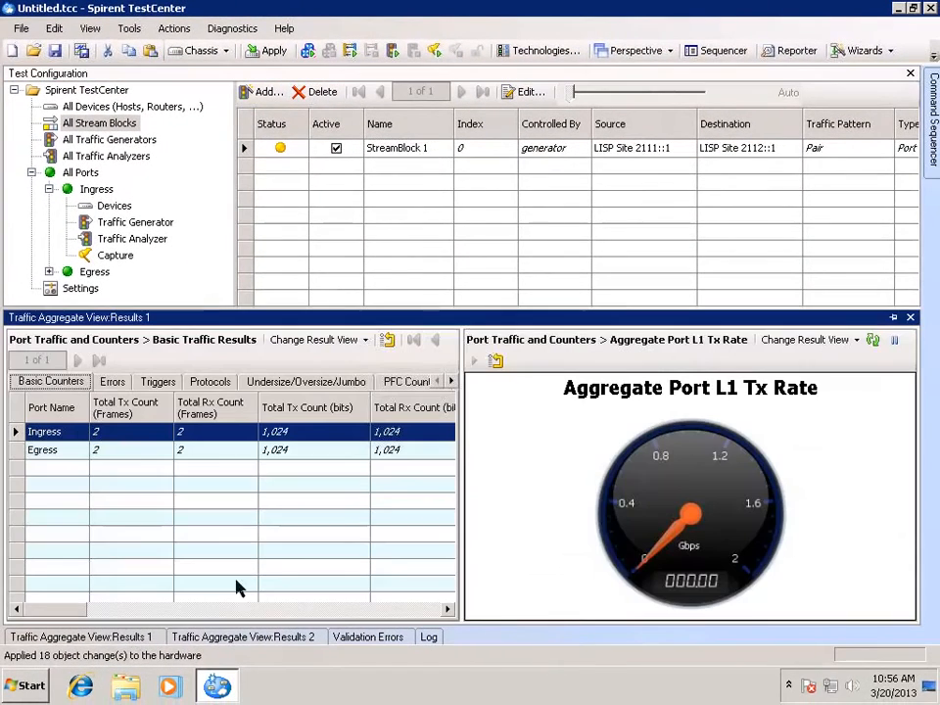
left_click(893, 317)
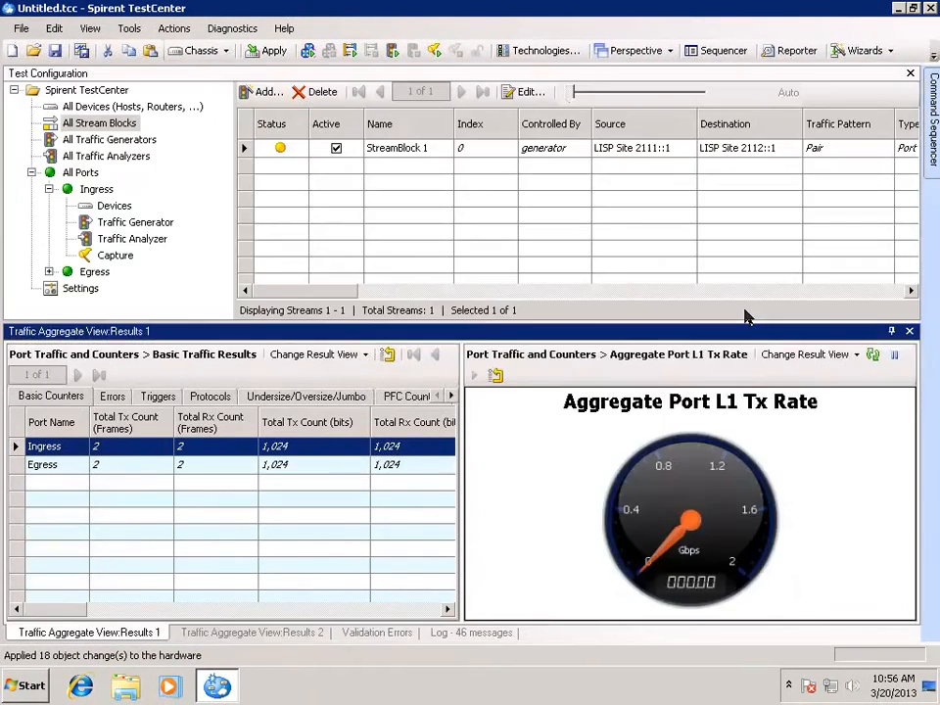
left_click(23, 31)
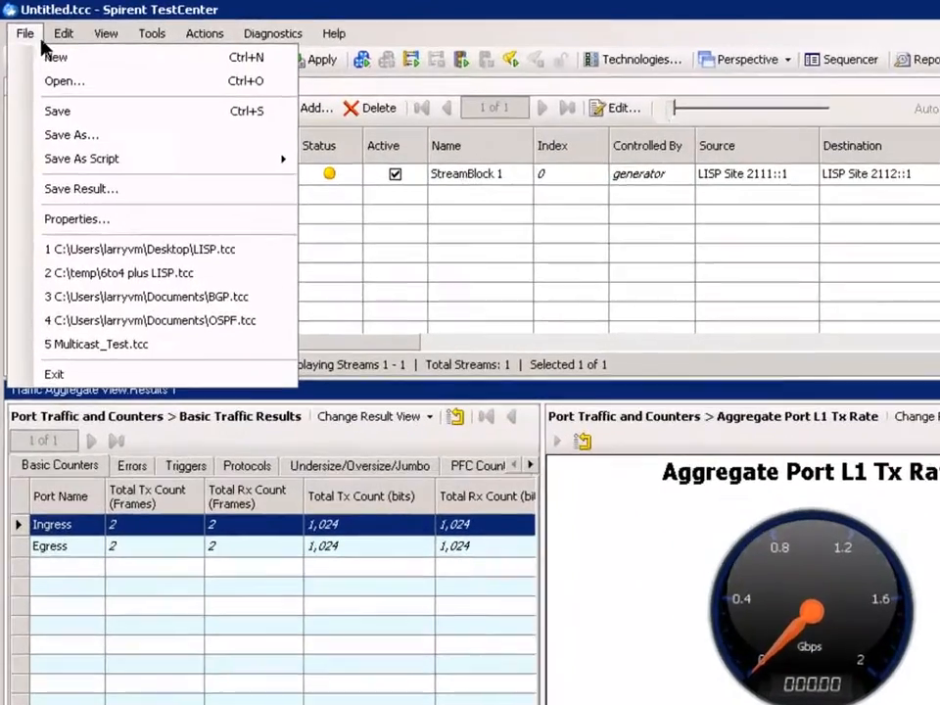
mouse_move(90, 30)
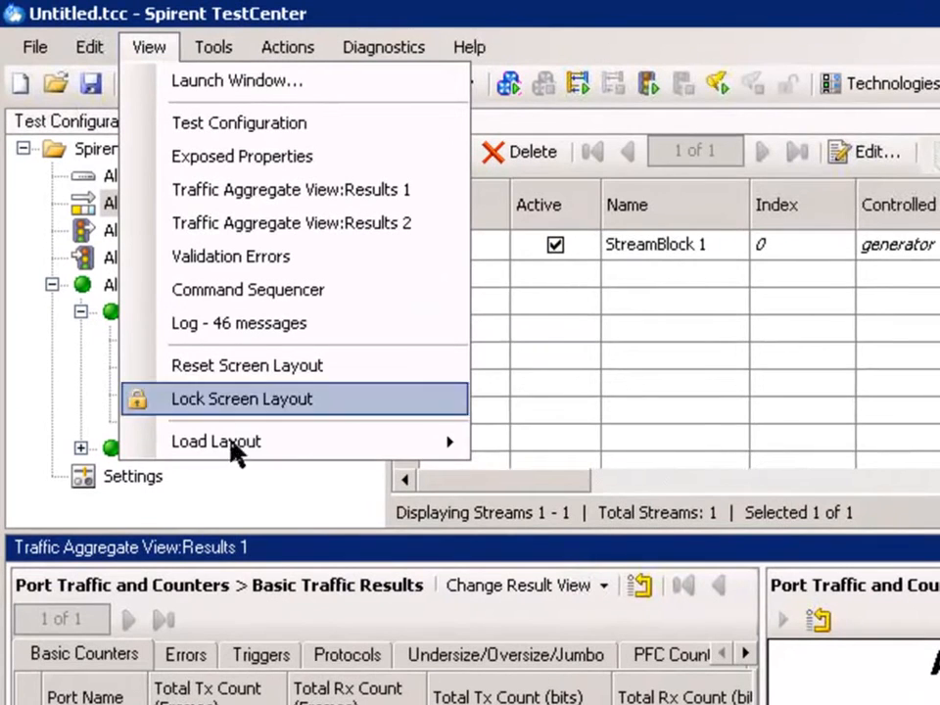
mouse_move(294, 448)
mouse_move(572, 448)
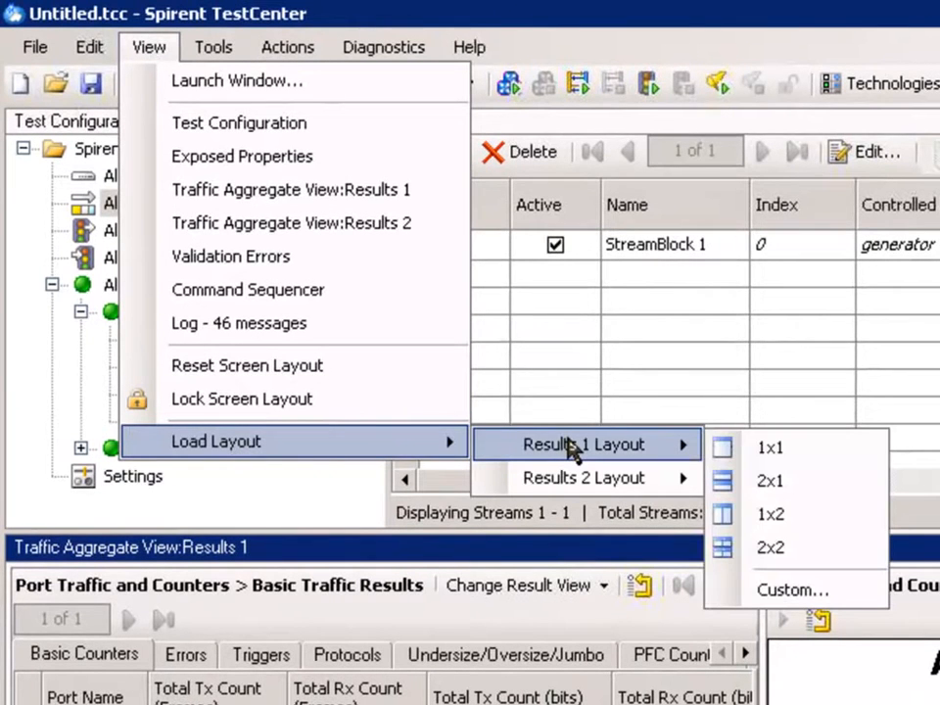
left_click(769, 591)
left_click(820, 654)
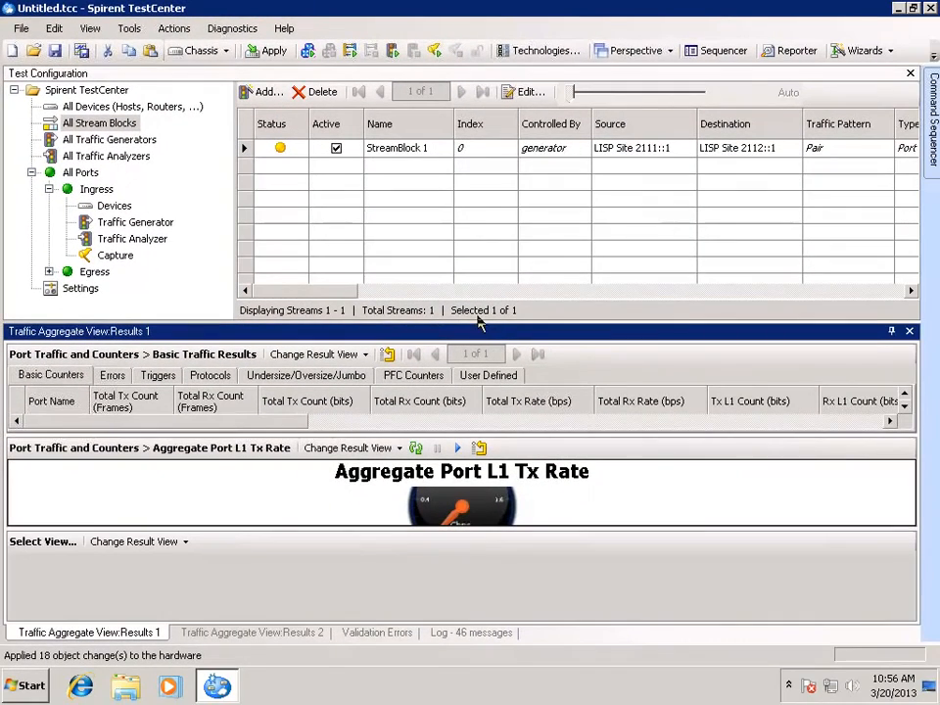
left_click_drag(470, 322, 465, 224)
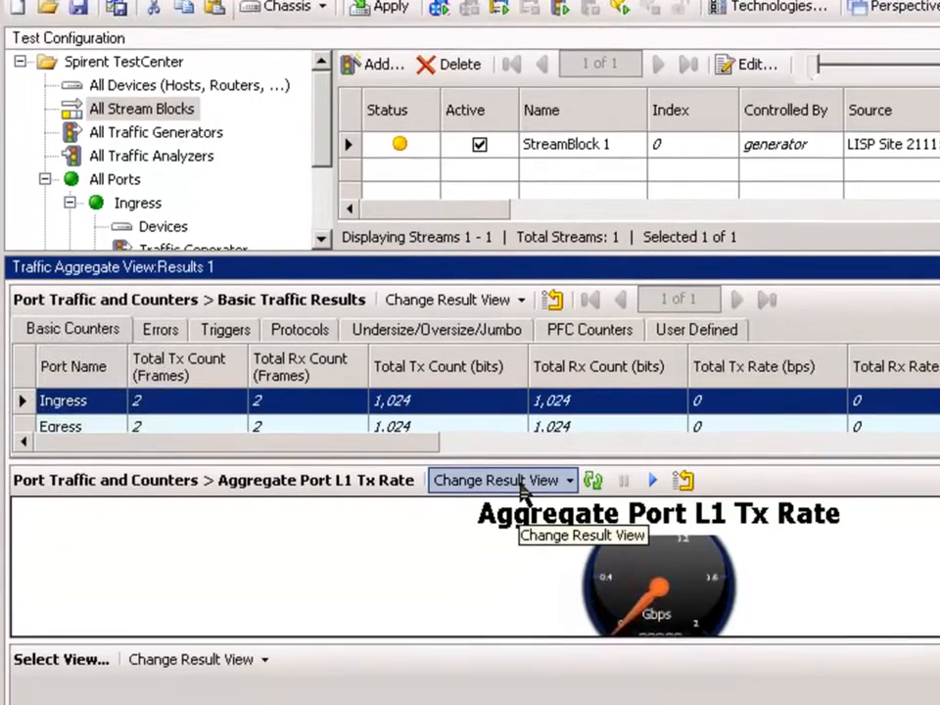
- Change the Aggregate Port L1 Tx Rate view to the Detailed Stream Results system view
left_click(520, 548)
mouse_move(598, 292)
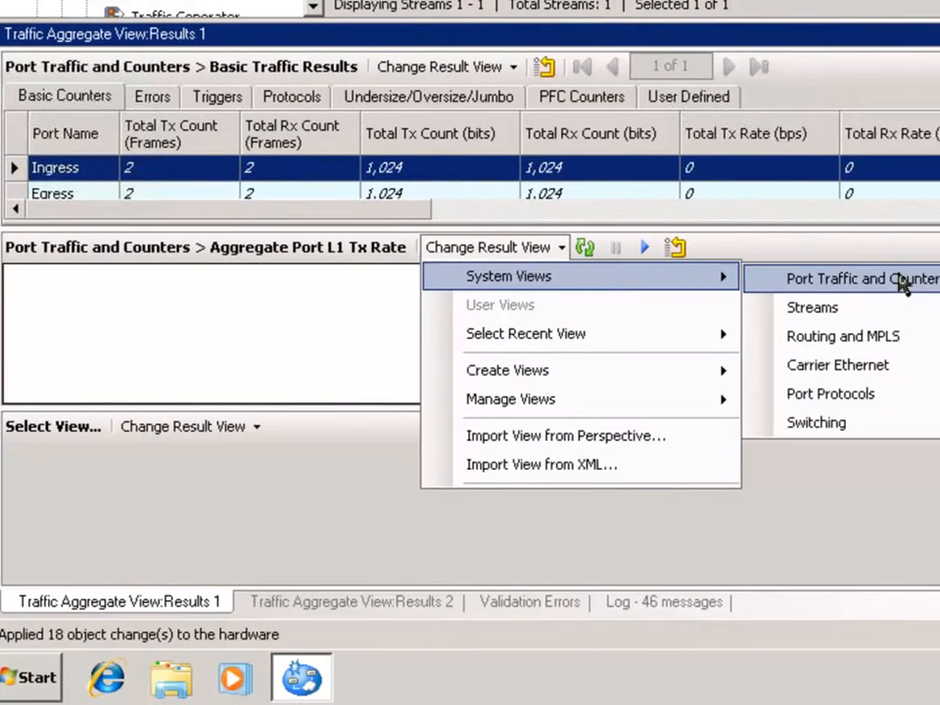
mouse_move(611, 313)
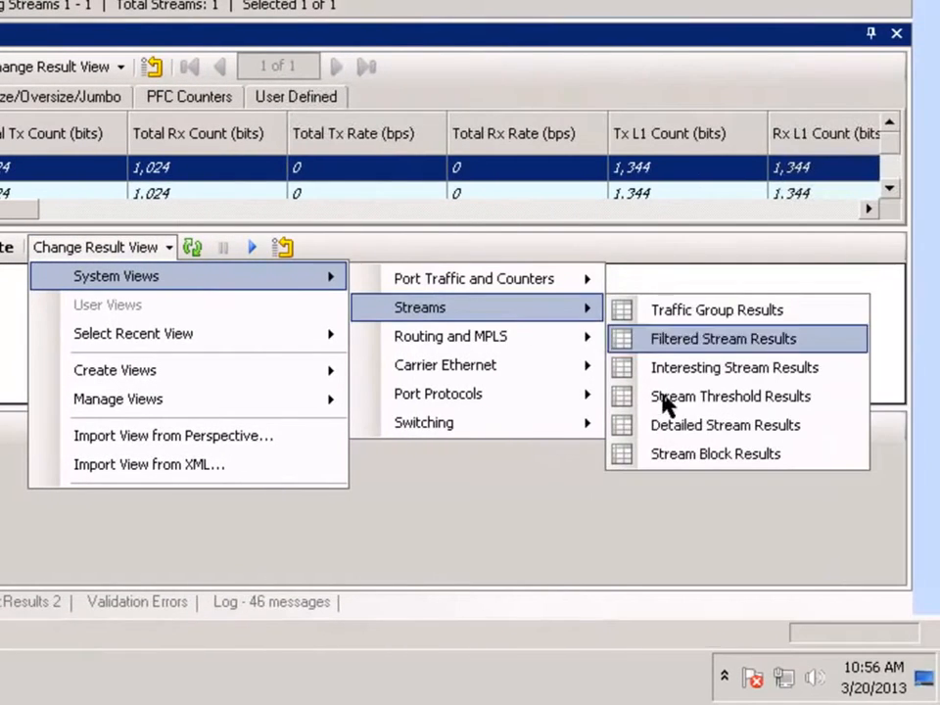
left_click(664, 427)
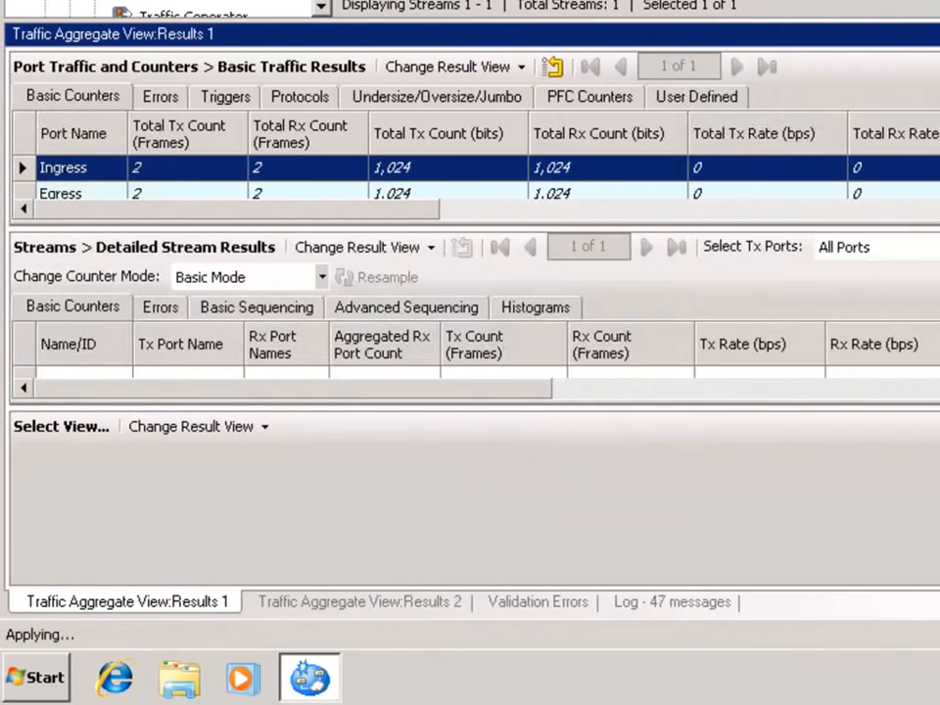
- Show the LISP Results system view for Routing and MPLS in the empty third result view
left_click(262, 428)
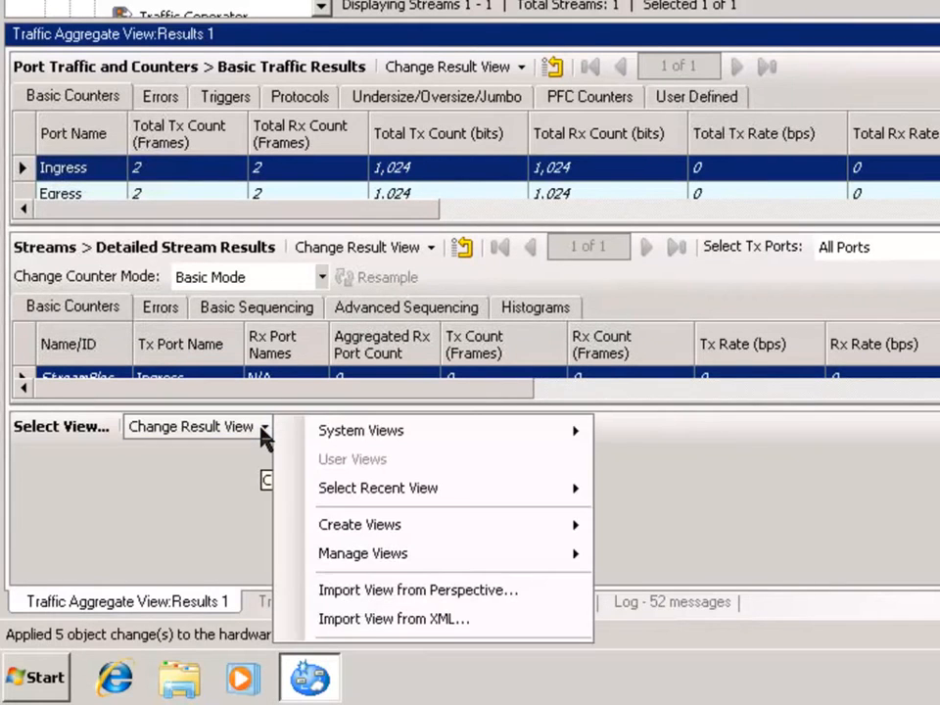
mouse_move(480, 435)
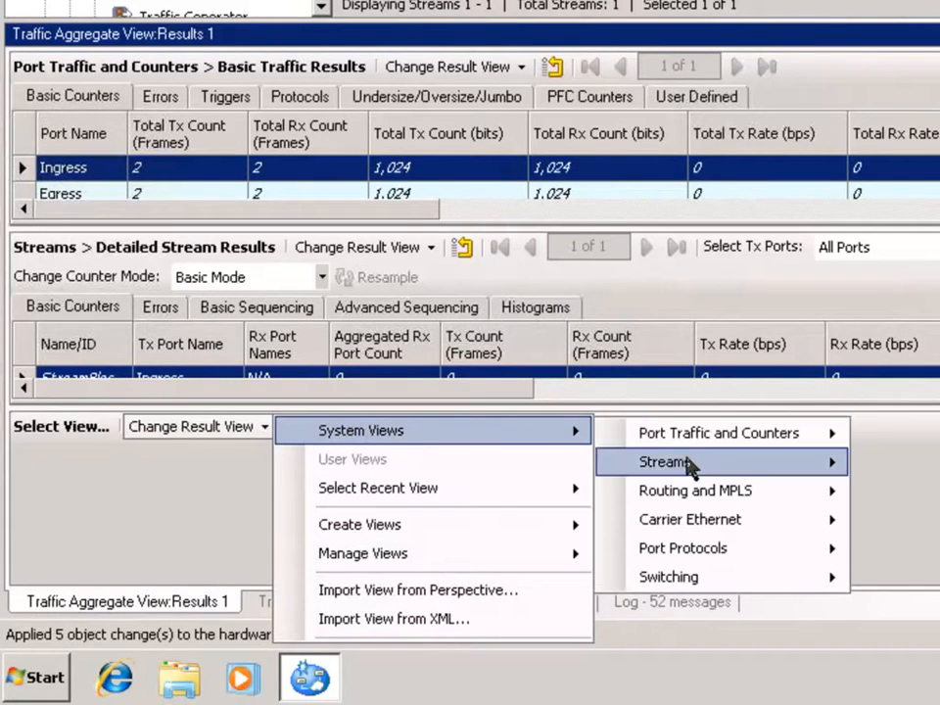
mouse_move(695, 495)
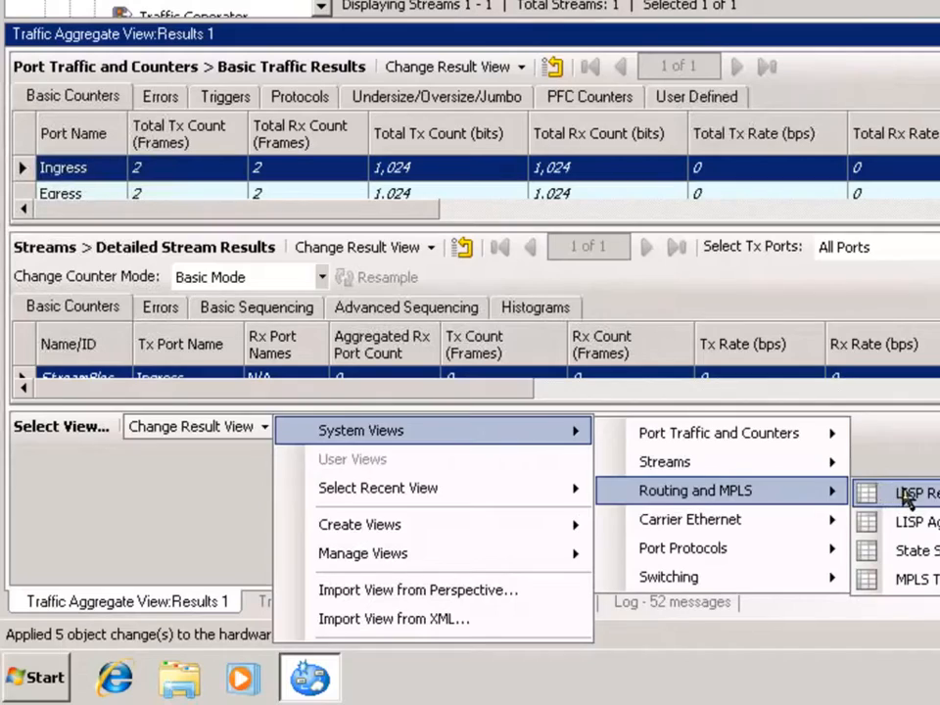
left_click(904, 494)
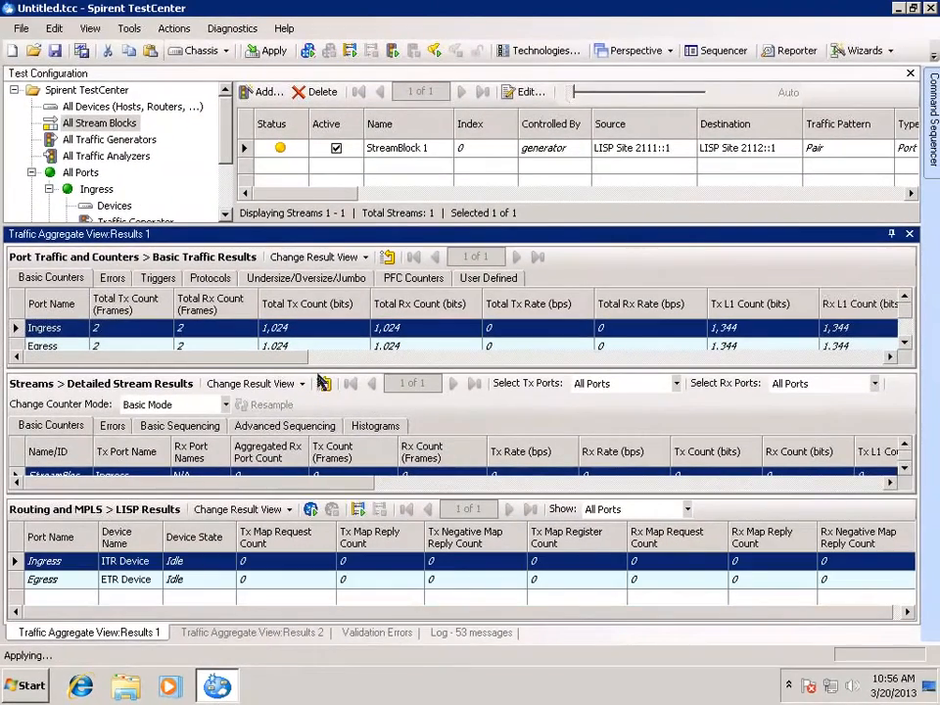
- Adjust the heights of the results area and its views so the port, stream and LISP rows are all readable
left_click_drag(385, 224, 385, 211)
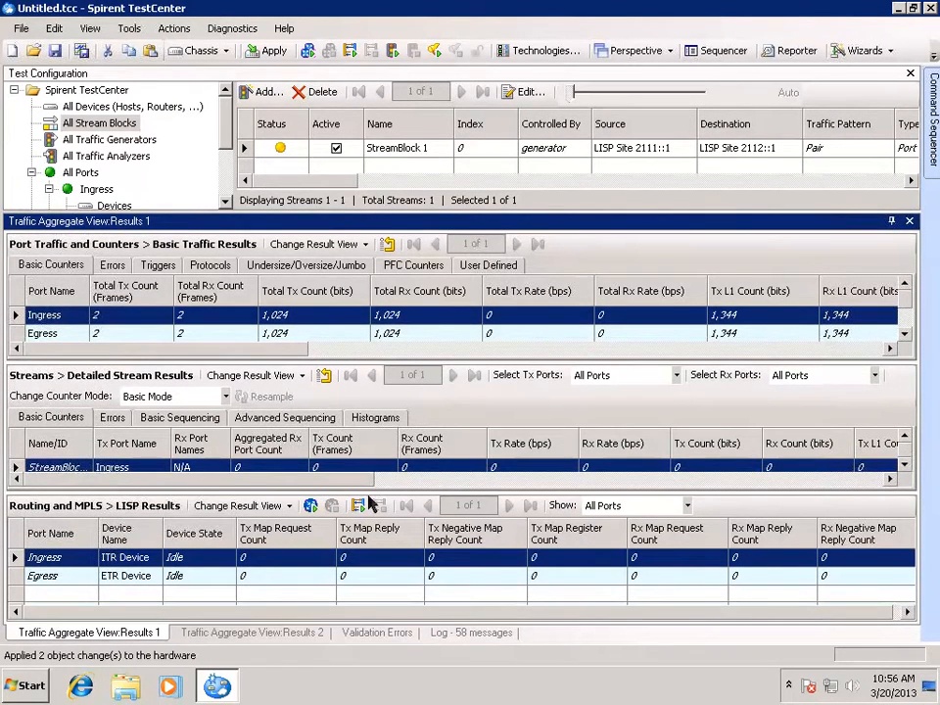
left_click_drag(366, 493, 367, 499)
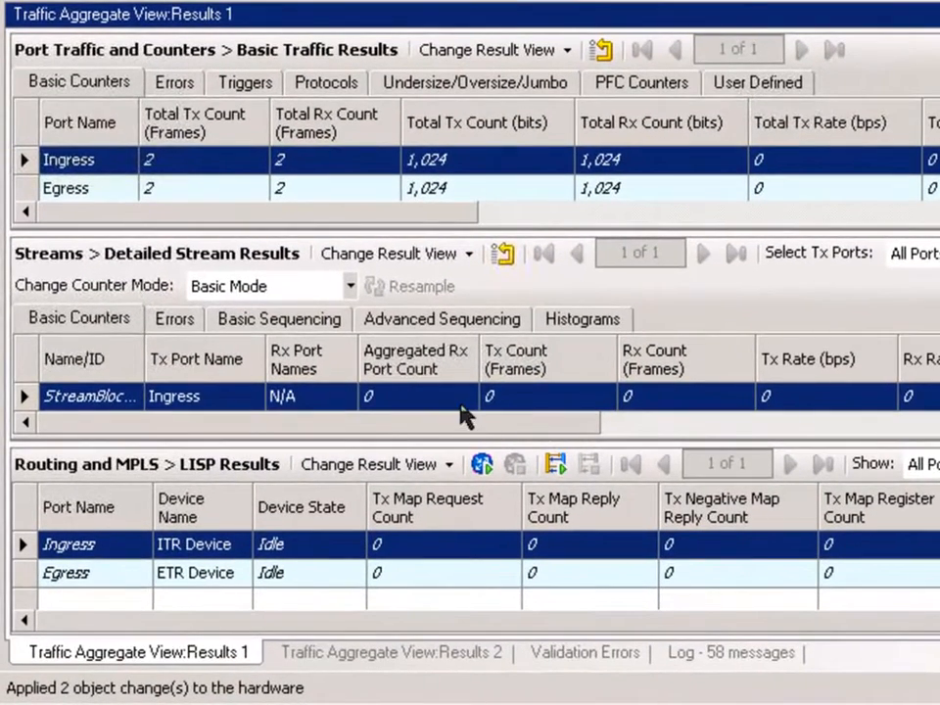
left_click(462, 404)
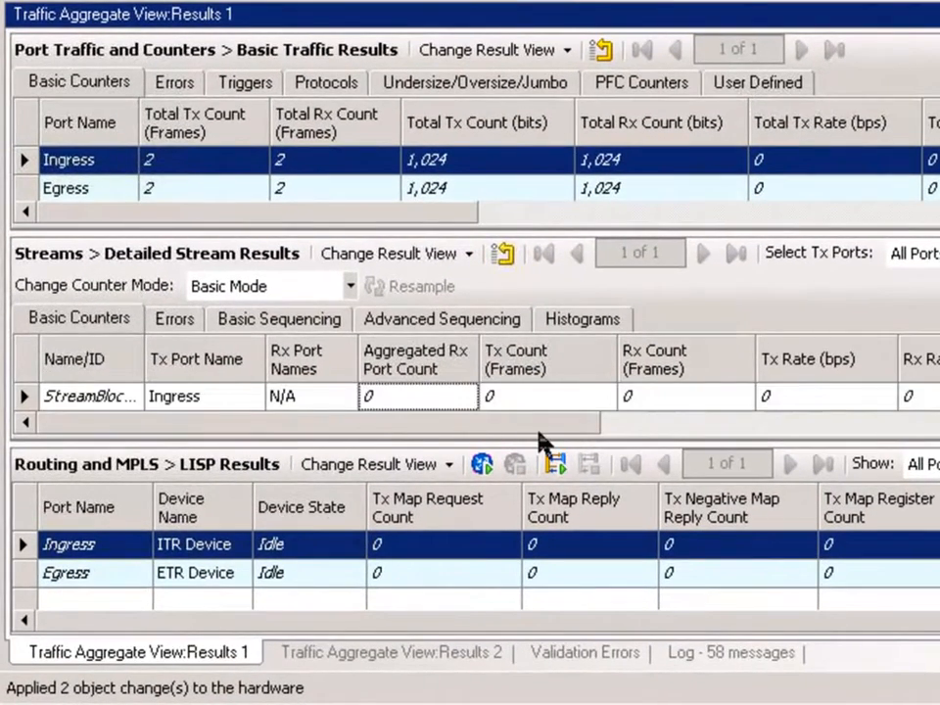
left_click(86, 170)
left_click(85, 183)
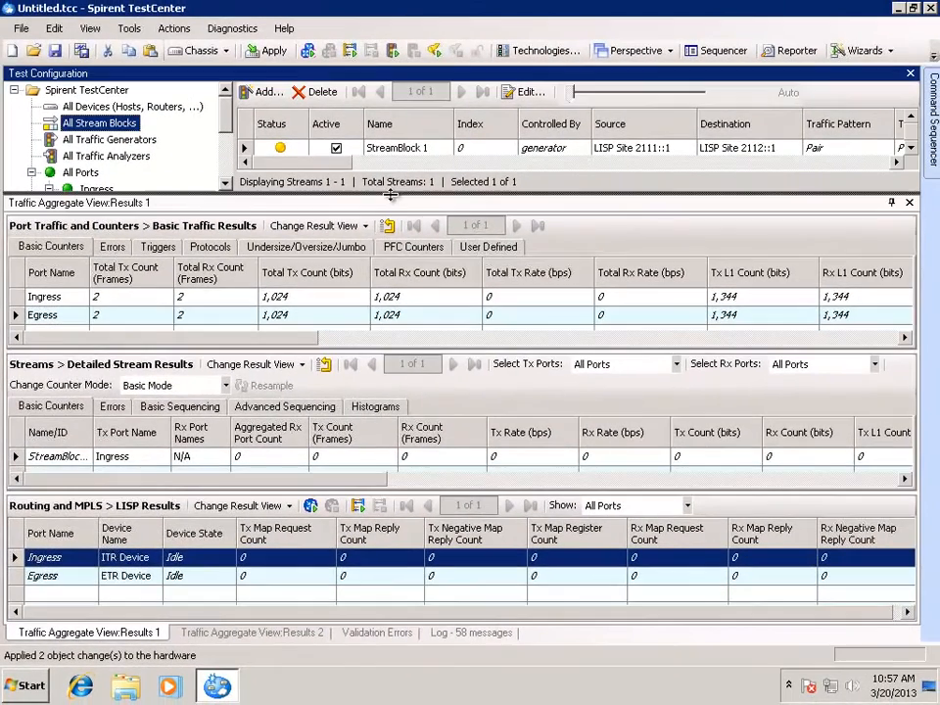
left_click_drag(390, 194, 394, 207)
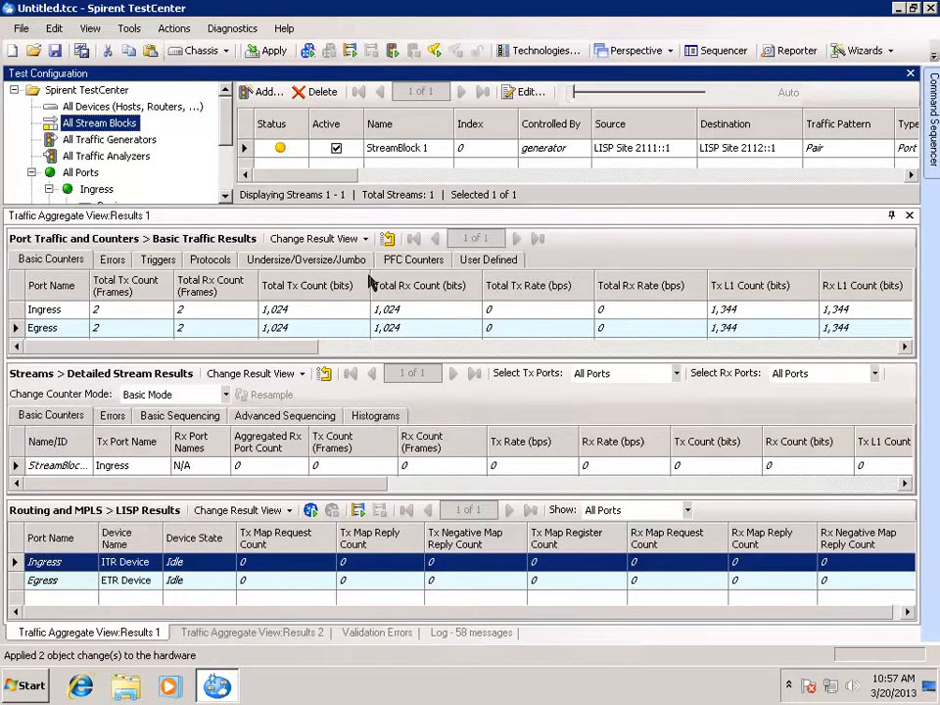
- Review the commands available for the ITR Device among all devices, and return to the stream blocks with the results area enlarged
left_click(107, 107)
left_click_drag(293, 206, 318, 286)
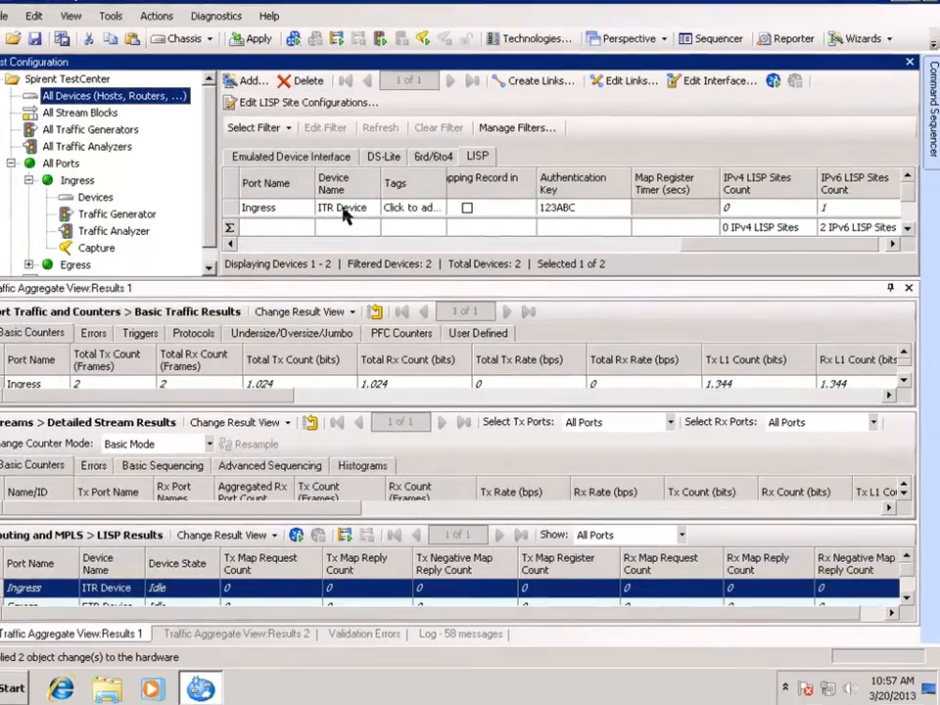
right_click(358, 221)
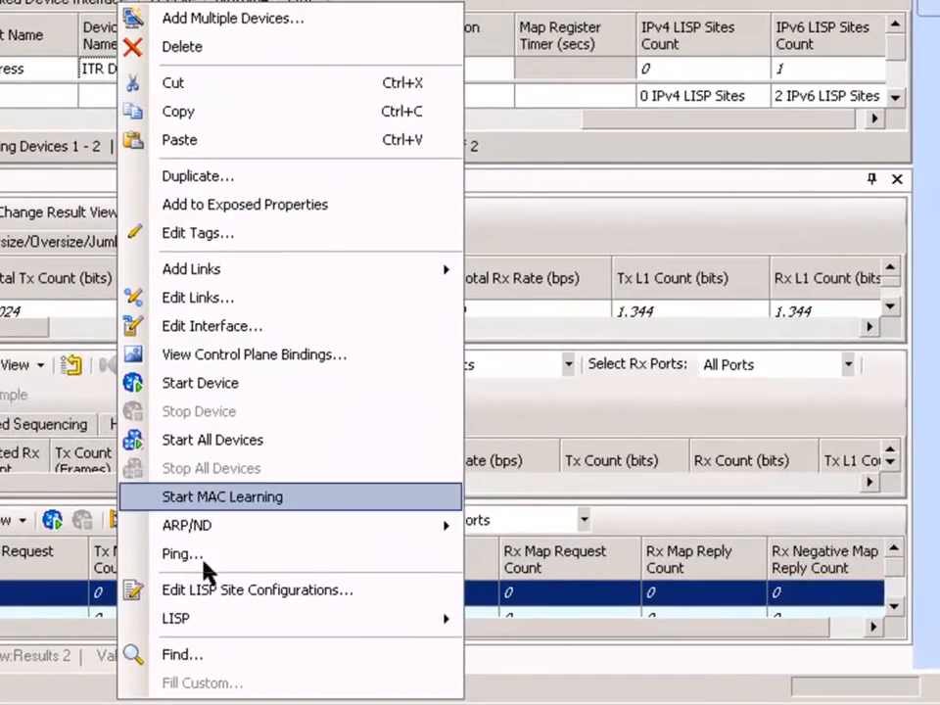
mouse_move(280, 620)
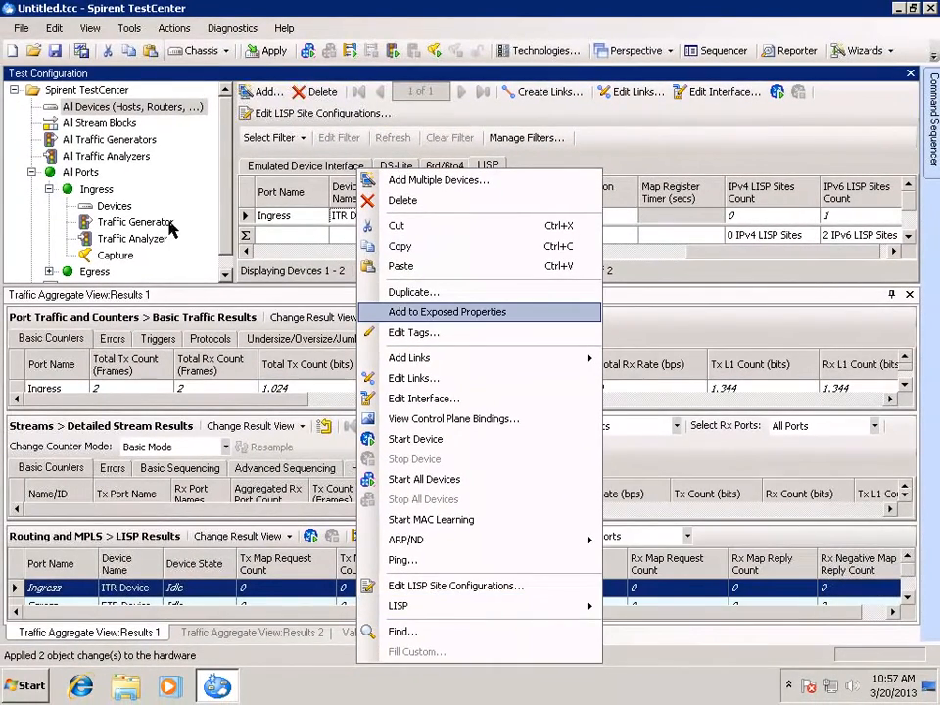
left_click(155, 106)
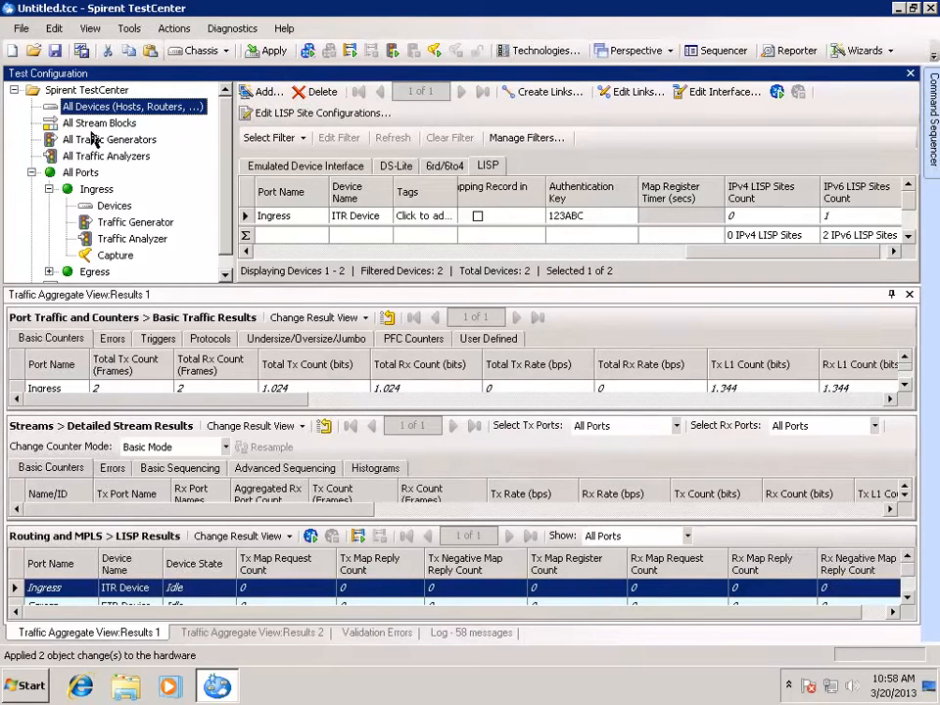
left_click(123, 129)
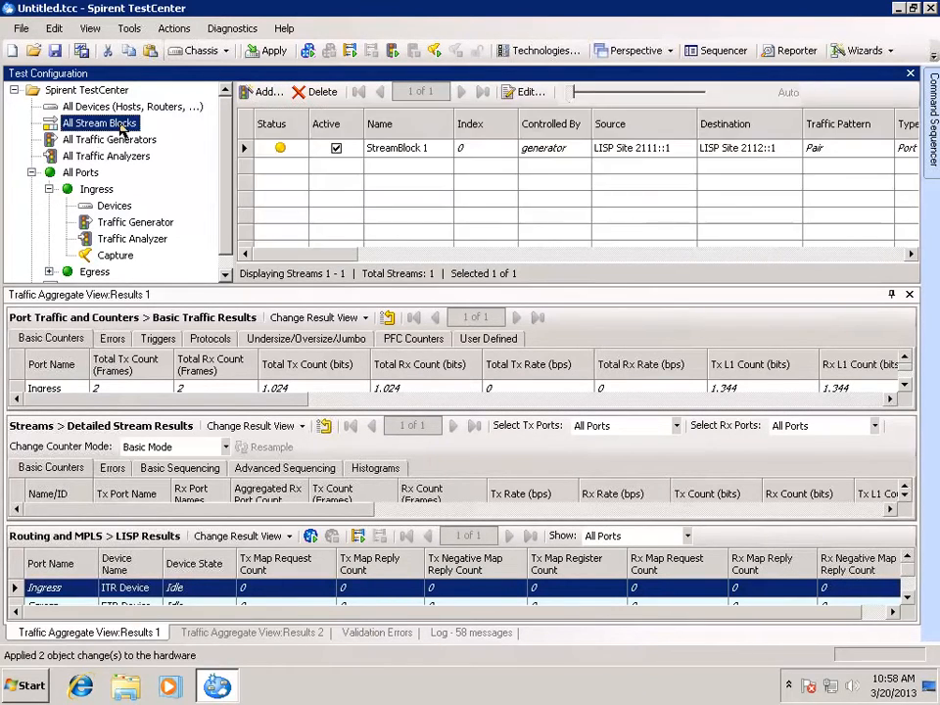
left_click_drag(426, 285, 442, 205)
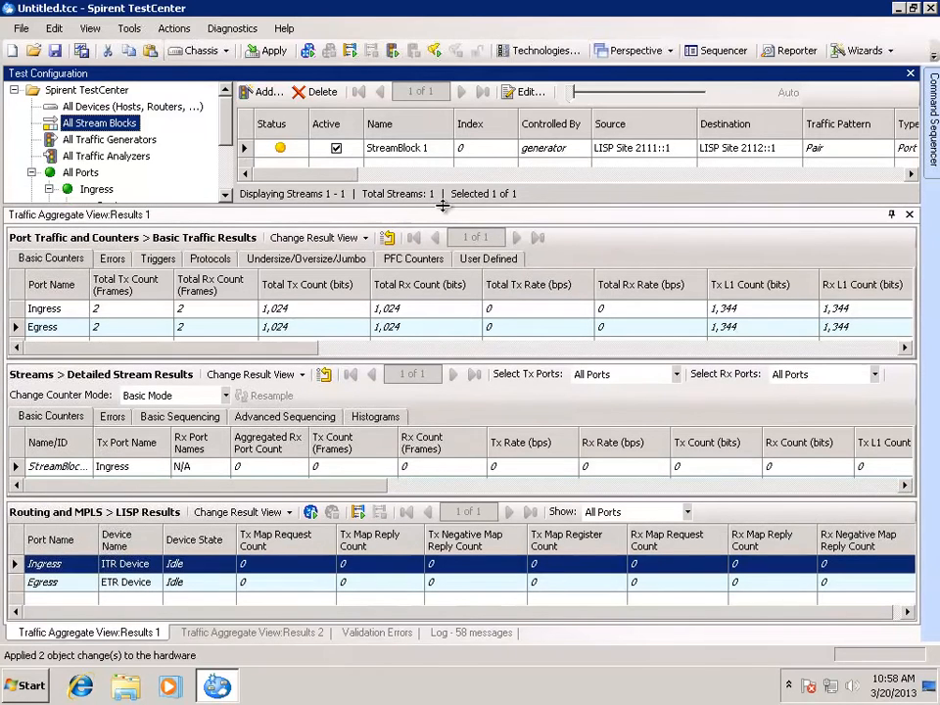
- Start all devices and check the ETR Device's map reply and map register counts in the LISP results
left_click(310, 51)
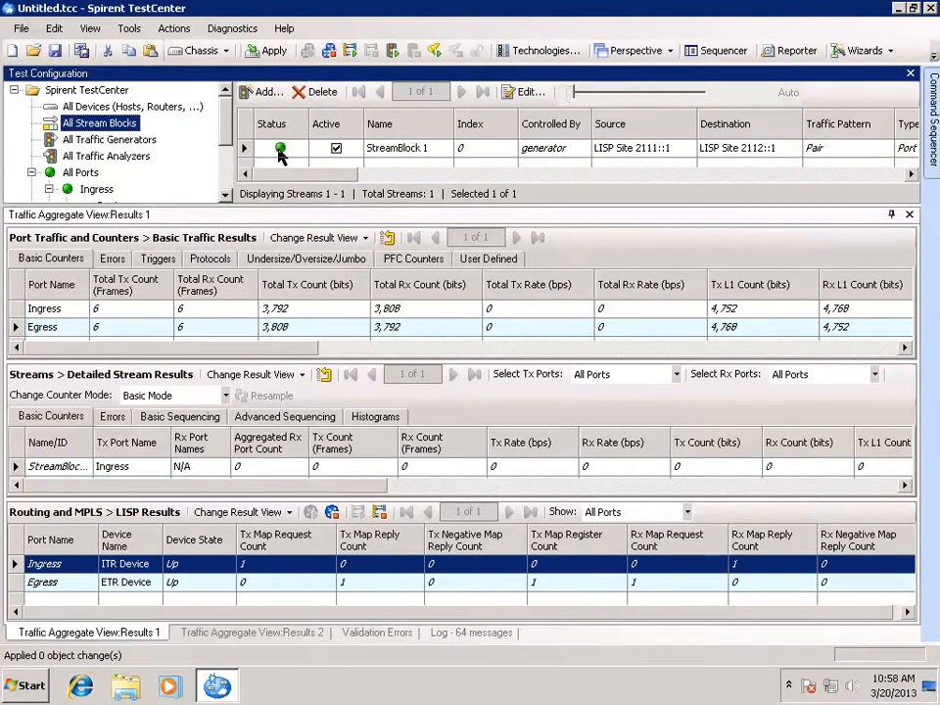
left_click(350, 584)
left_click(572, 585)
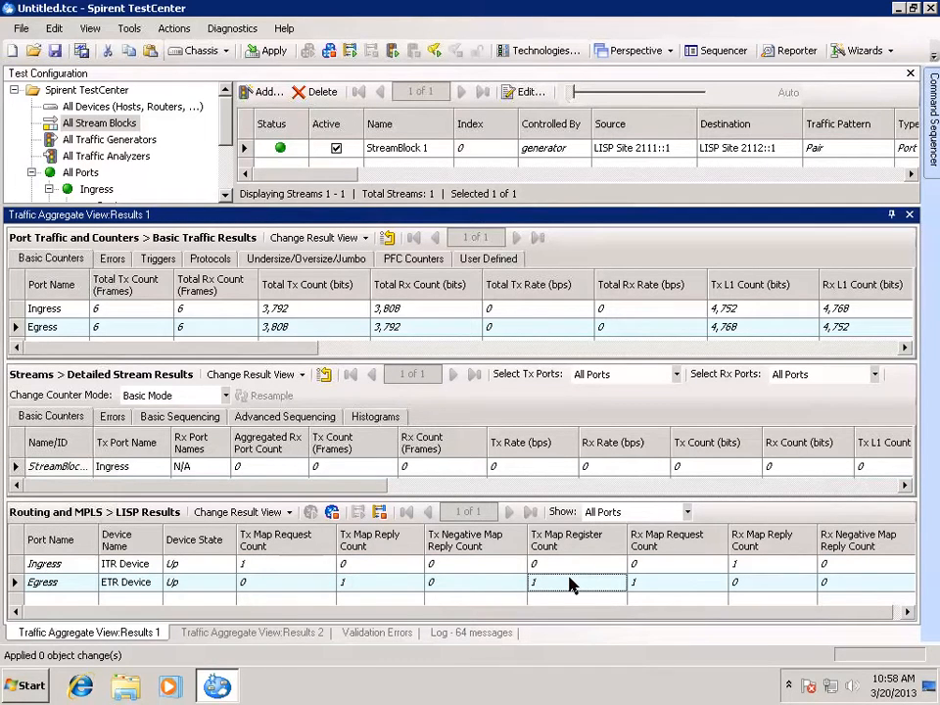
- Start the traffic on all ports and check the stream's rates, latency and advanced sequencing counters in the detailed stream results
left_click(263, 565)
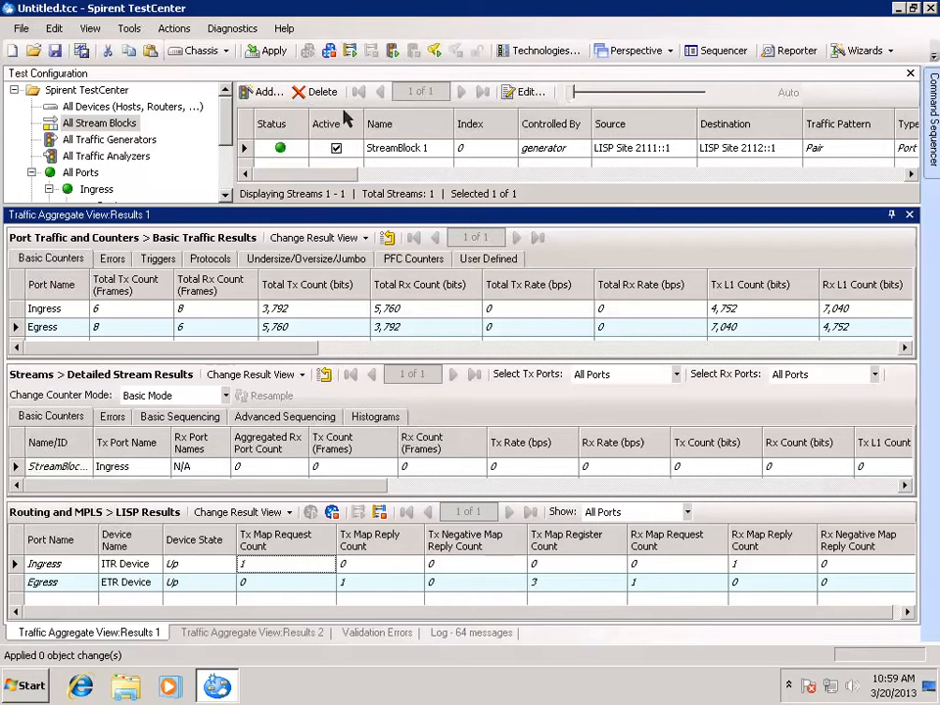
left_click(395, 51)
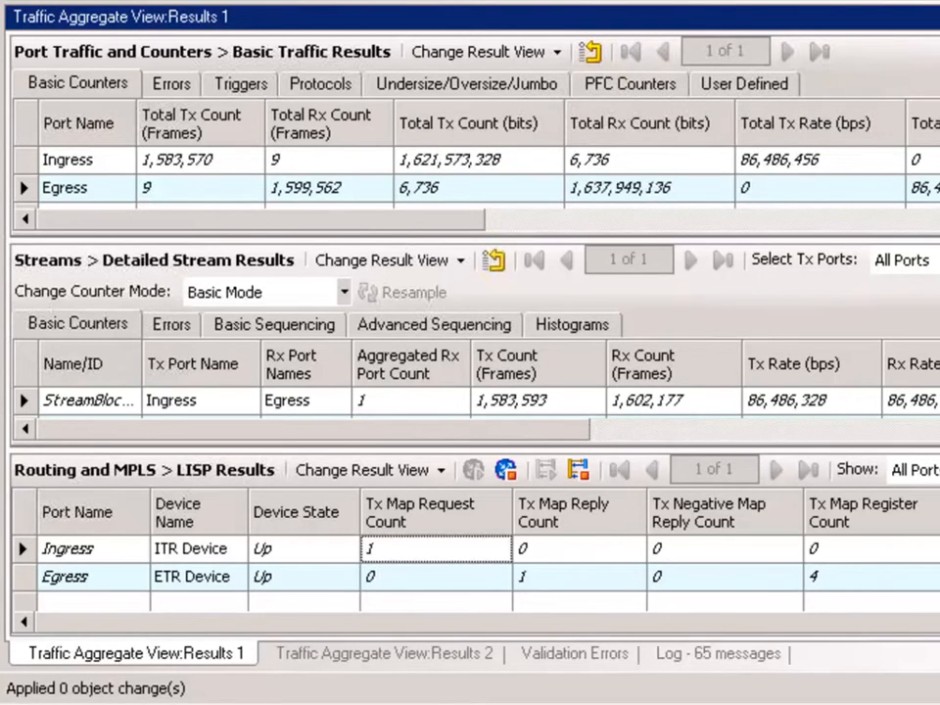
scroll(470, 382, "right", 2)
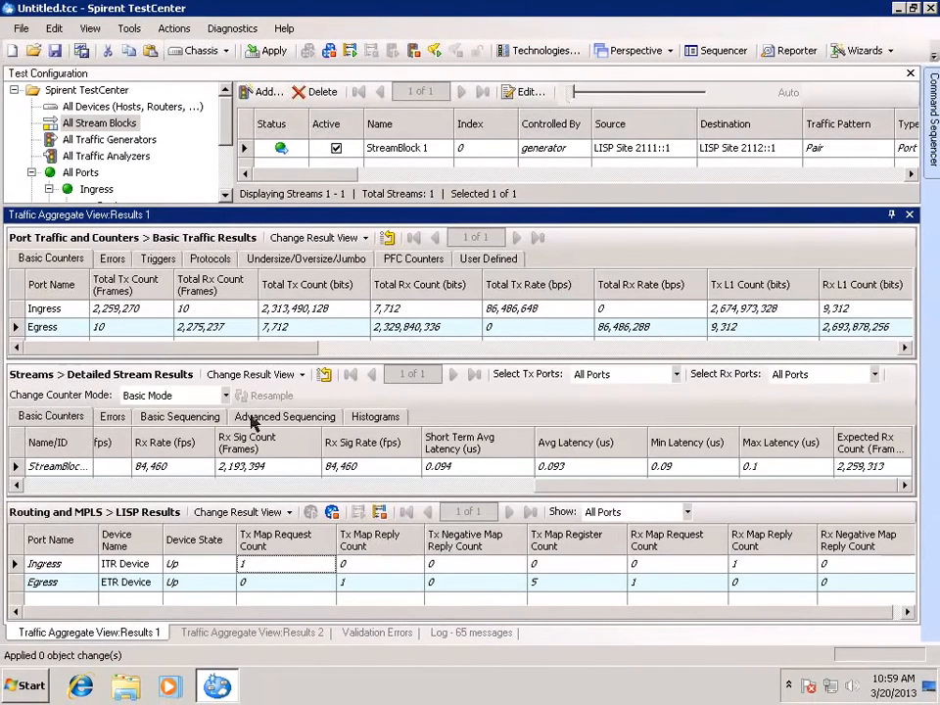
left_click(246, 420)
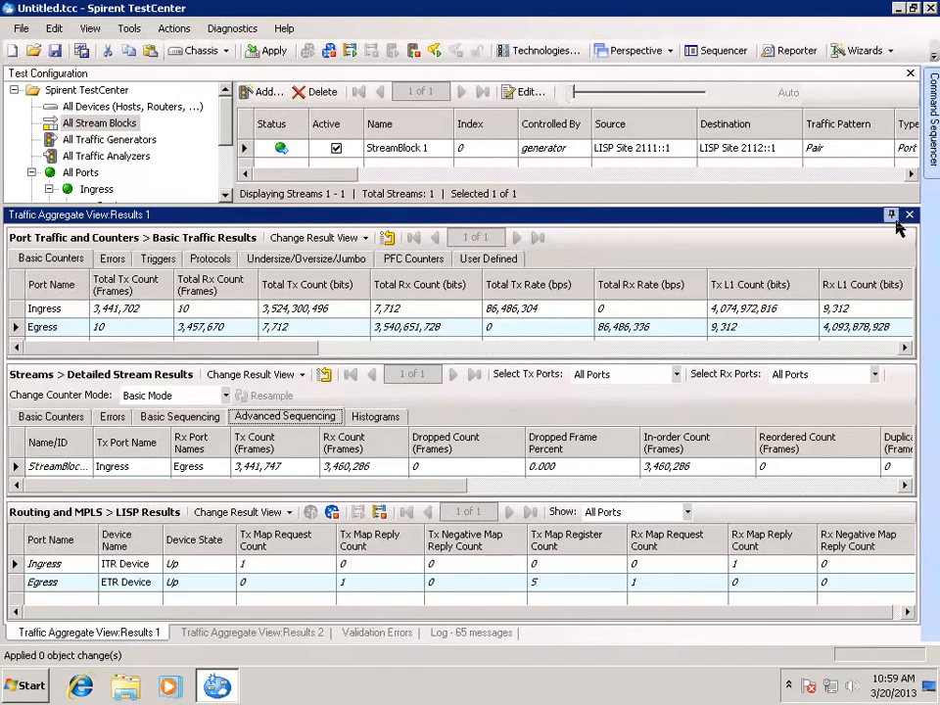
- Collapse the results area and show the LISP settings of all devices from their first columns
left_click(895, 213)
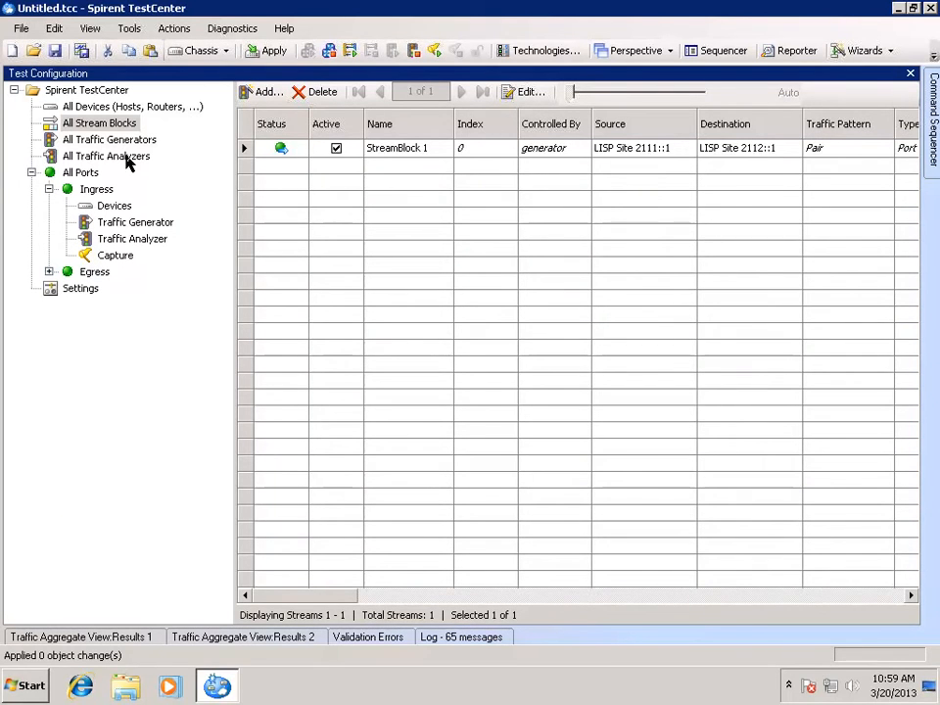
left_click(113, 110)
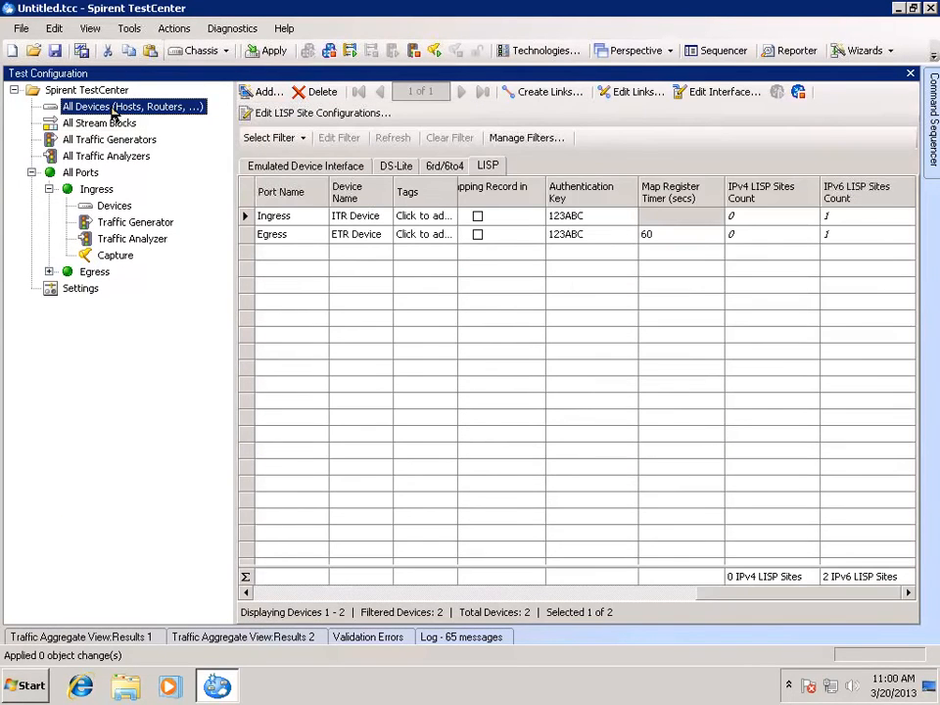
left_click(273, 594)
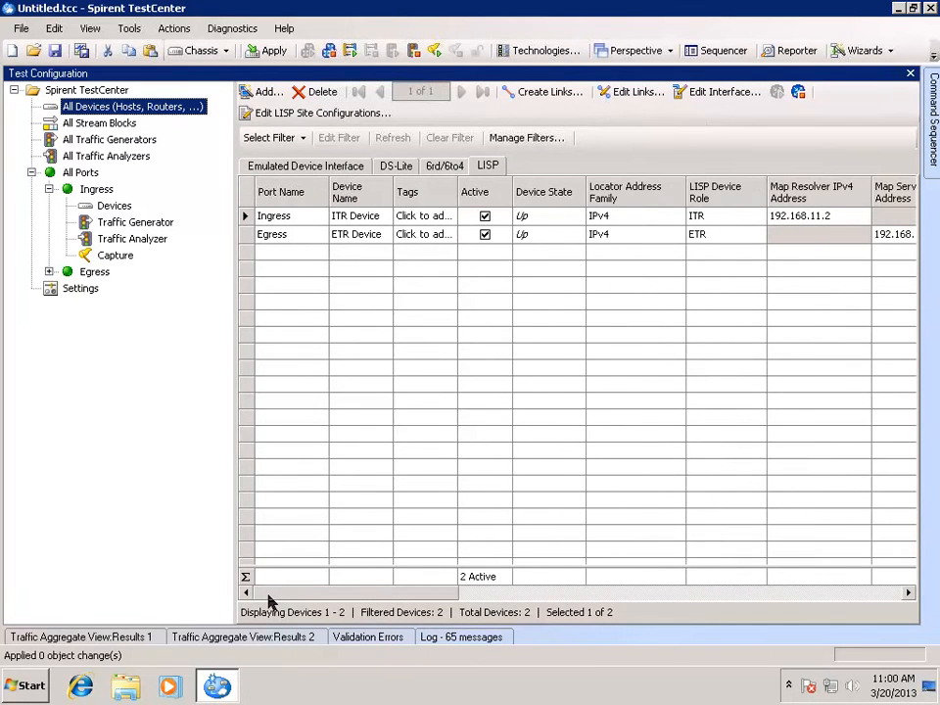
- Examine the device count, source MAC modifier and IPv4 modifier settings in the emulated device interfaces of the ITR and ETR devices
left_click(338, 169)
left_click(478, 202)
left_click(481, 218)
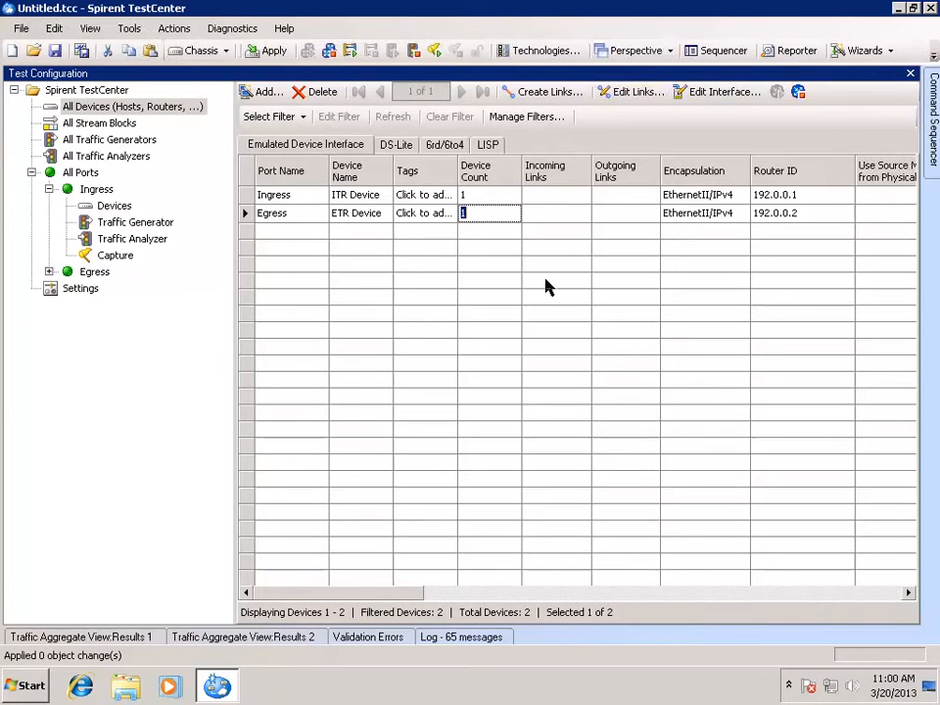
left_click(807, 592)
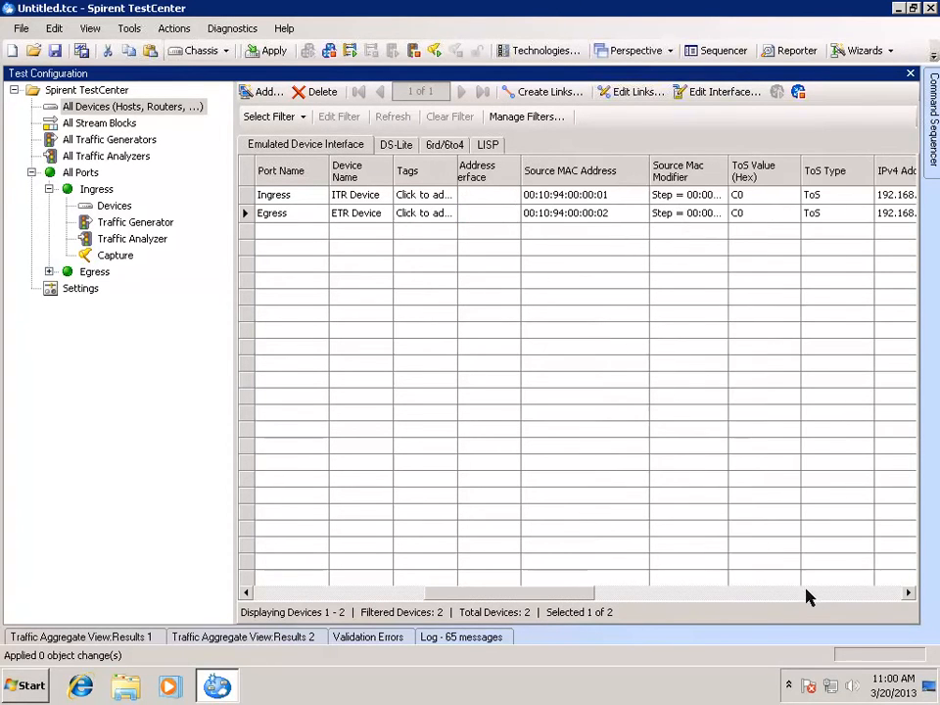
left_click(712, 194)
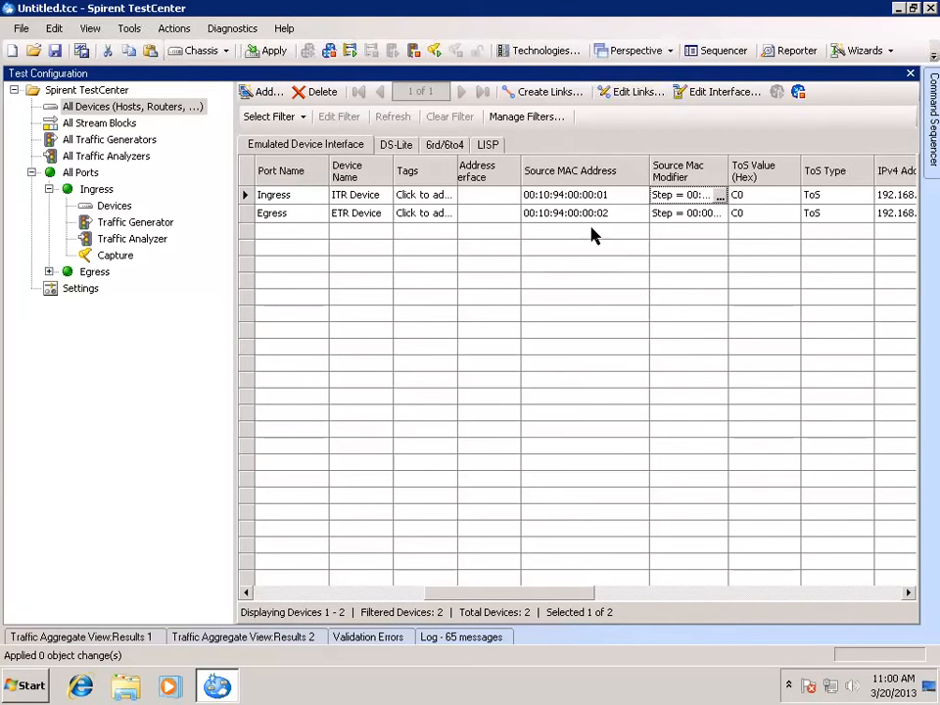
left_click(872, 593)
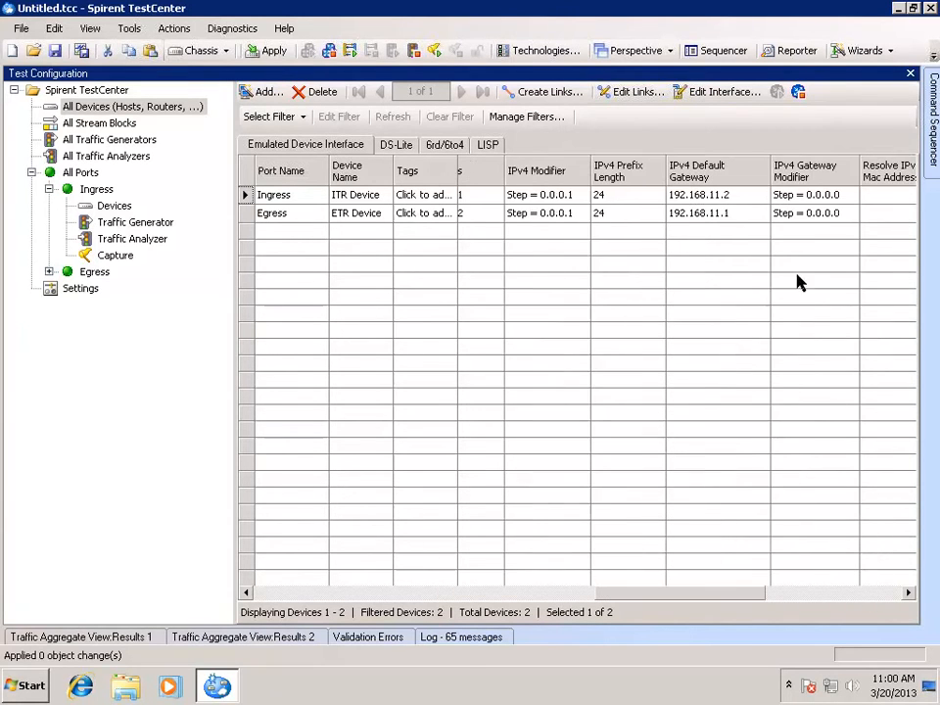
left_click(541, 197)
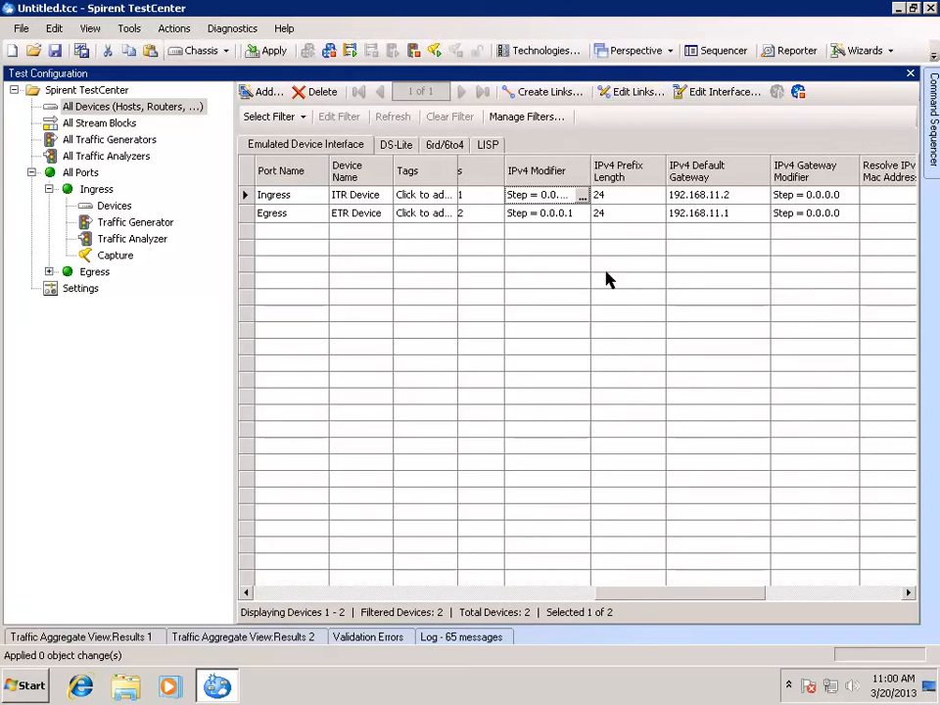
- Examine the LISP site counts of the devices and the network count in the ITR Device's IPv6 LISP site configuration
left_click(488, 145)
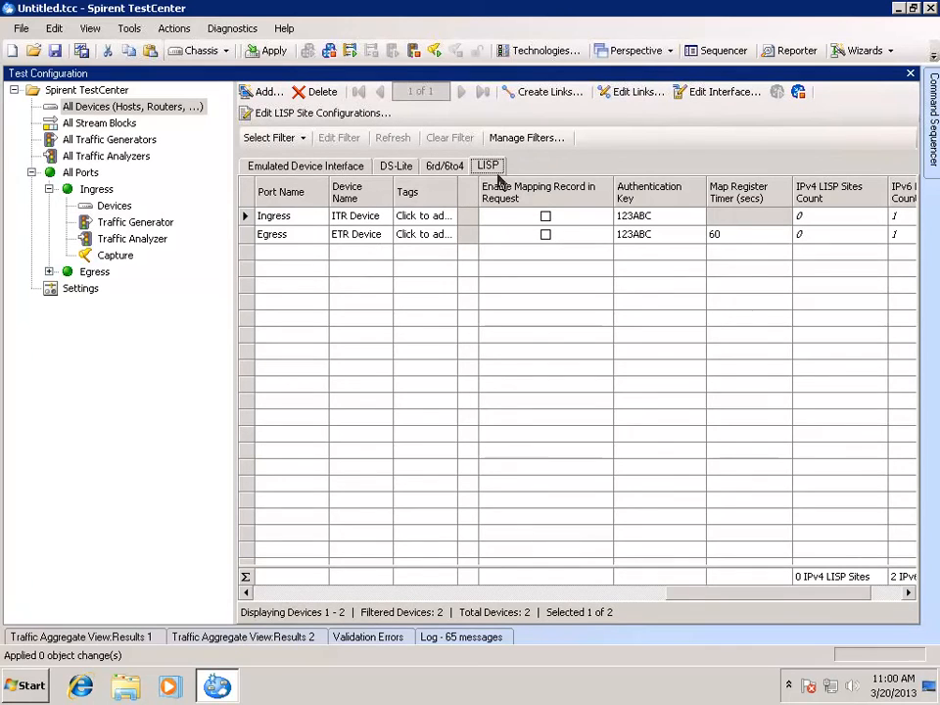
left_click(883, 592)
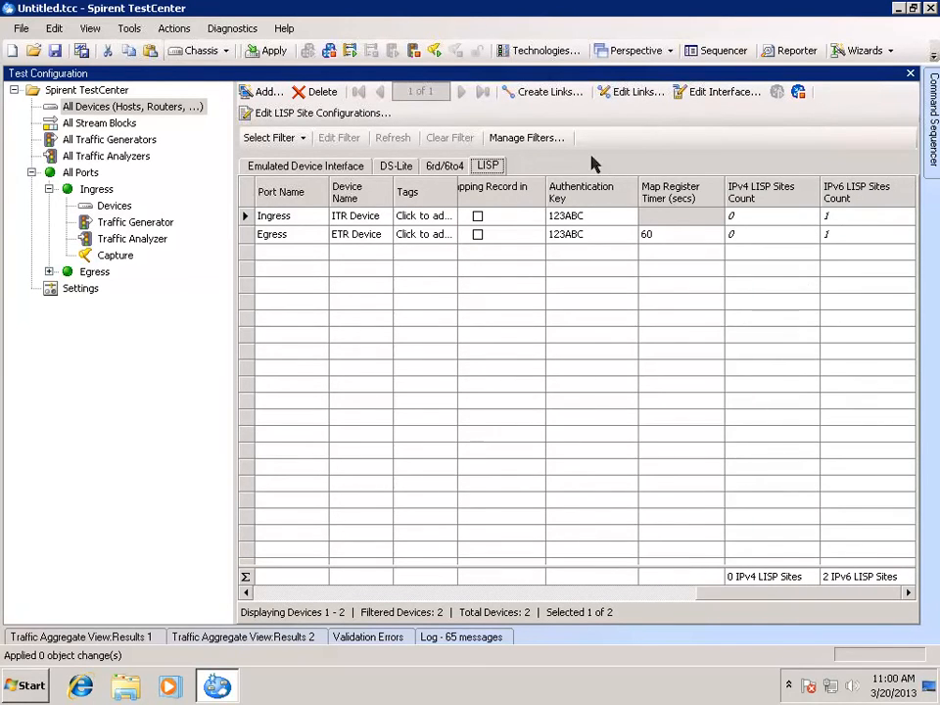
left_click(326, 114)
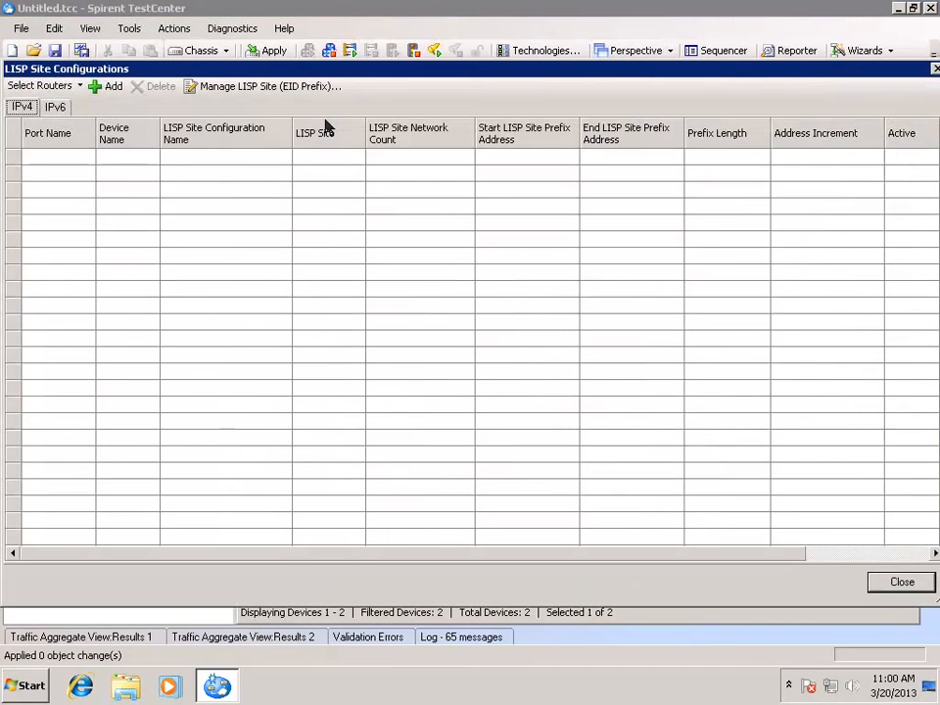
left_click(55, 108)
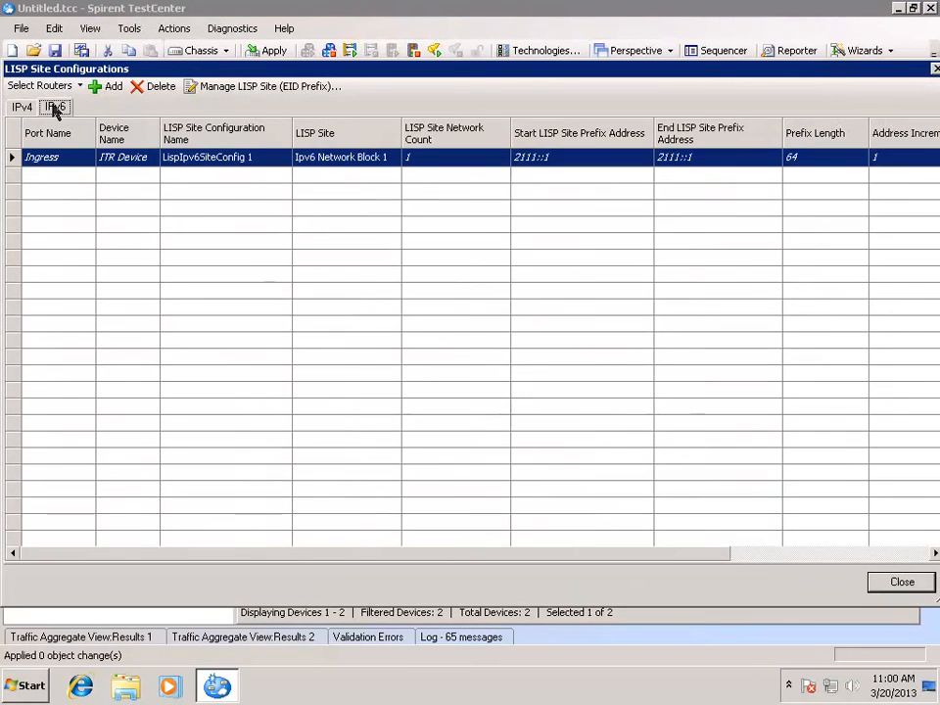
left_click(406, 162)
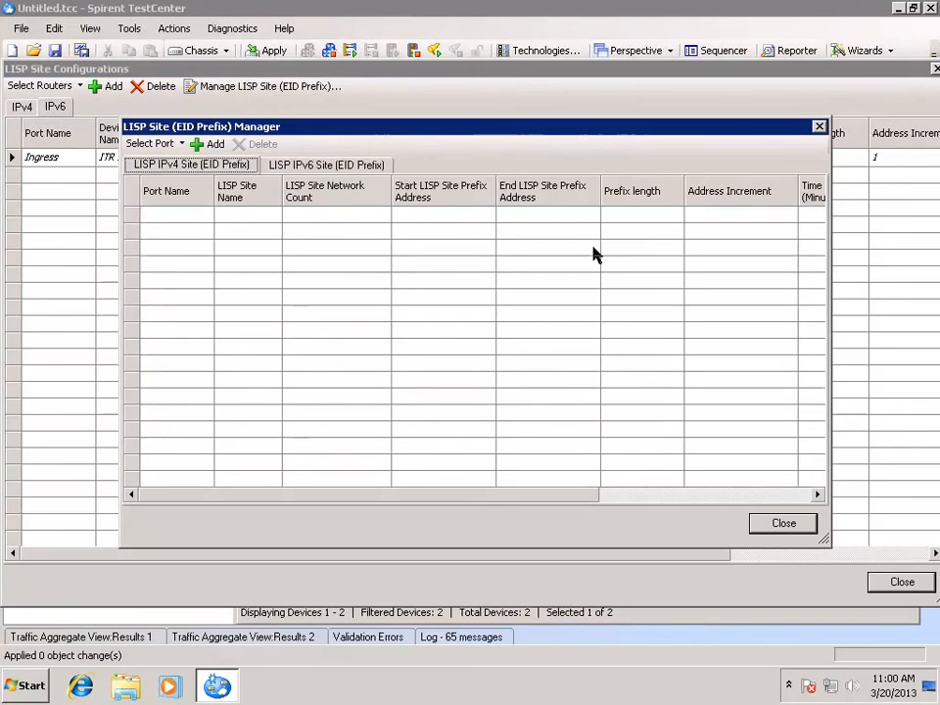
- Examine the Ingress IPv6 site's network count and address increment in the LISP Site (EID Prefix) Manager, and close both site dialogs
left_click(326, 164)
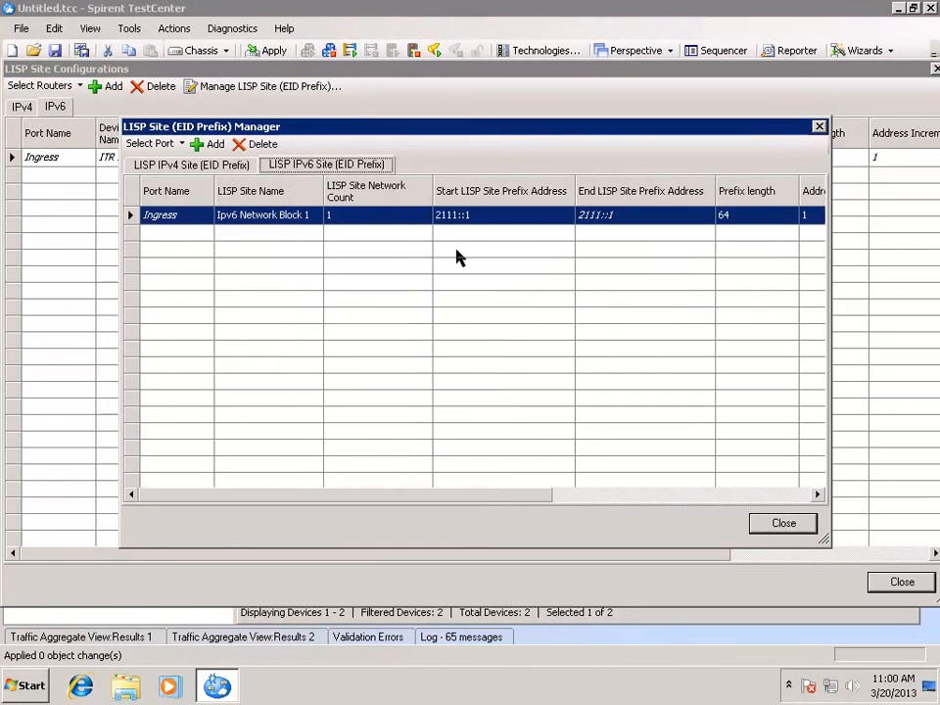
left_click(348, 217)
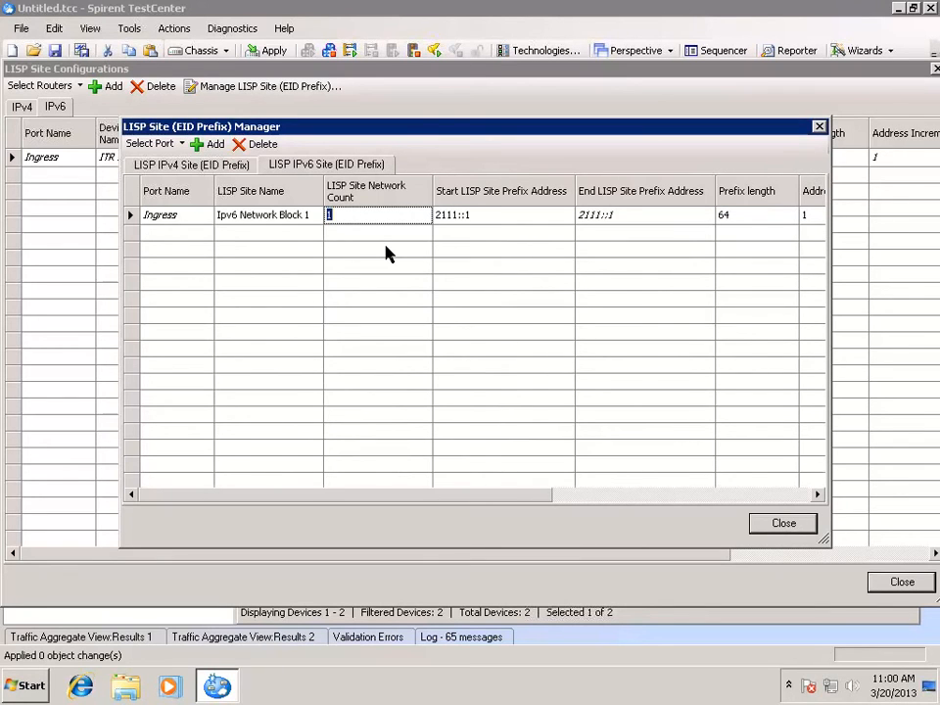
left_click_drag(508, 498, 608, 508)
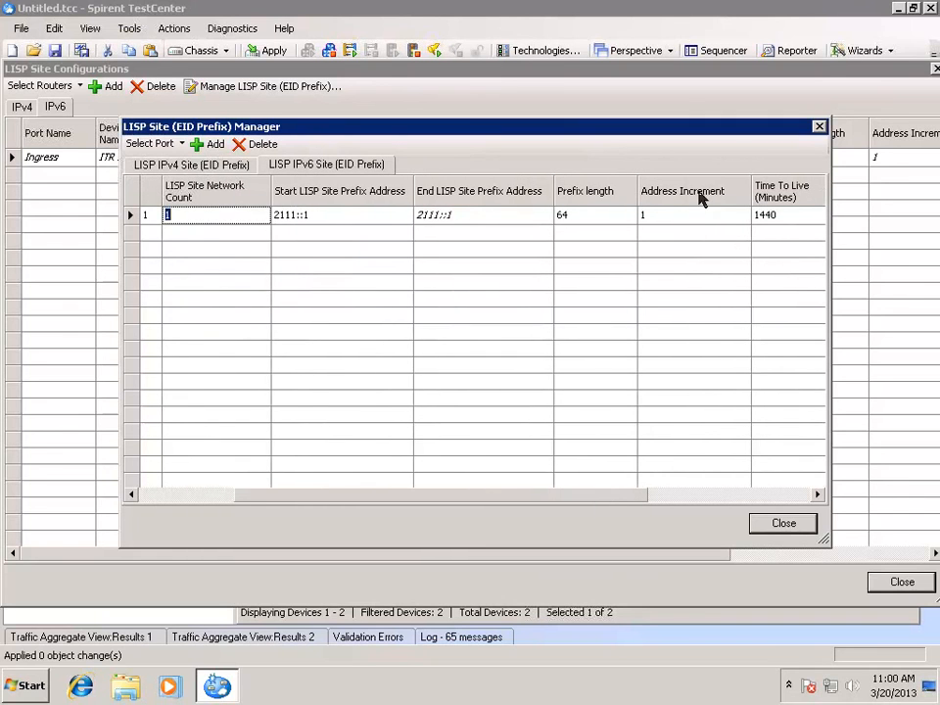
left_click(691, 216)
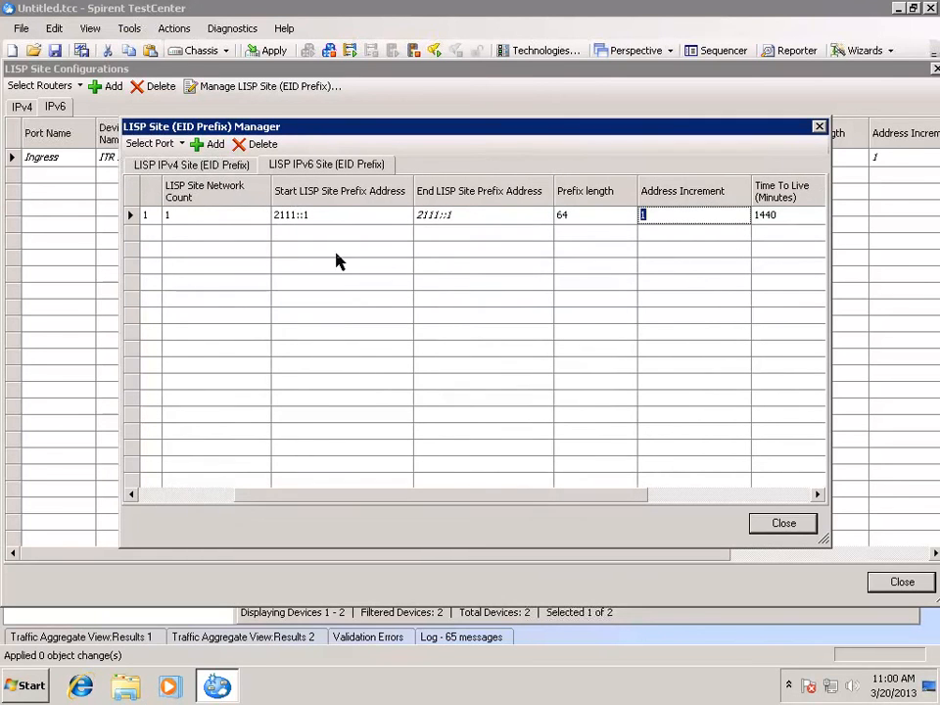
left_click(156, 498)
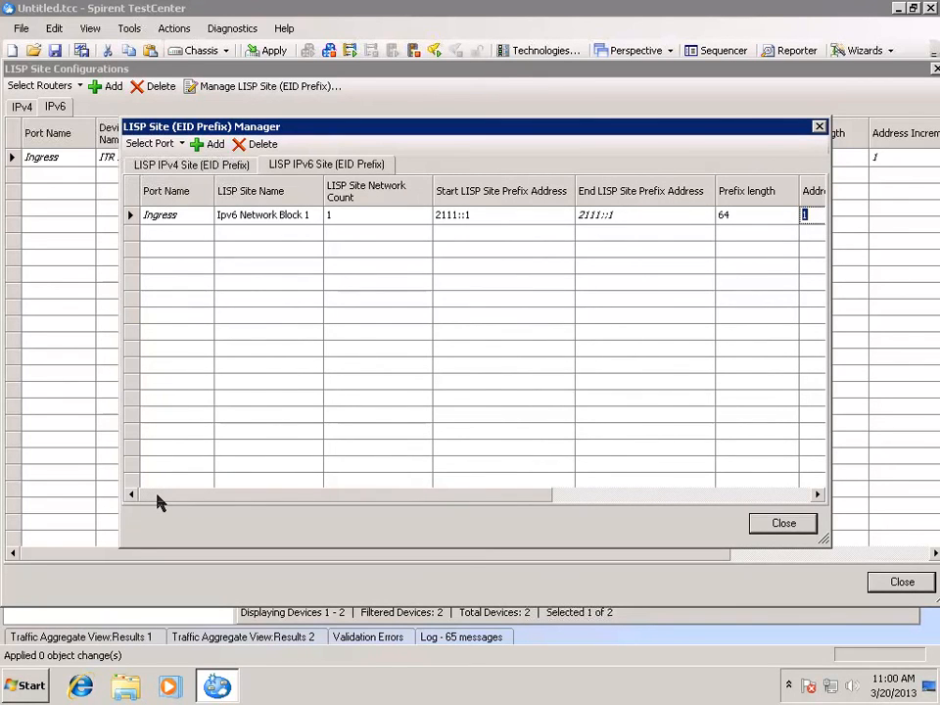
left_click(780, 524)
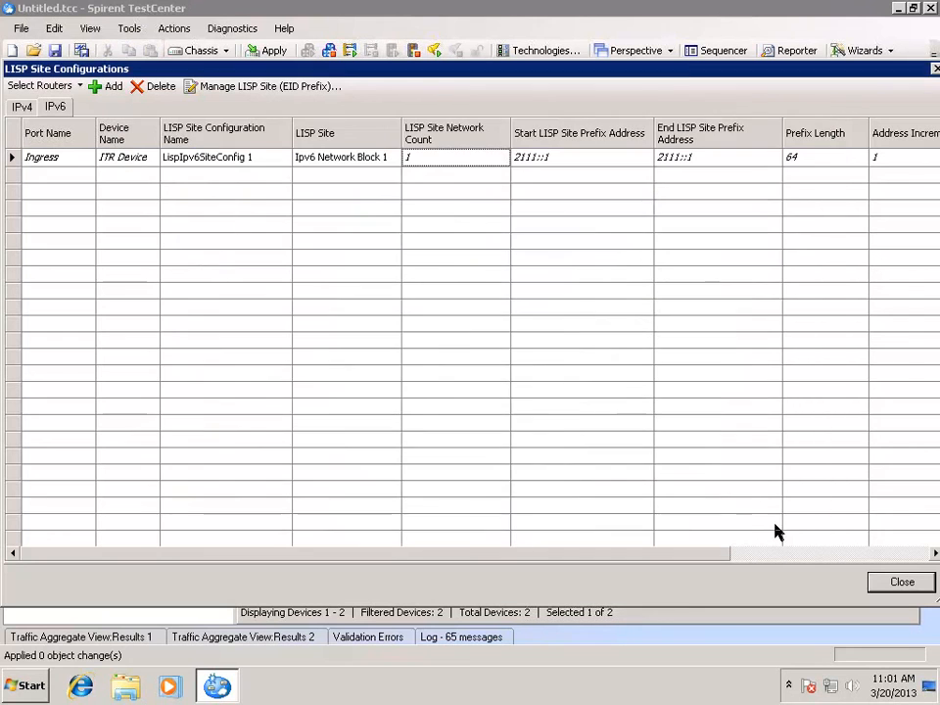
left_click(900, 582)
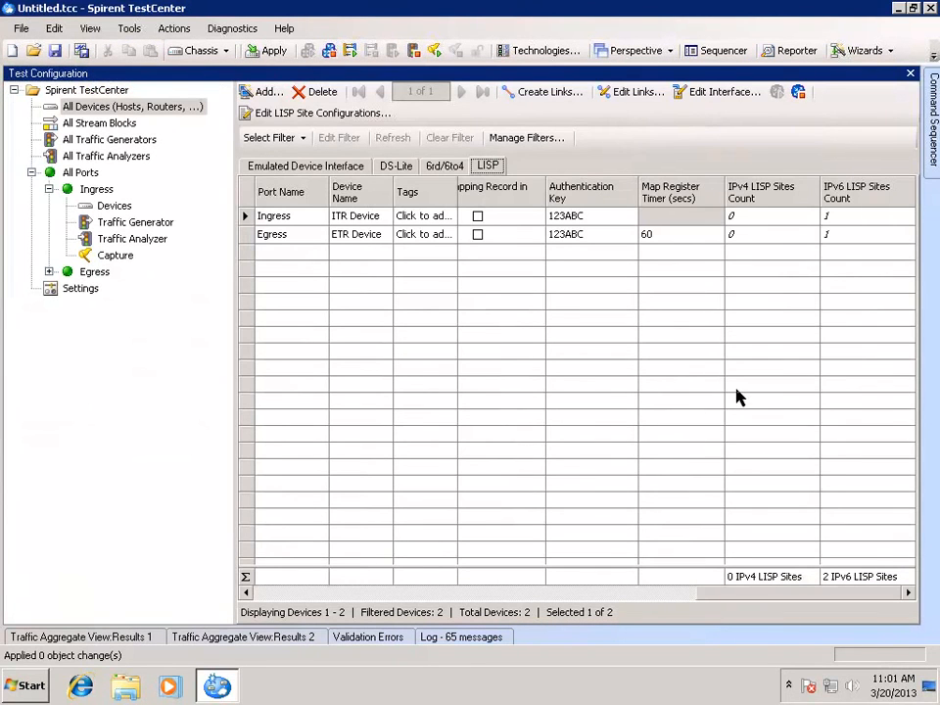